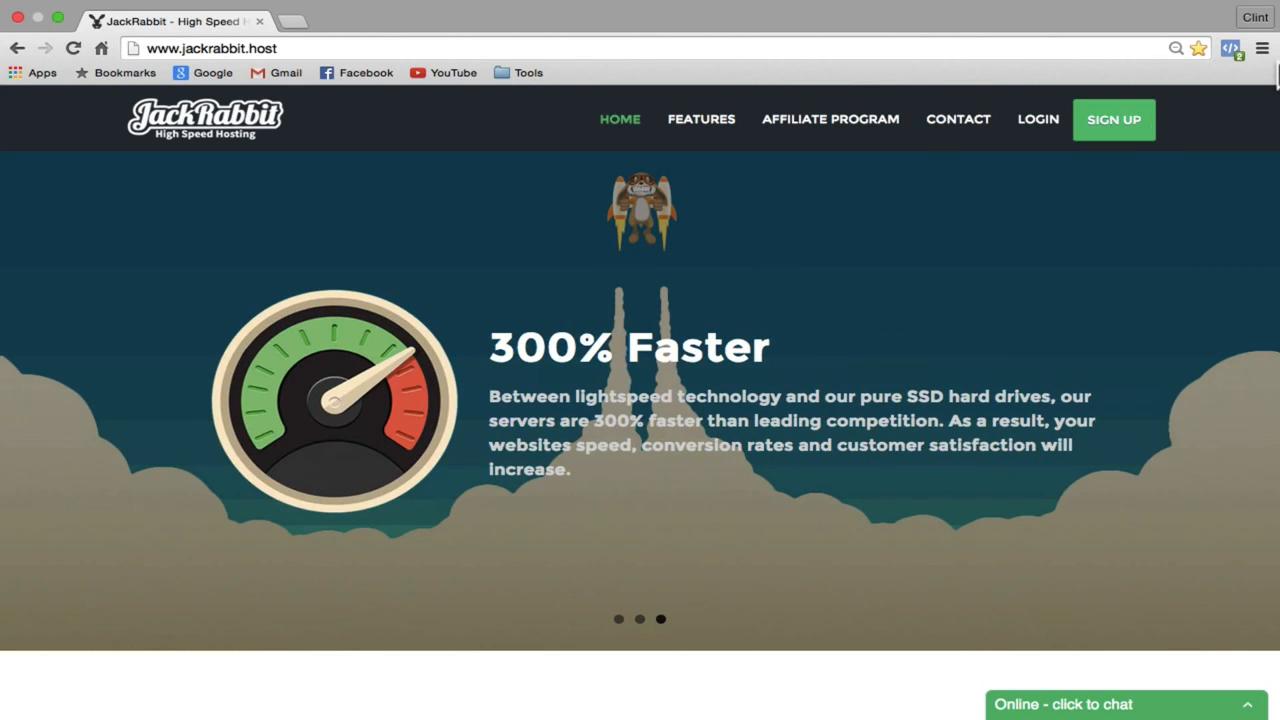
# Step: Search JackRabbit Hosting for the domain makeasiteinminutes with the .com extension
pyautogui.scroll(-10, 911, 177)
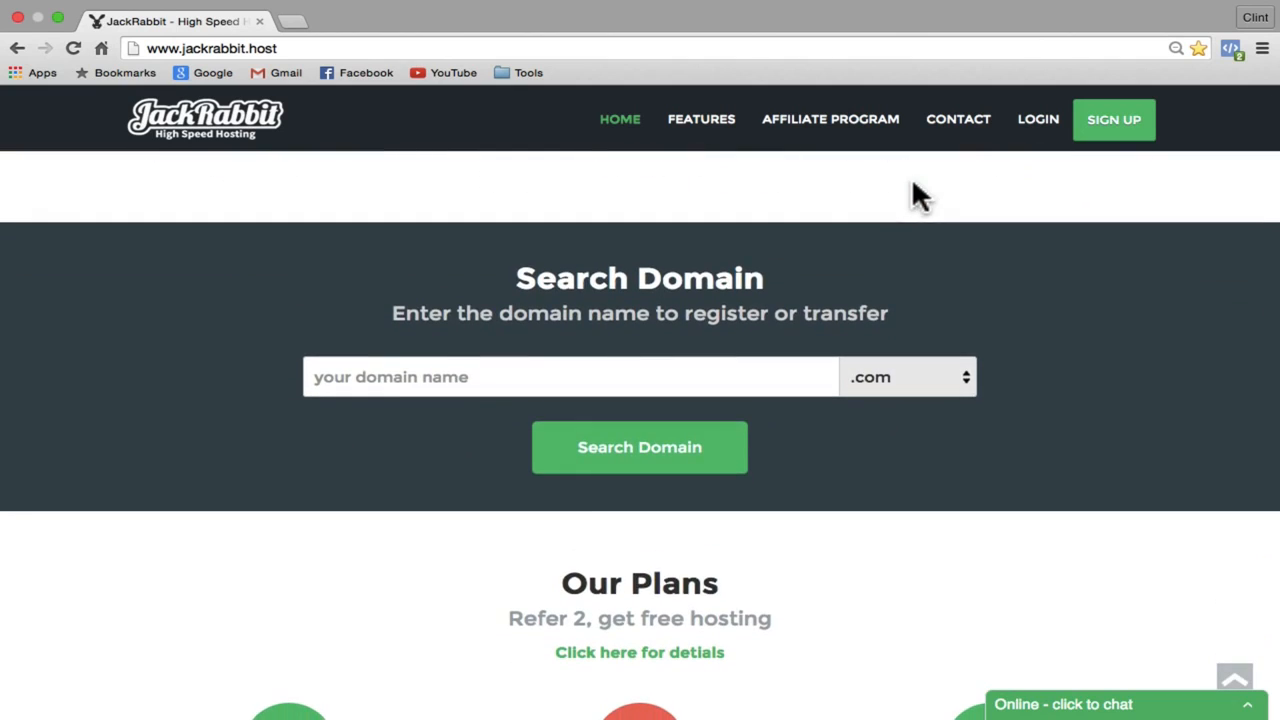
pyautogui.click(381, 378)
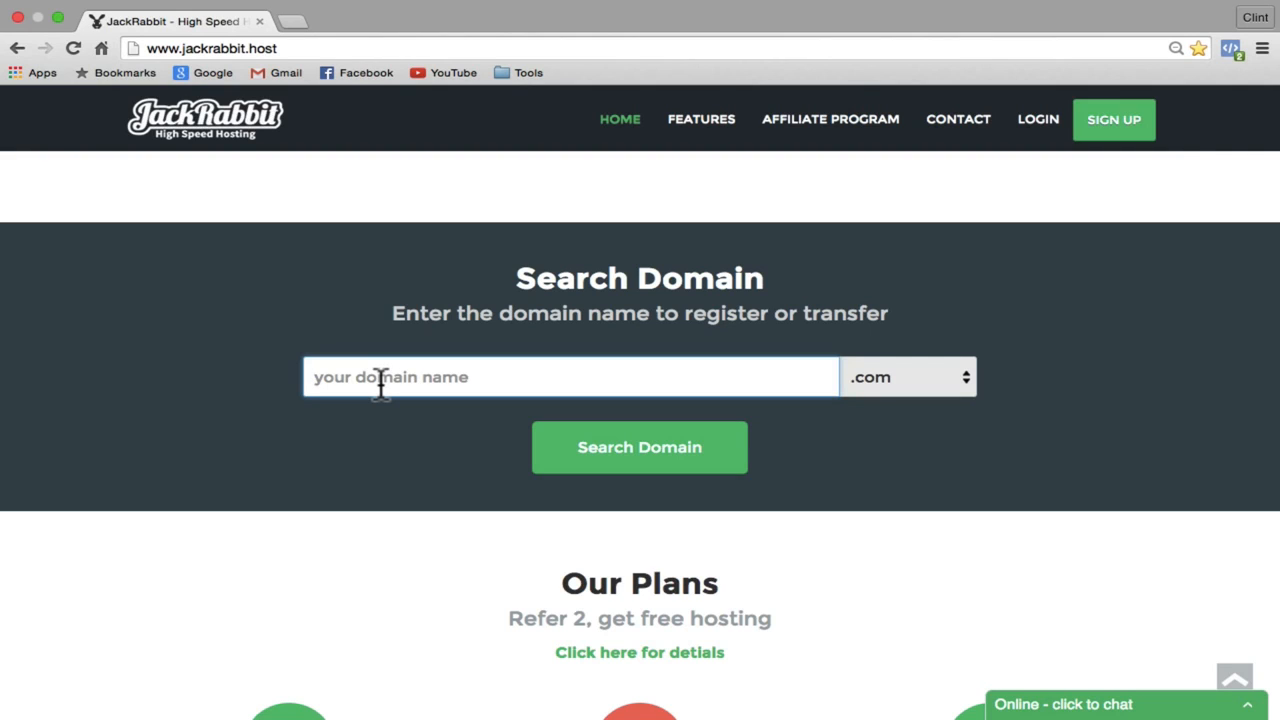
pyautogui.write('makeas')
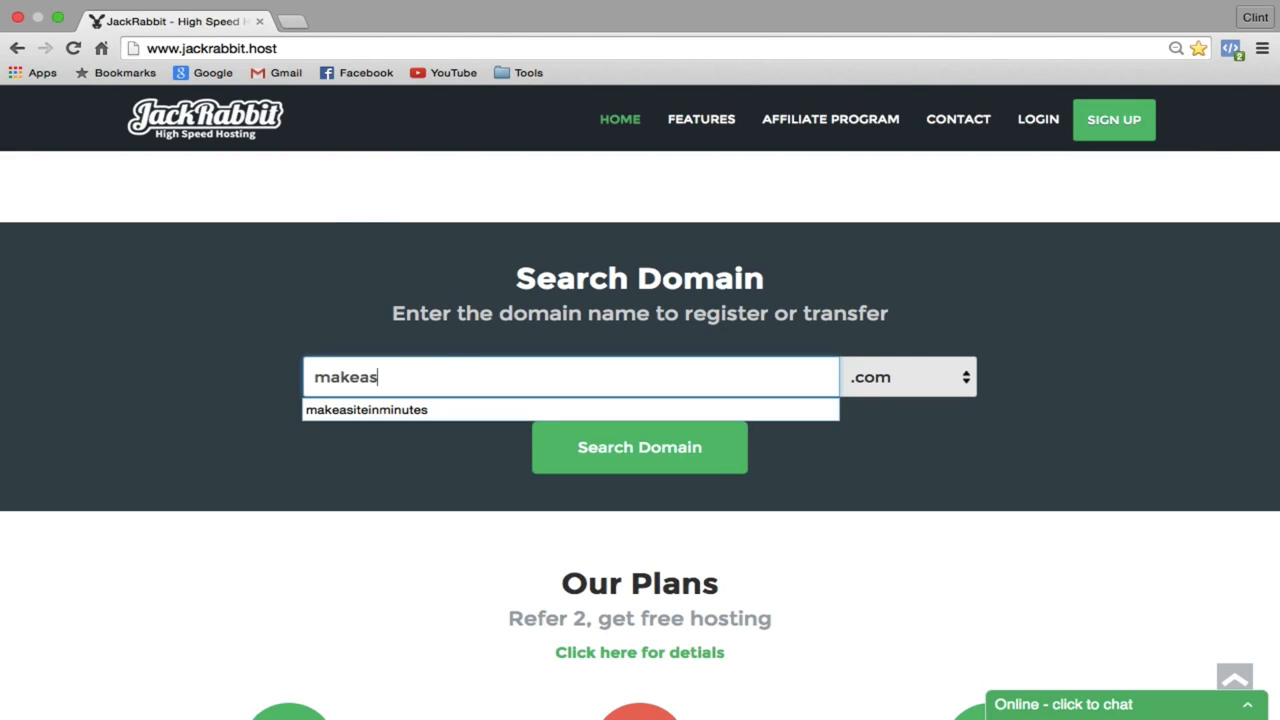
pyautogui.write('iteinminutes')
pyautogui.click(940, 378)
pyautogui.scroll(-10, 935, 475)
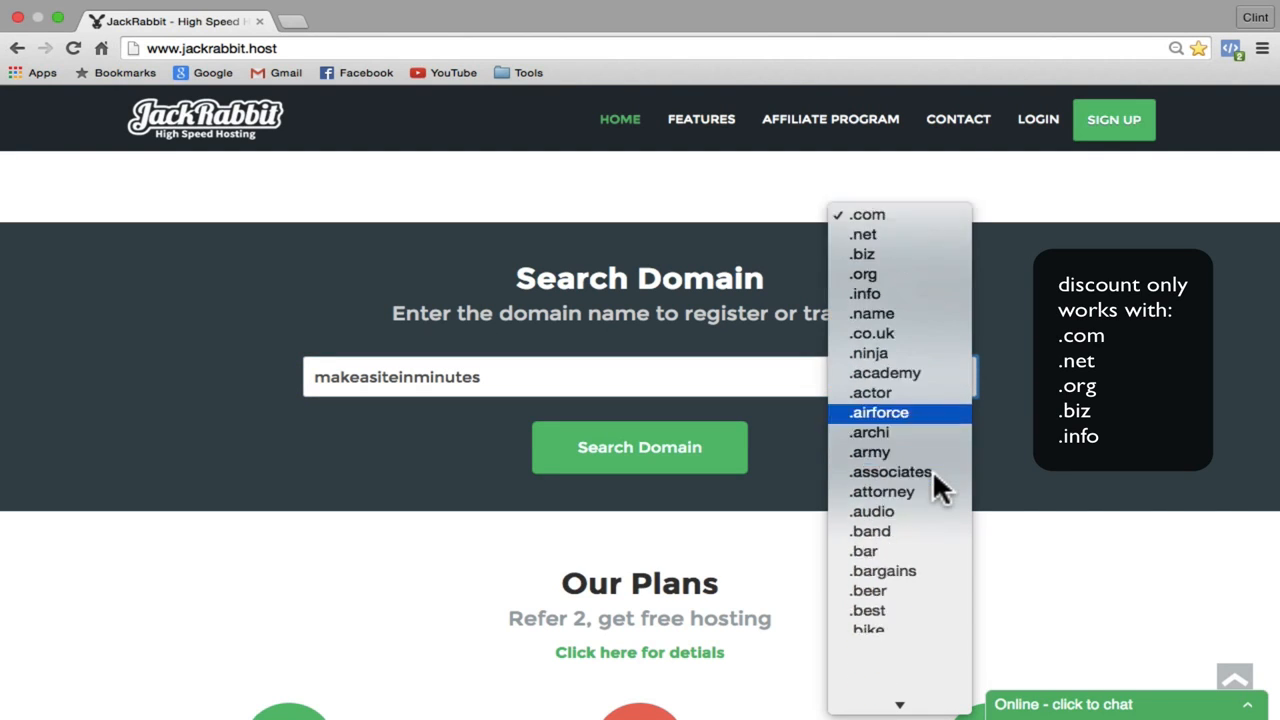
pyautogui.scroll(10, 932, 469)
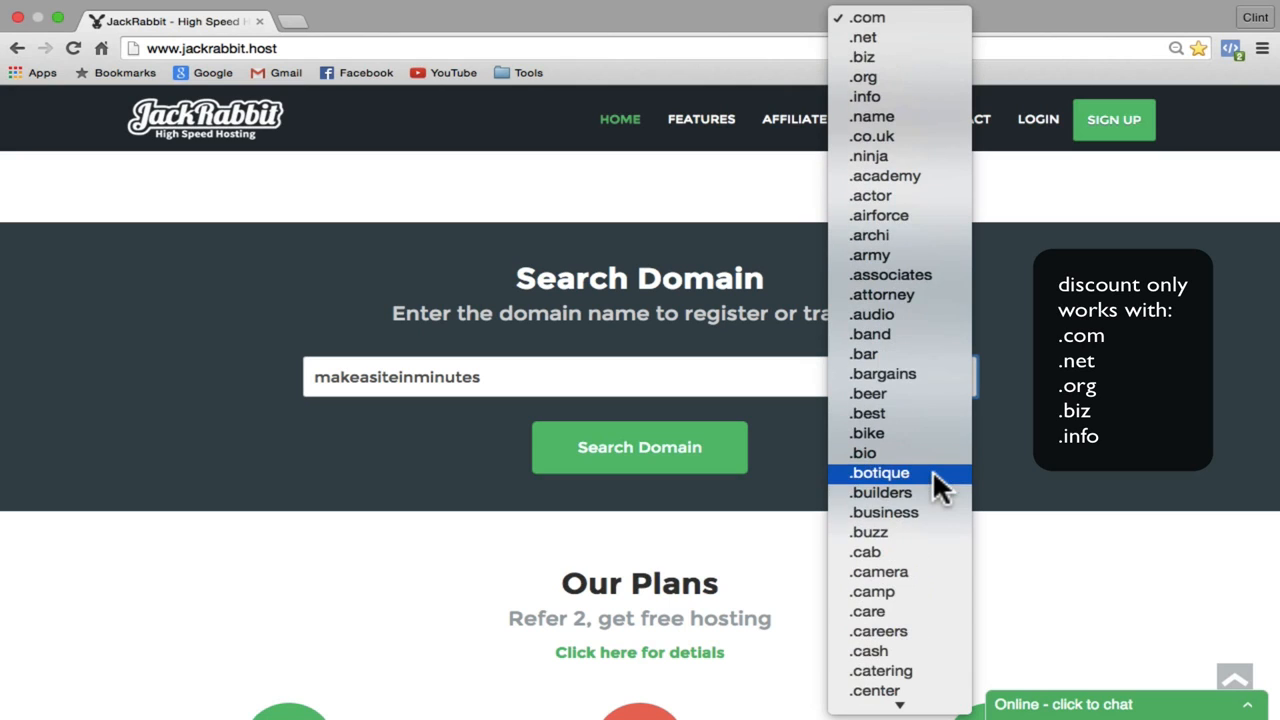
pyautogui.click(896, 18)
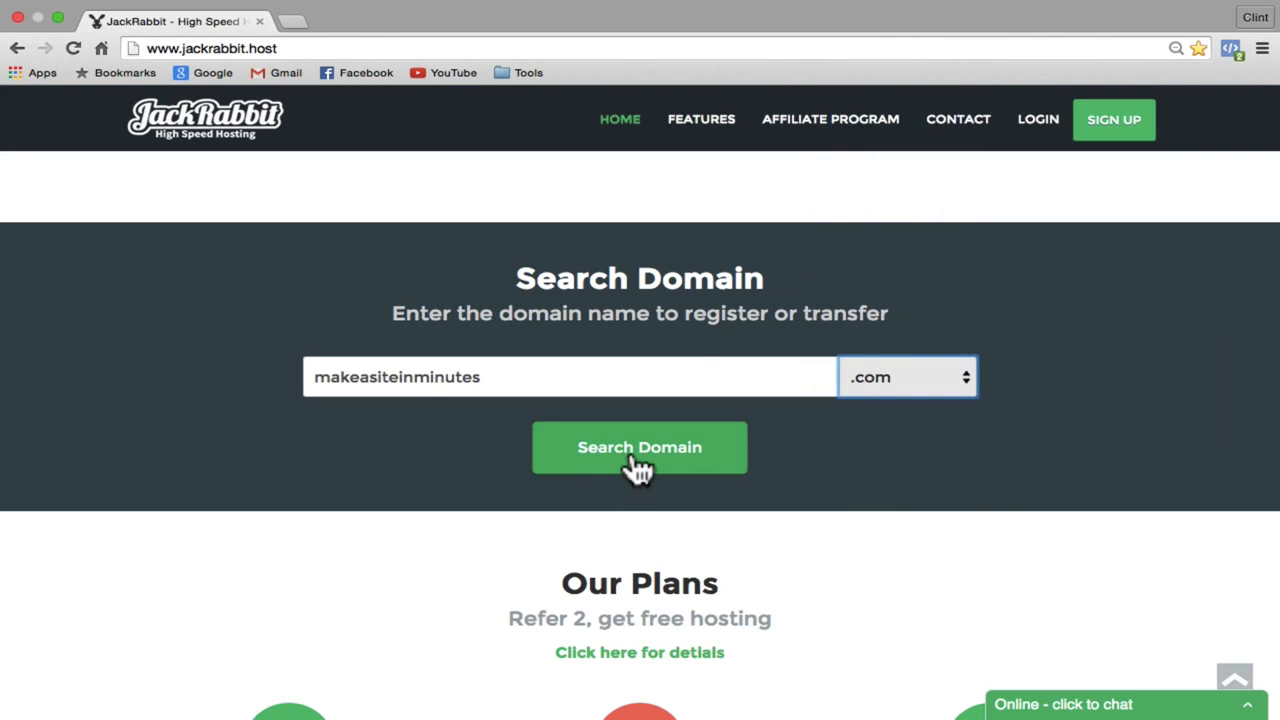
pyautogui.click(636, 466)
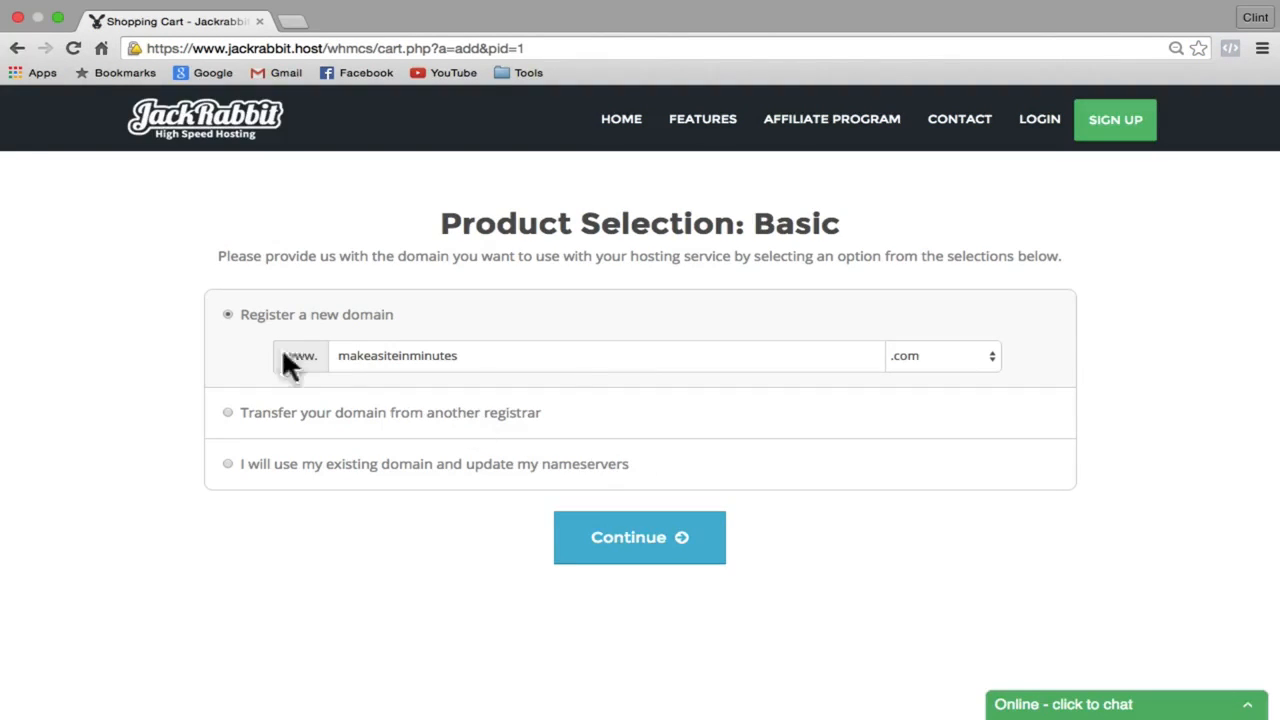
# Step: Register makeasiteinminutes.com for 1 year at $12.00 and proceed to Setup
pyautogui.click(658, 545)
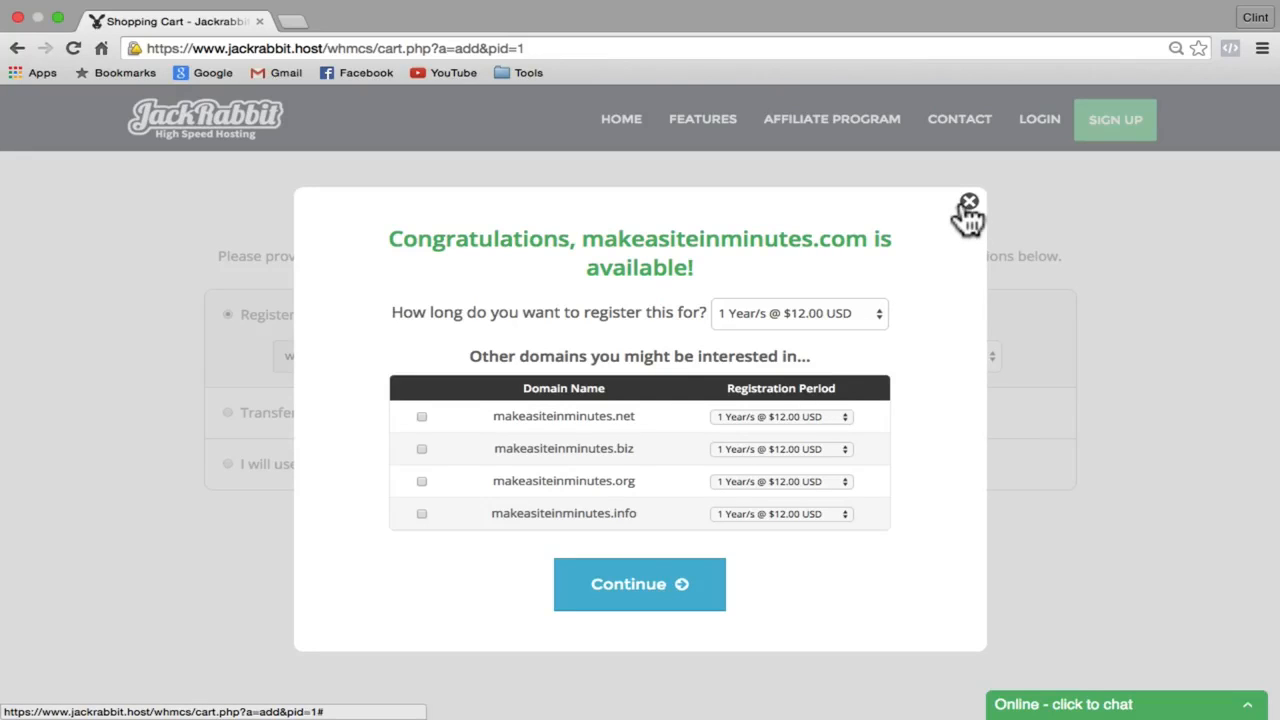
pyautogui.click(651, 591)
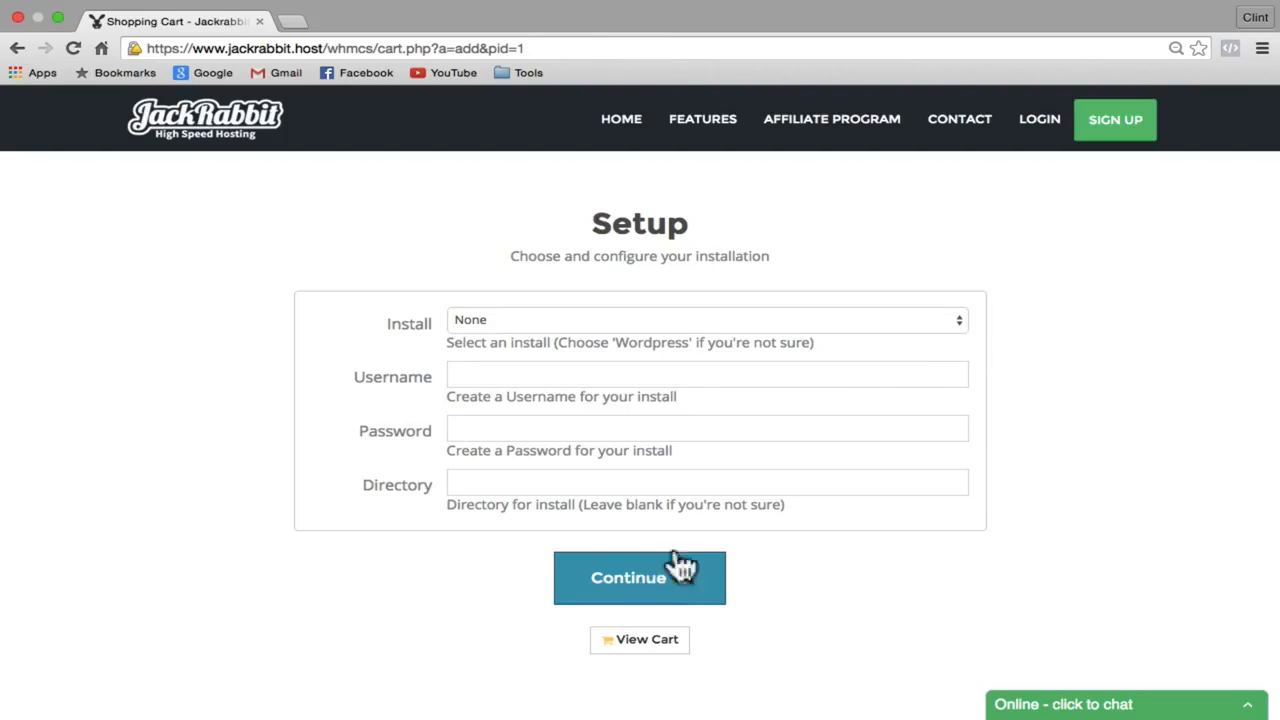
# Step: Choose a WordPress install with username Admin and a password, then continue
pyautogui.click(958, 318)
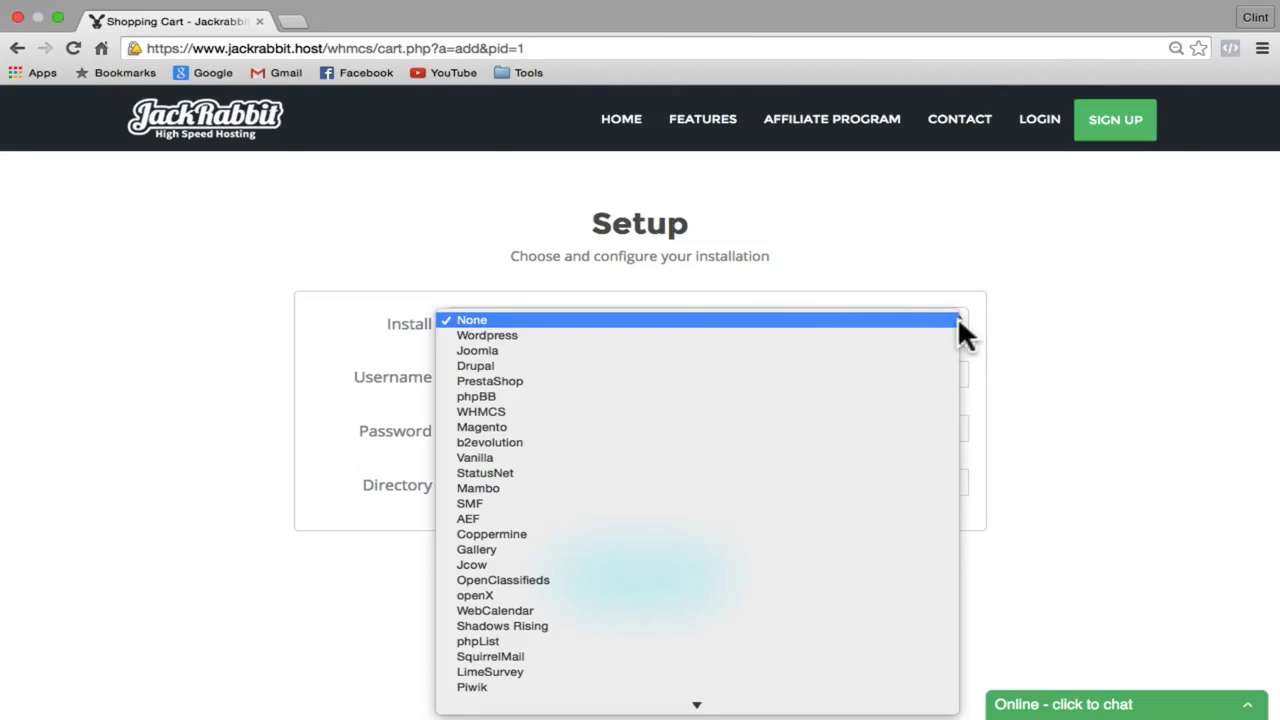
pyautogui.press('Escape')
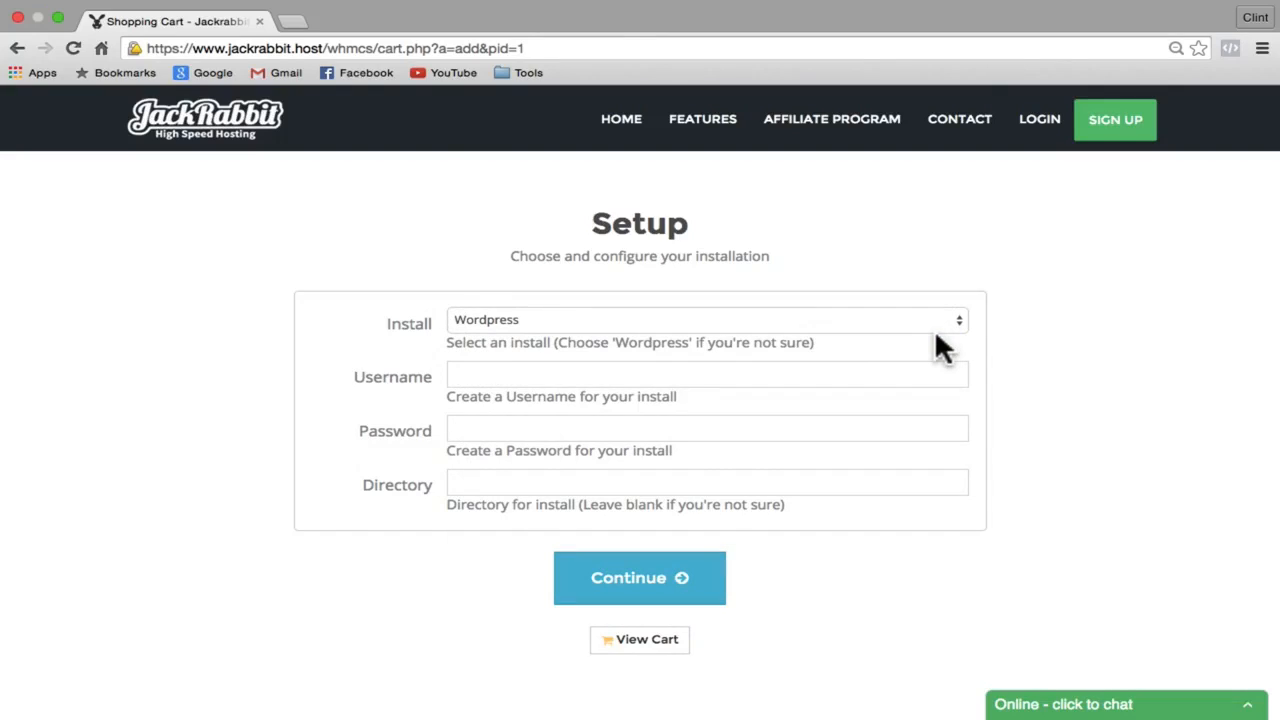
pyautogui.click(551, 372)
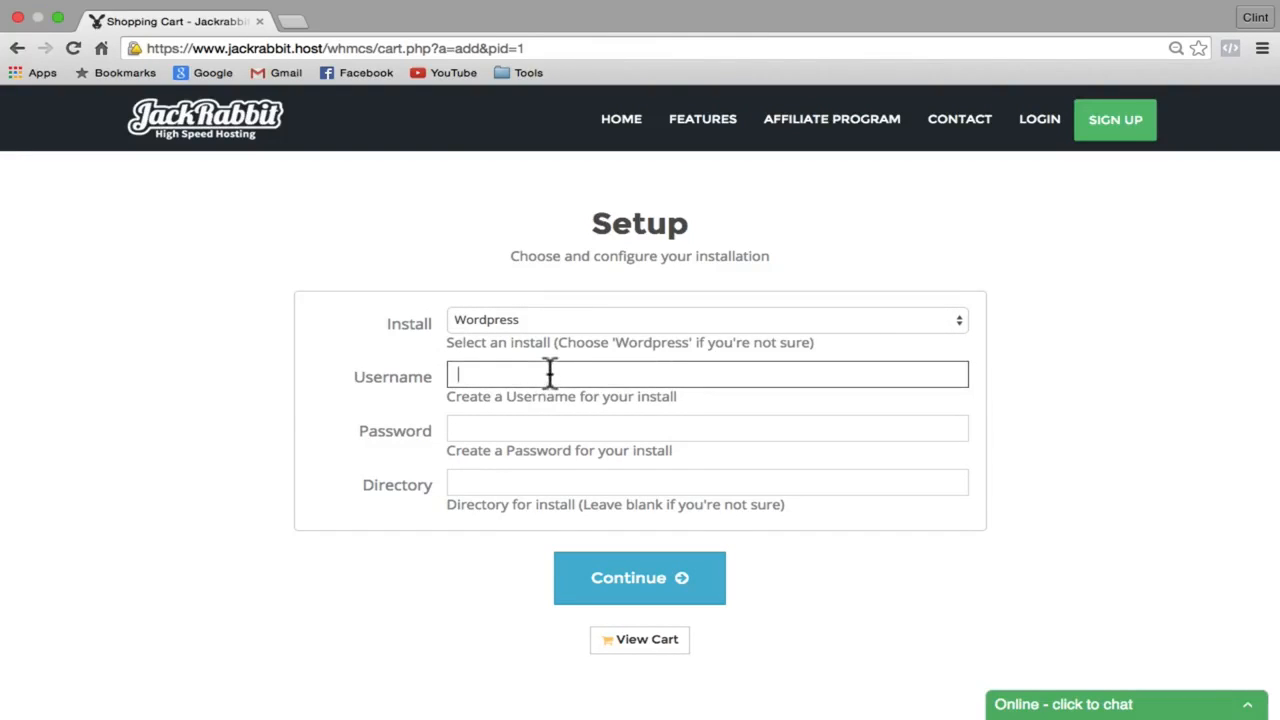
pyautogui.write('Admin')
pyautogui.click(509, 424)
pyautogui.write('Admin')
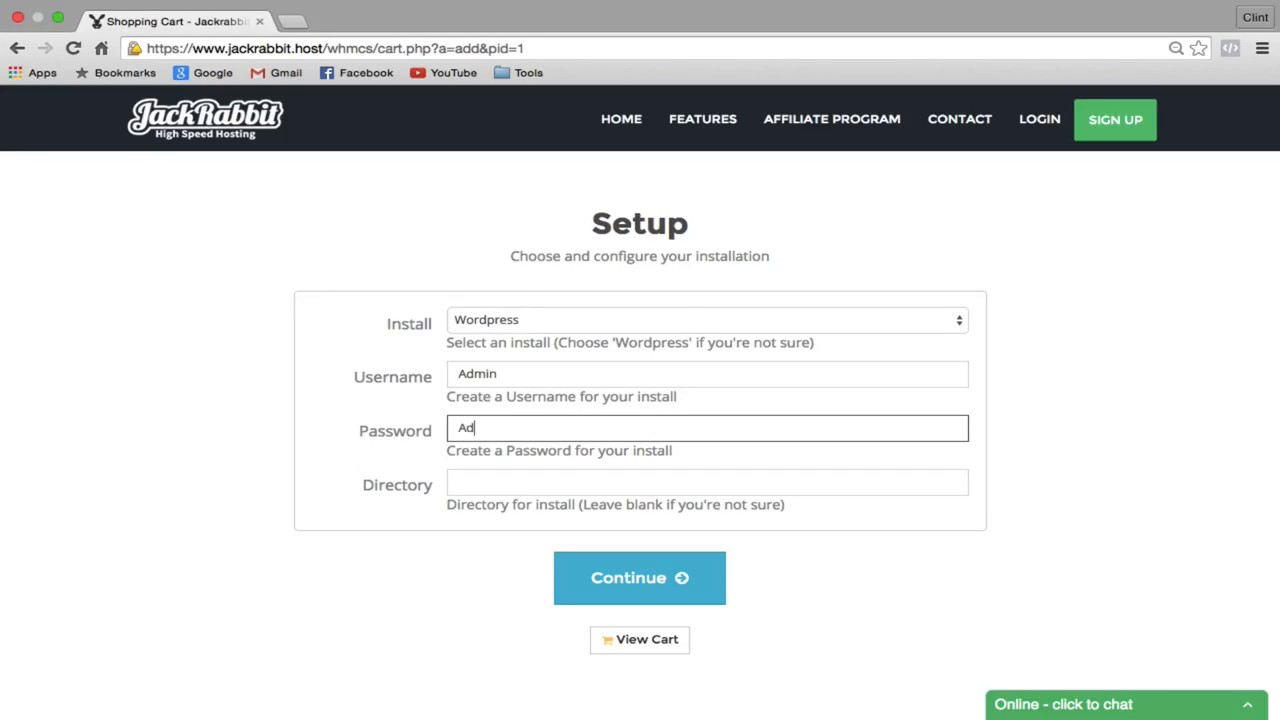
pyautogui.write('123')
pyautogui.click(625, 580)
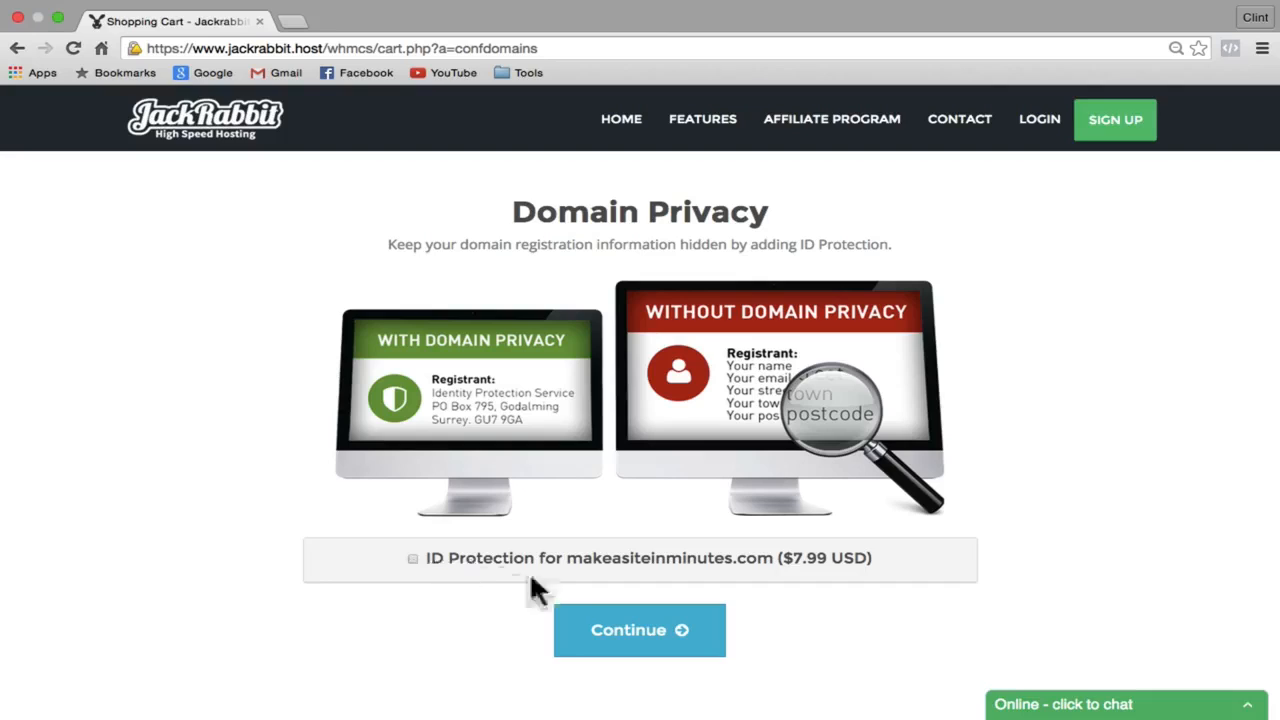
# Step: Skip domain ID protection and apply promo code 1dollar so $1.00 is due today
pyautogui.click(636, 632)
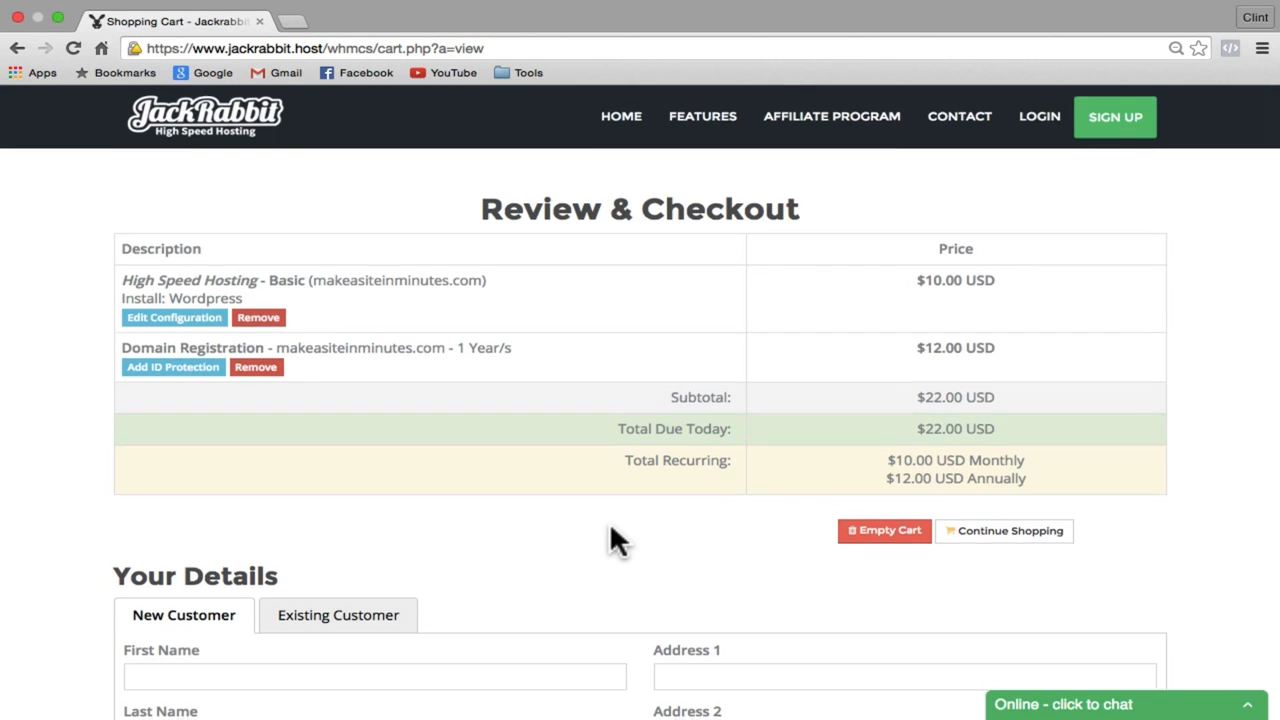
pyautogui.scroll(-8, 612, 537)
pyautogui.scroll(-2, 612, 538)
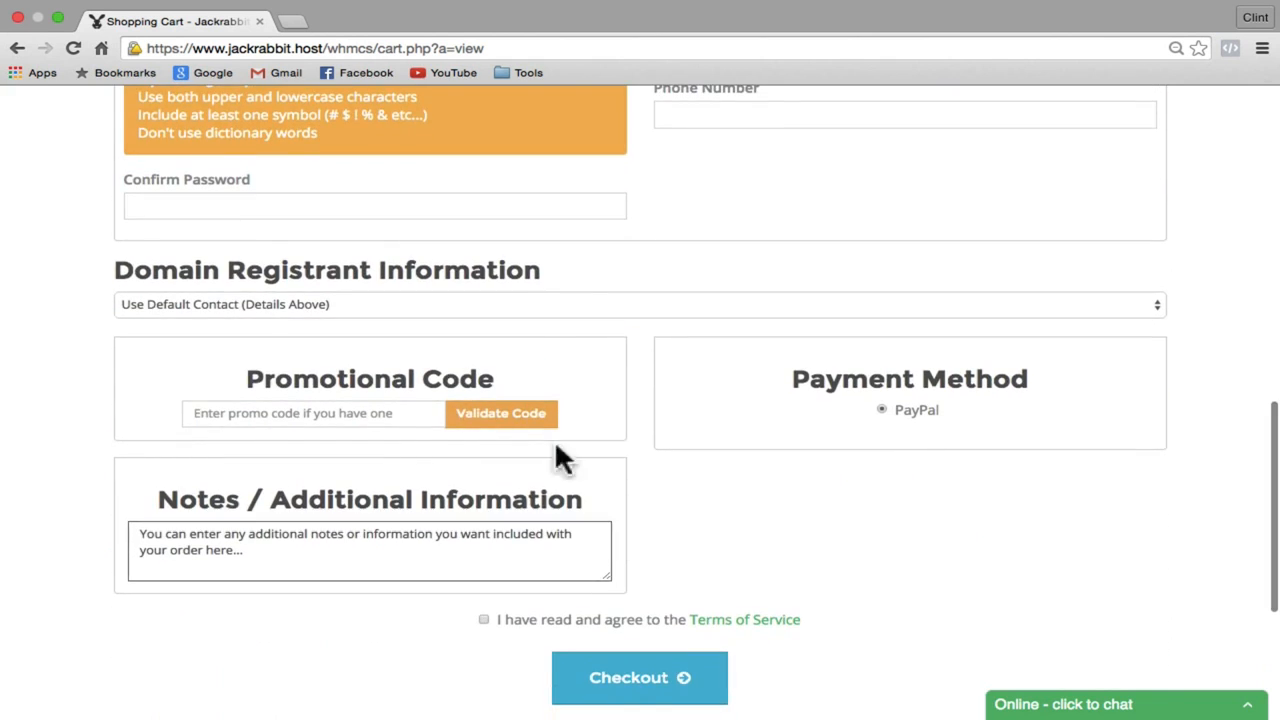
pyautogui.click(263, 411)
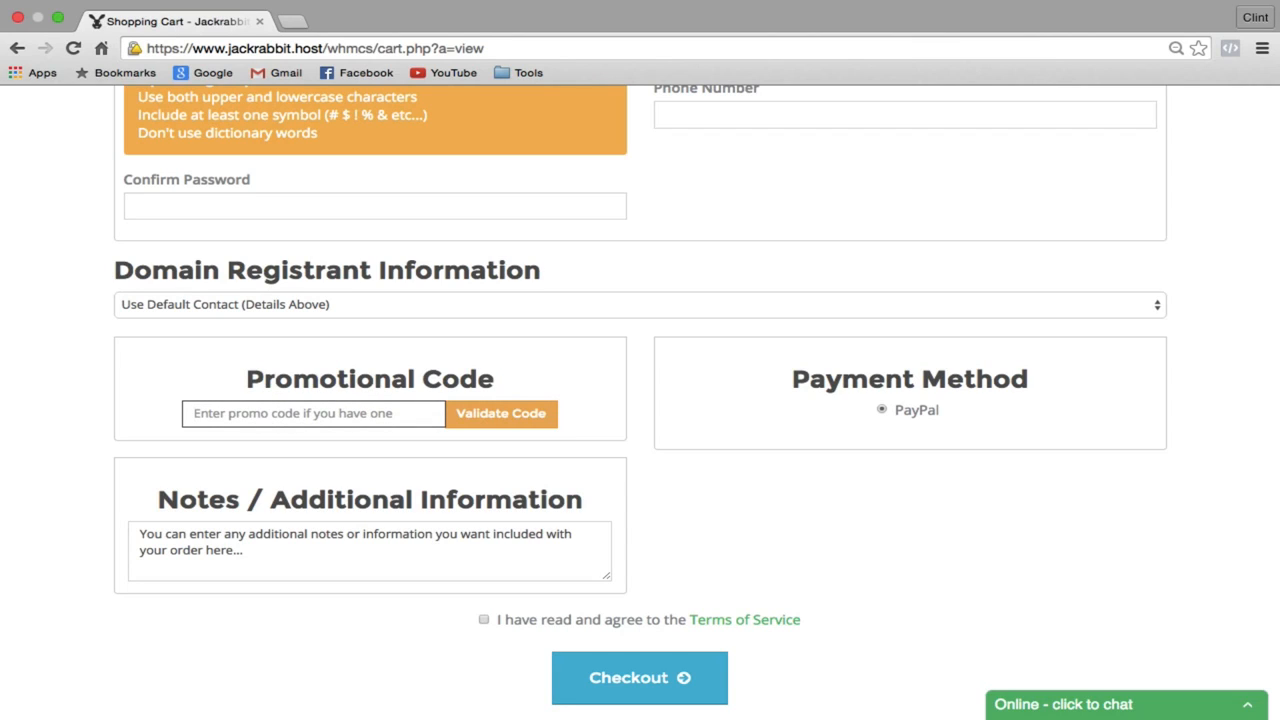
pyautogui.write('1dolla')
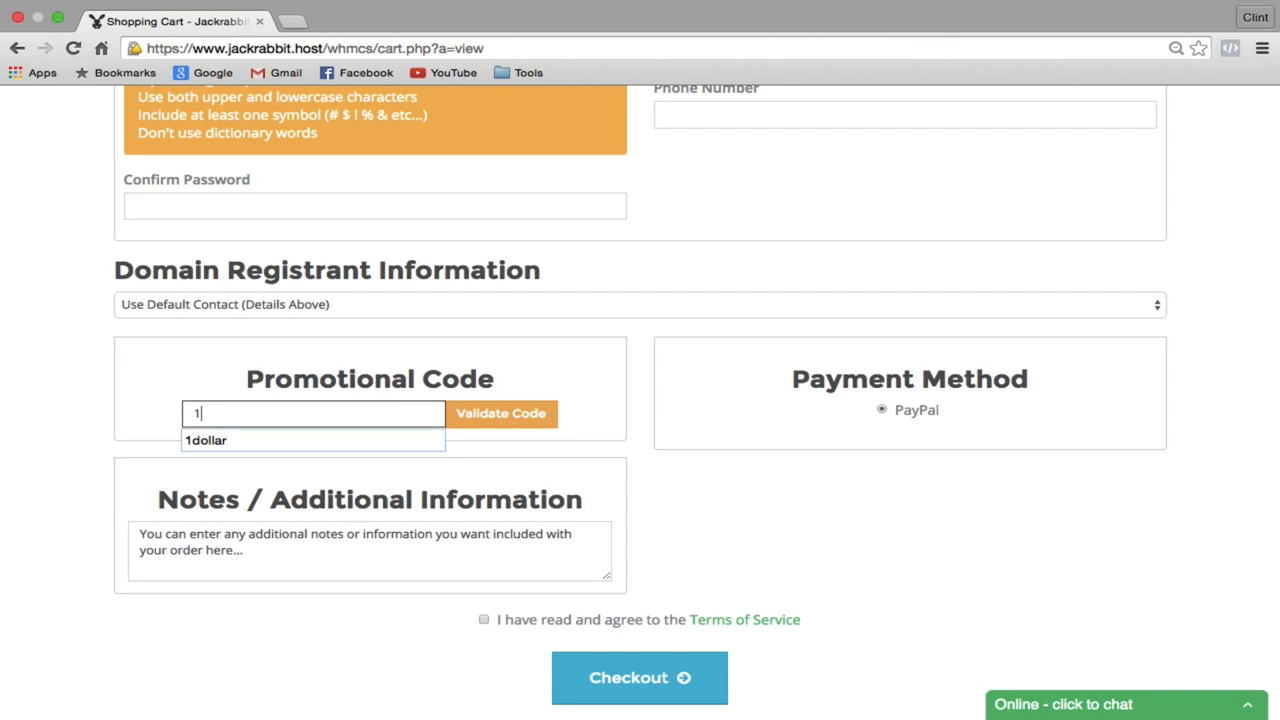
pyautogui.write('r')
pyautogui.click(484, 416)
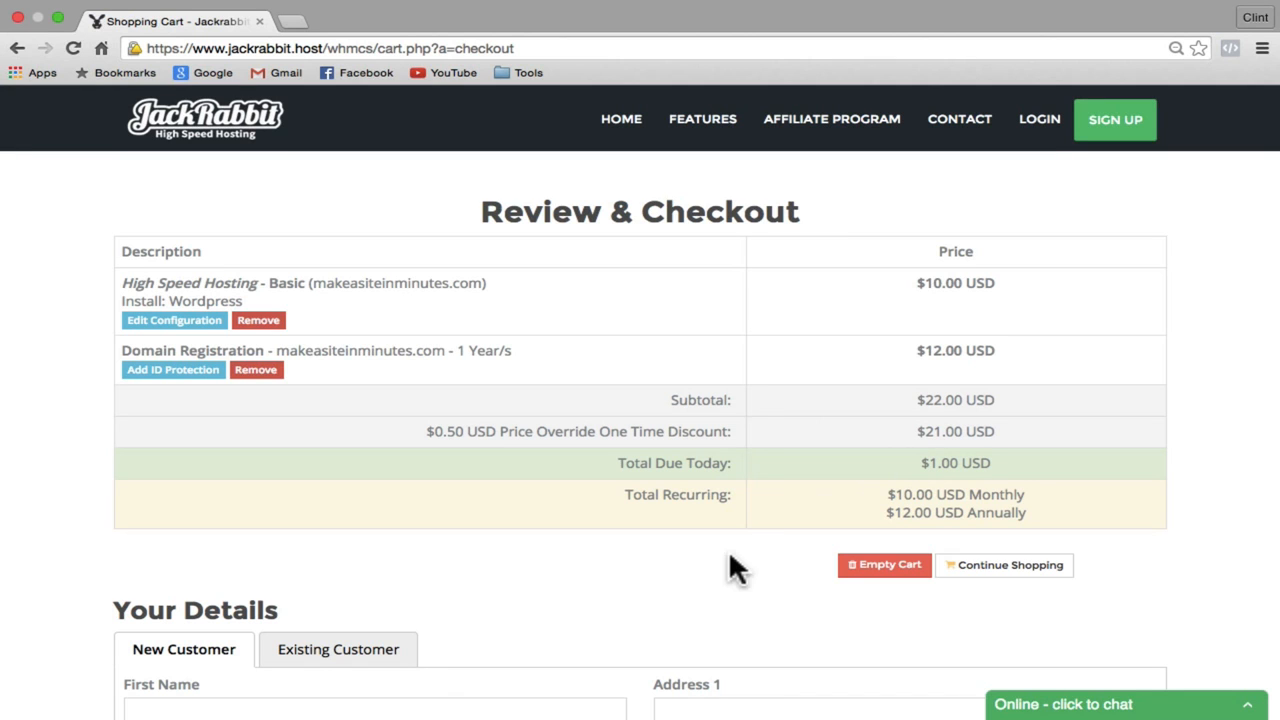
# Step: Accept the Terms of Service and place the order to reach the Order Confirmation page
pyautogui.scroll(-5, 669, 575)
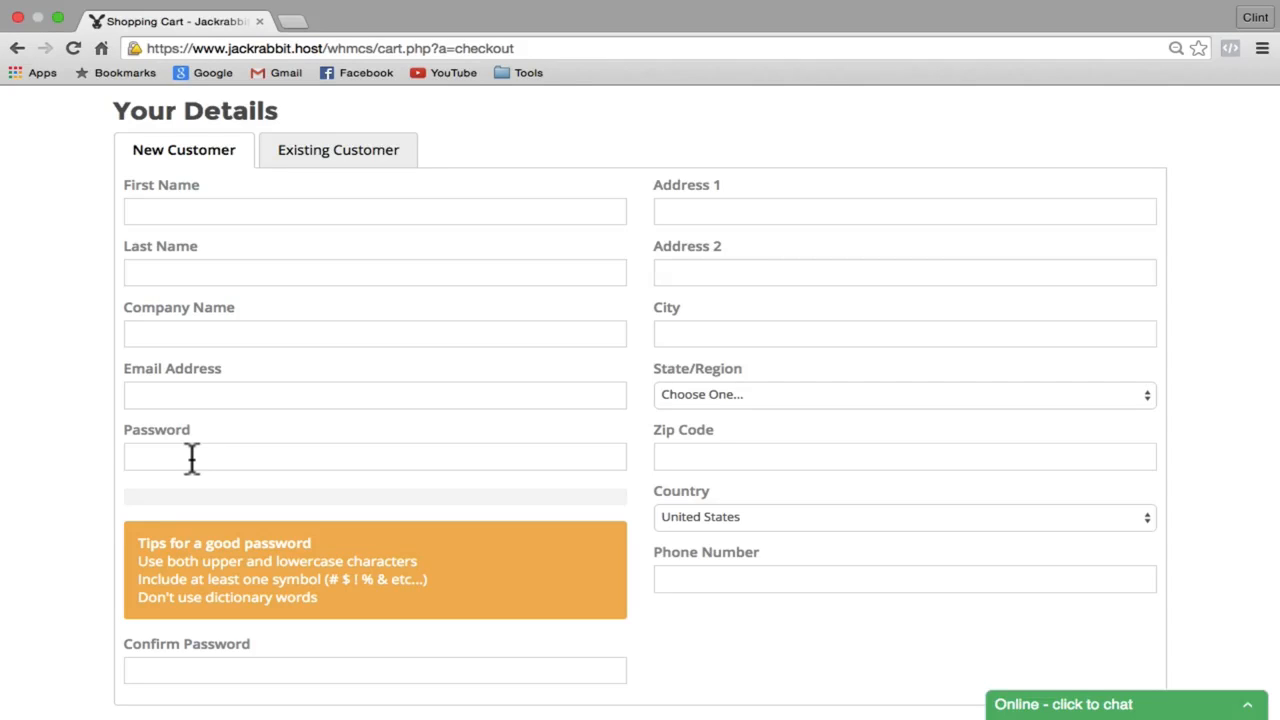
pyautogui.scroll(-15, 192, 458)
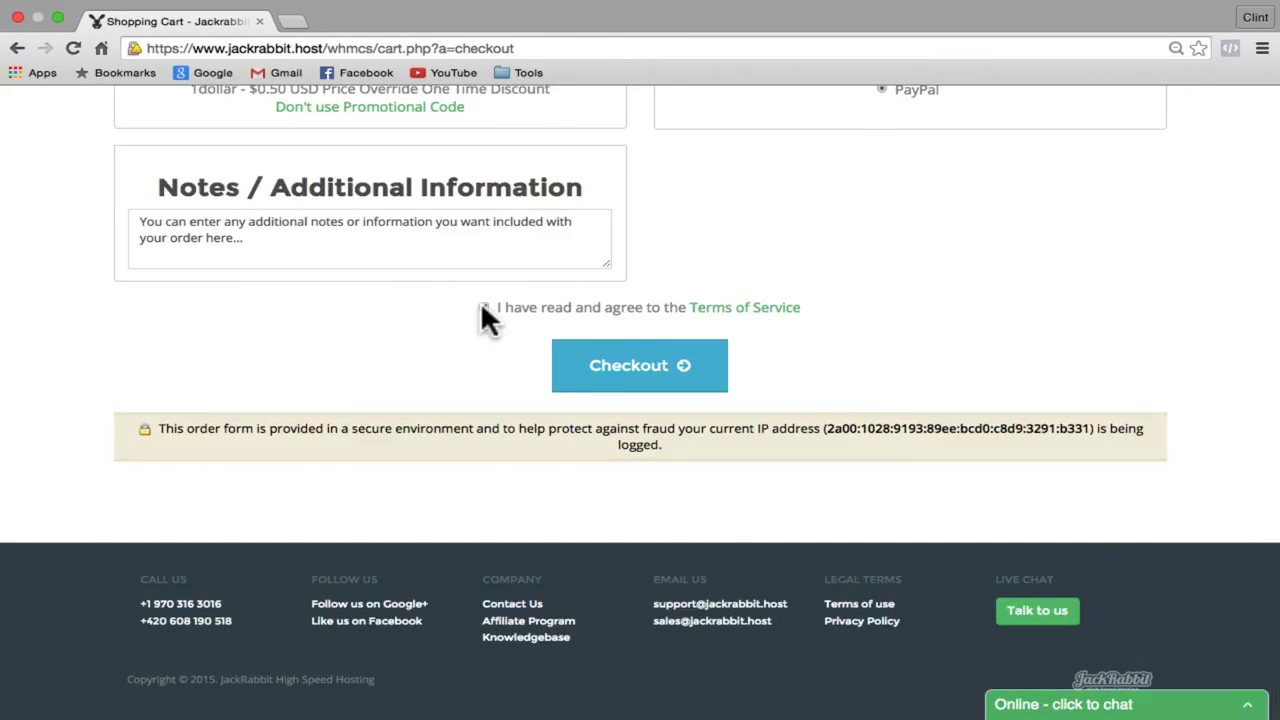
pyautogui.click(483, 307)
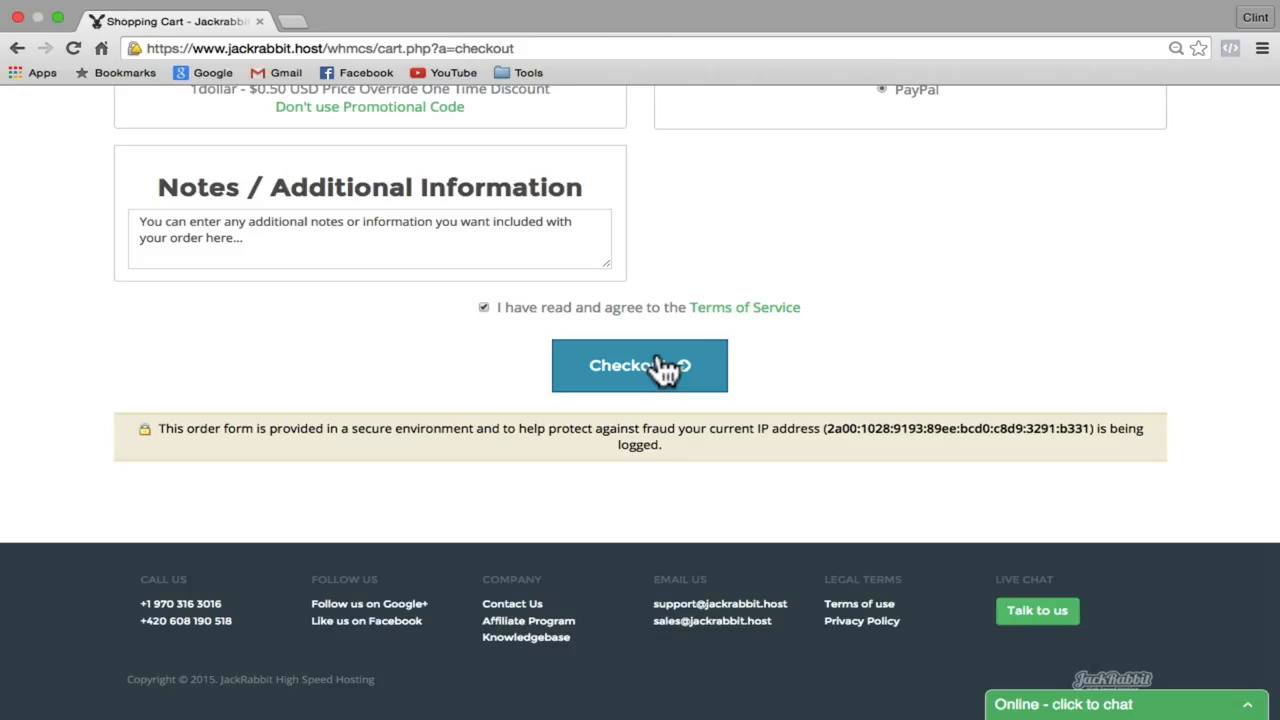
pyautogui.moveTo(990, 12)
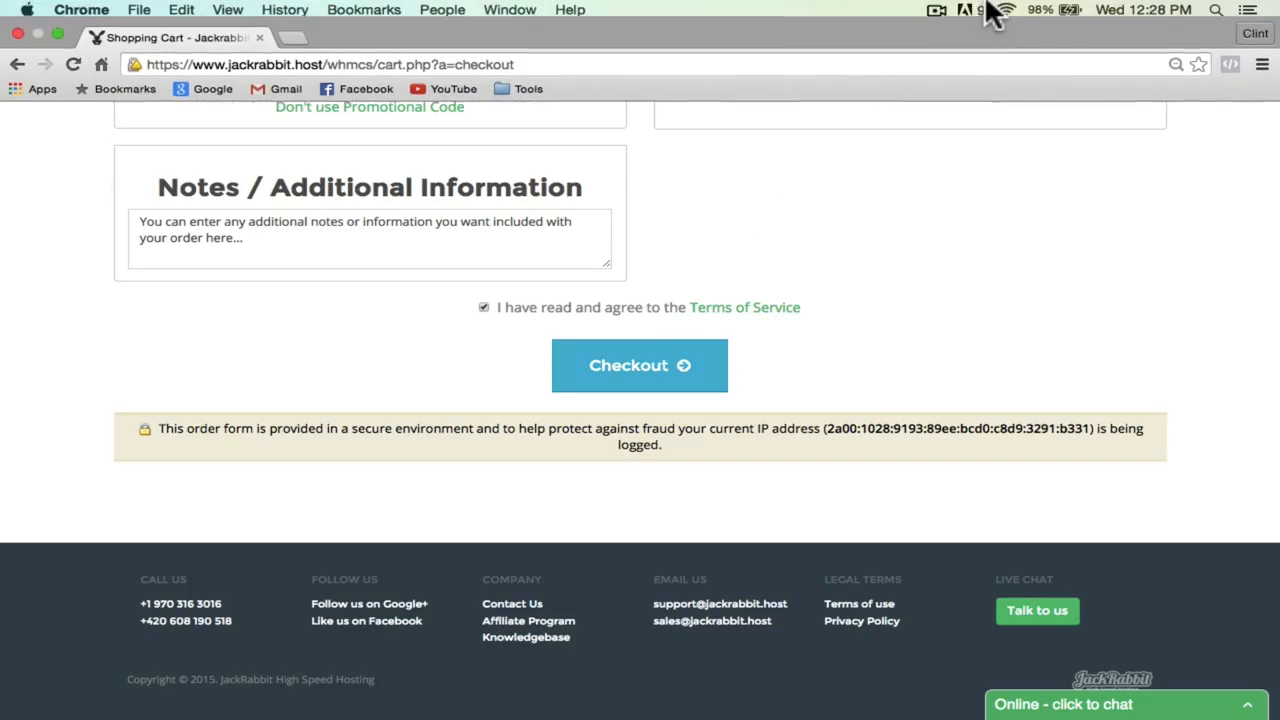
pyautogui.click(935, 12)
pyautogui.click(942, 53)
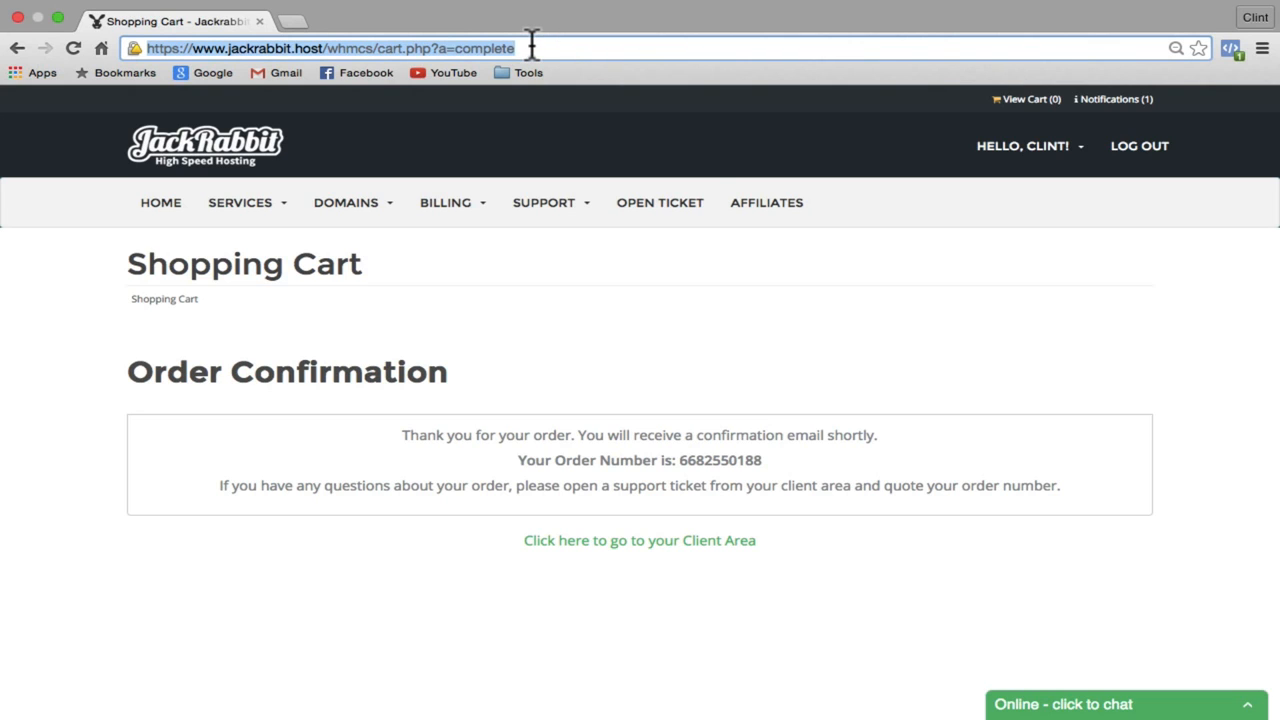
pyautogui.write('makeasi')
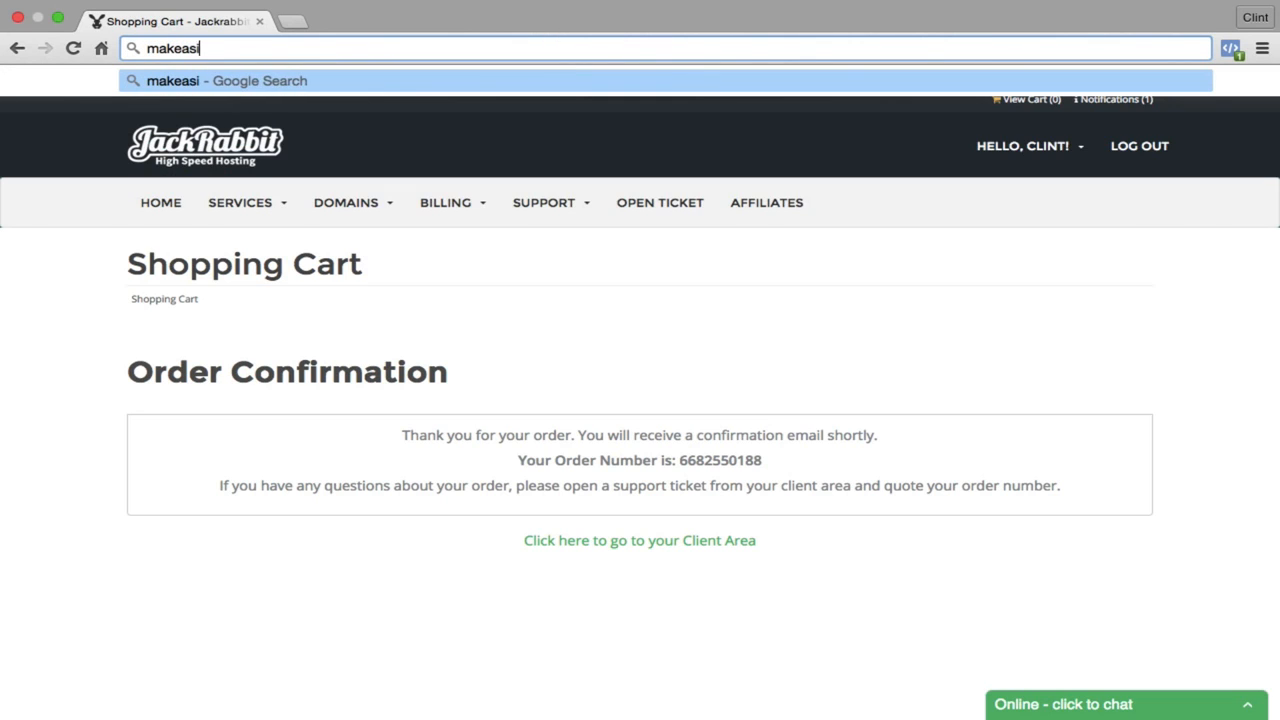
pyautogui.write('teinmin')
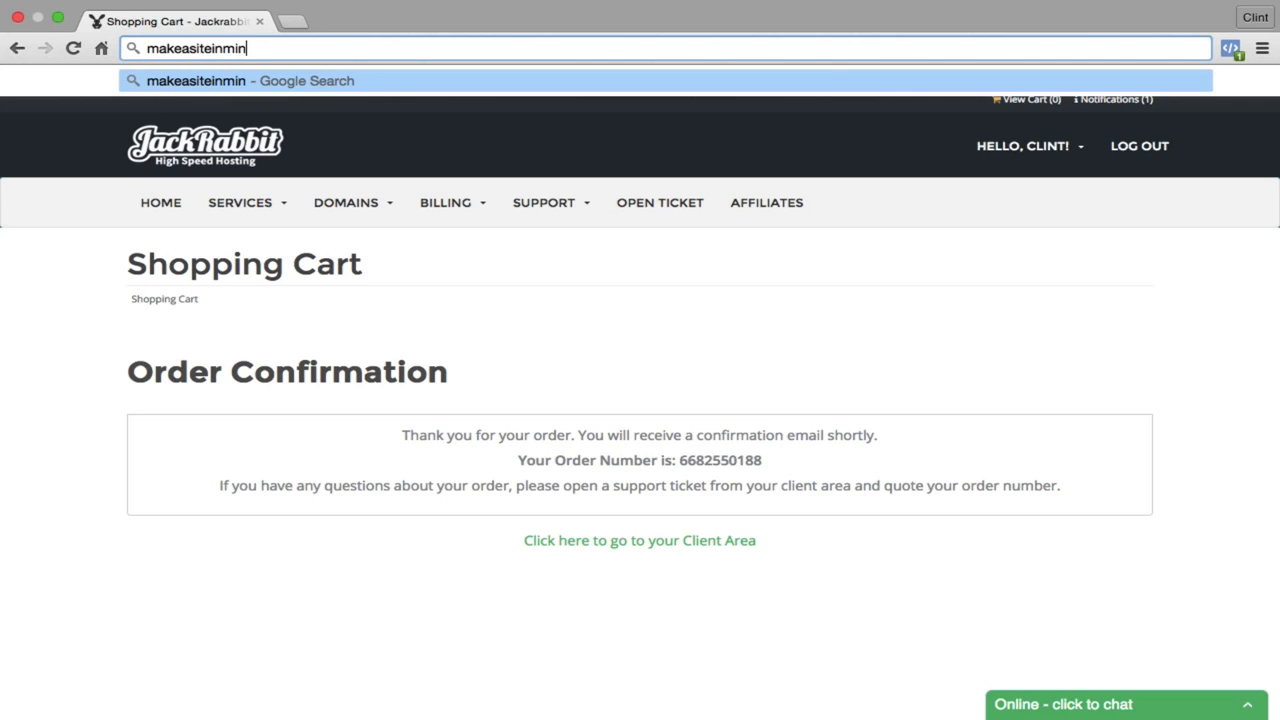
pyautogui.write('utes.com')
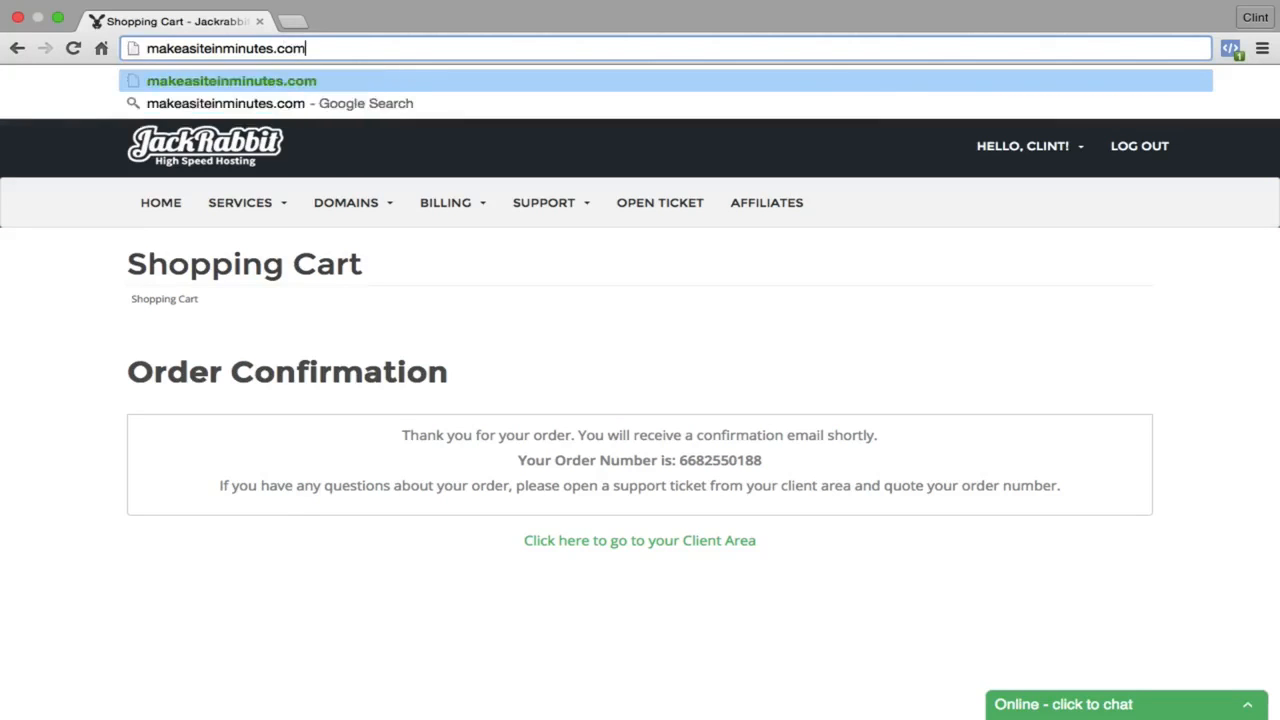
# Step: Load makeasiteinminutes.com and browse the new My Blog site with its Hello world! post
pyautogui.press('Return')
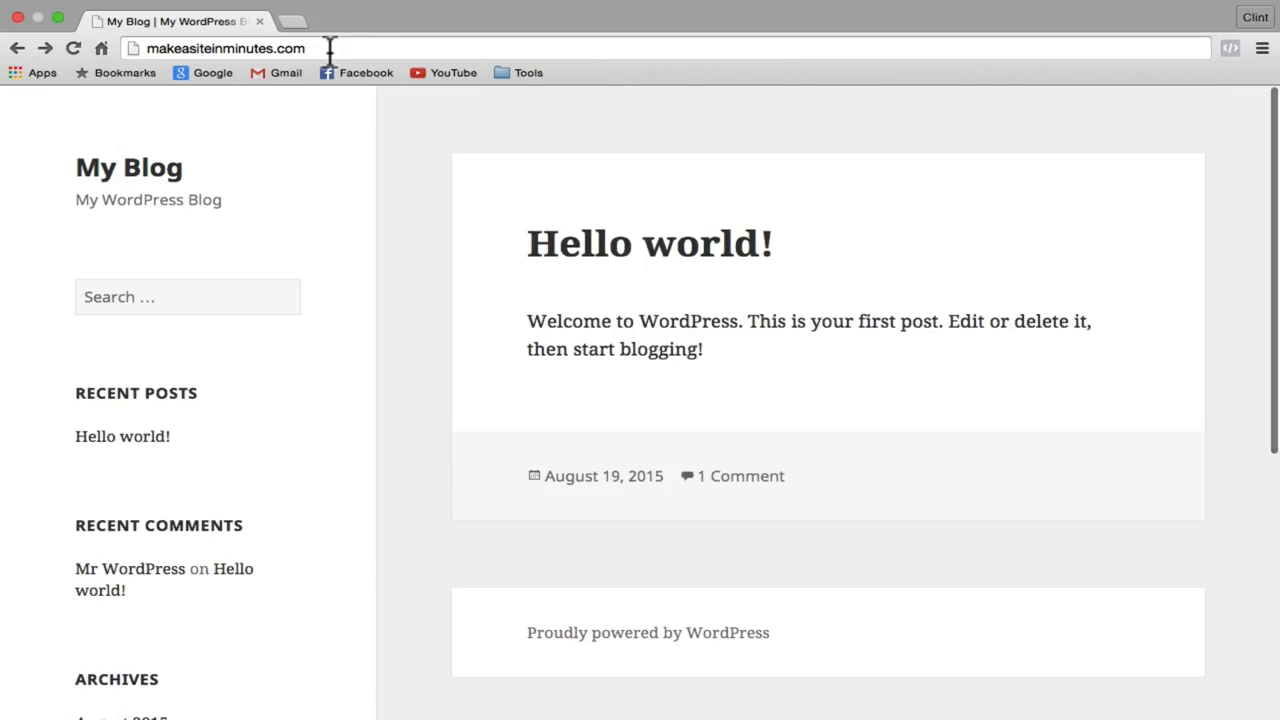
pyautogui.scroll(-5, 394, 124)
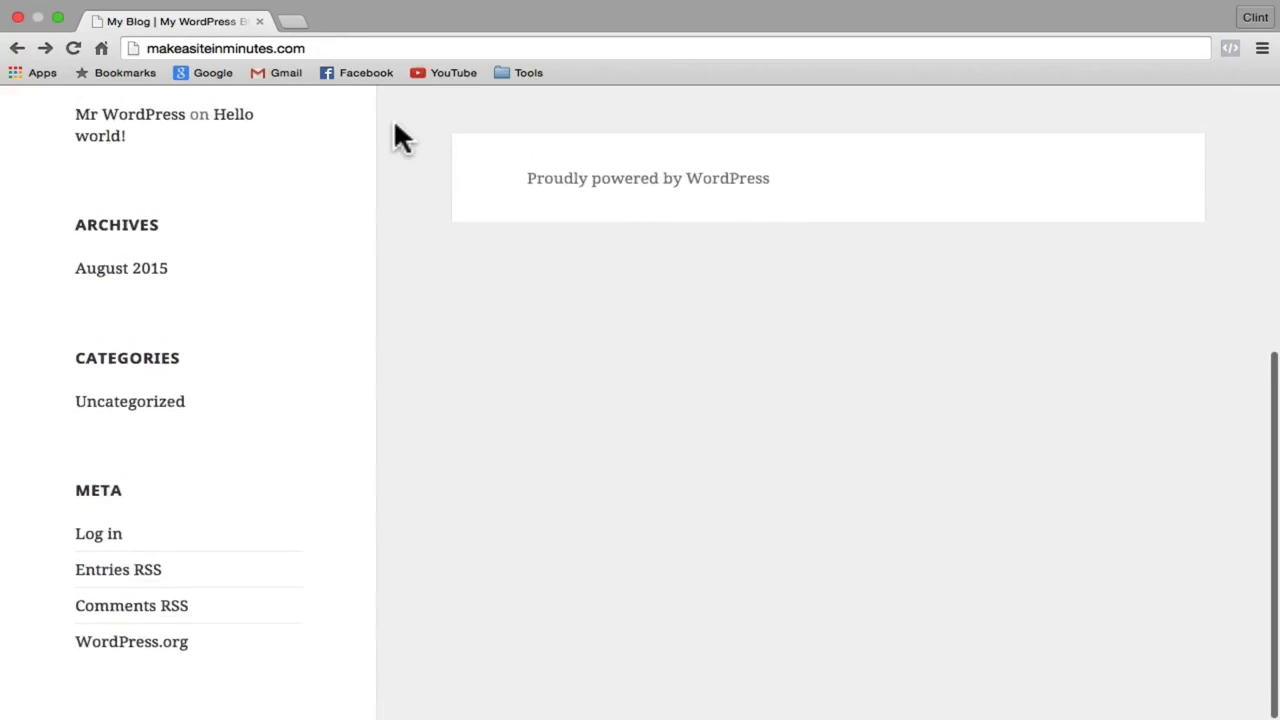
pyautogui.scroll(6, 394, 124)
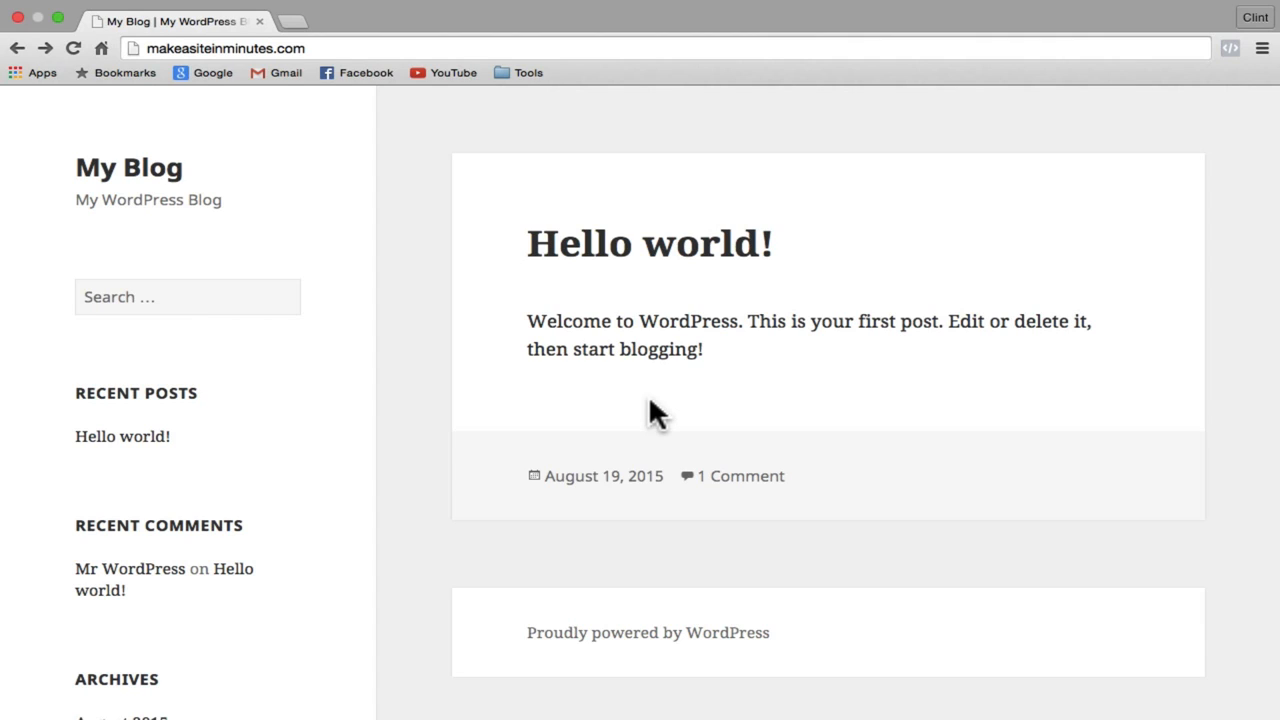
pyautogui.click(325, 48)
# Step: Log in at makeasiteinminutes.com/wp-admin as Admin with the account password
pyautogui.click(325, 48)
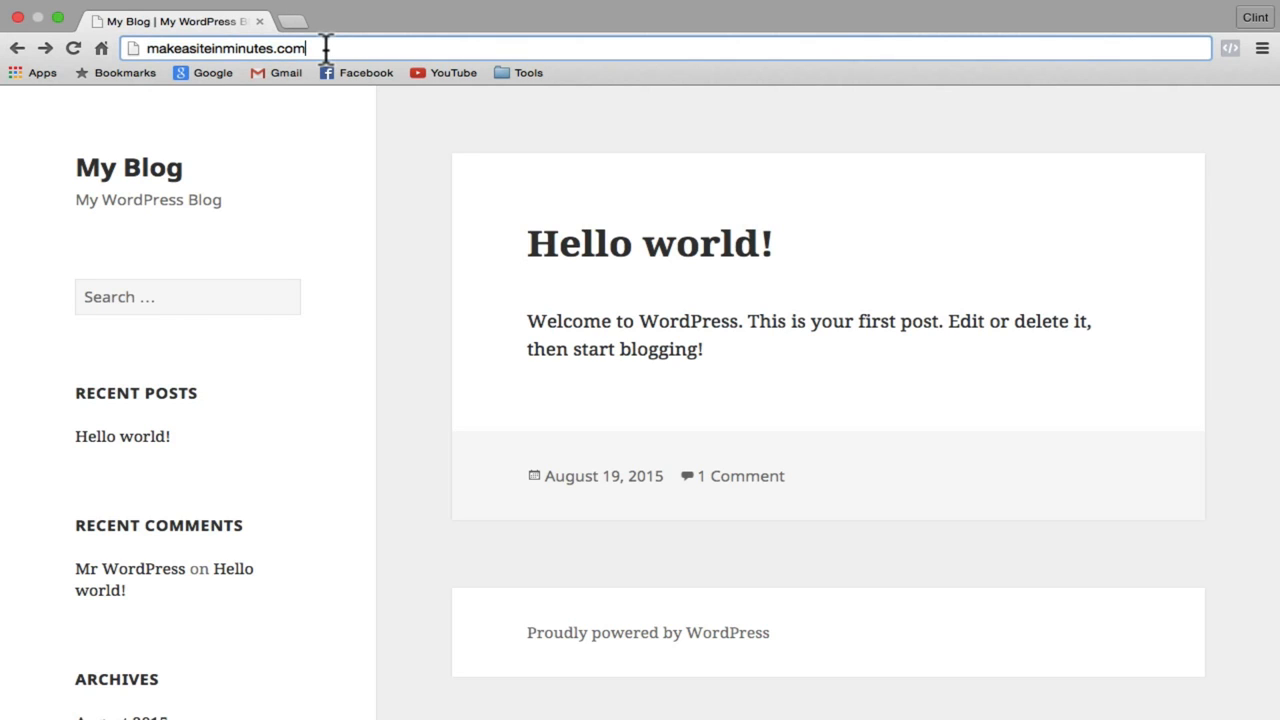
pyautogui.write('/wp-')
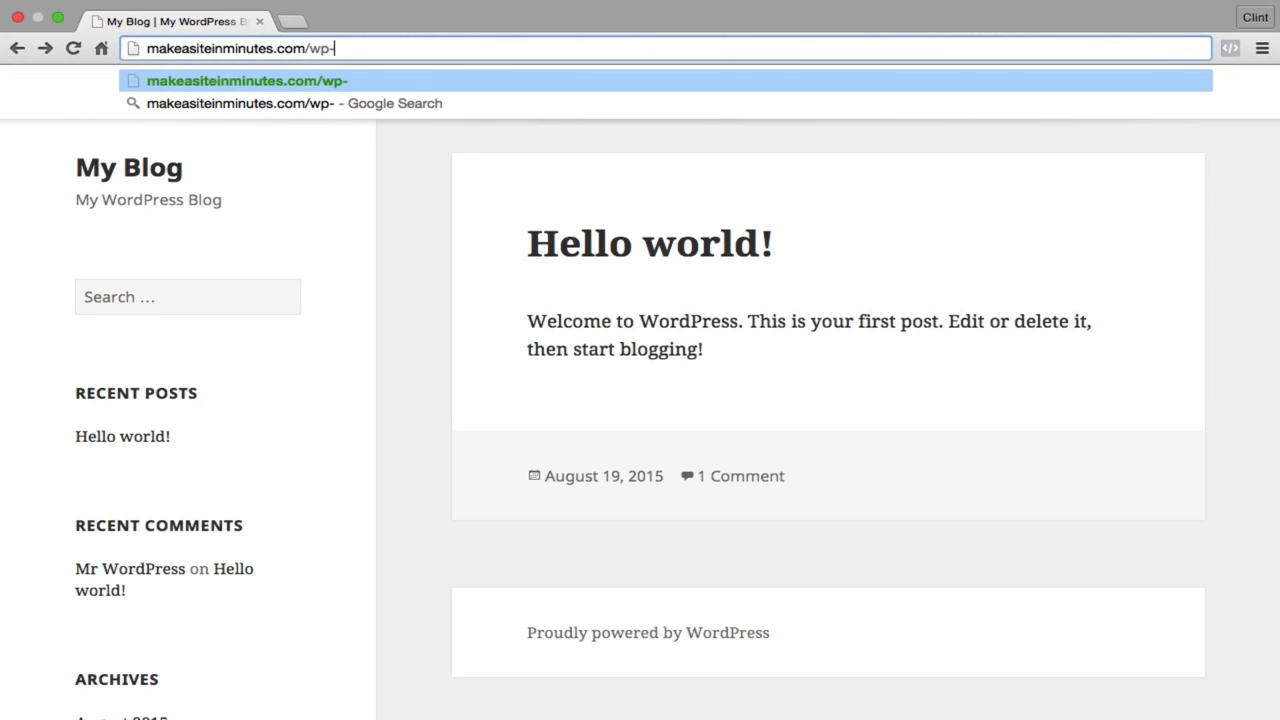
pyautogui.write('admin')
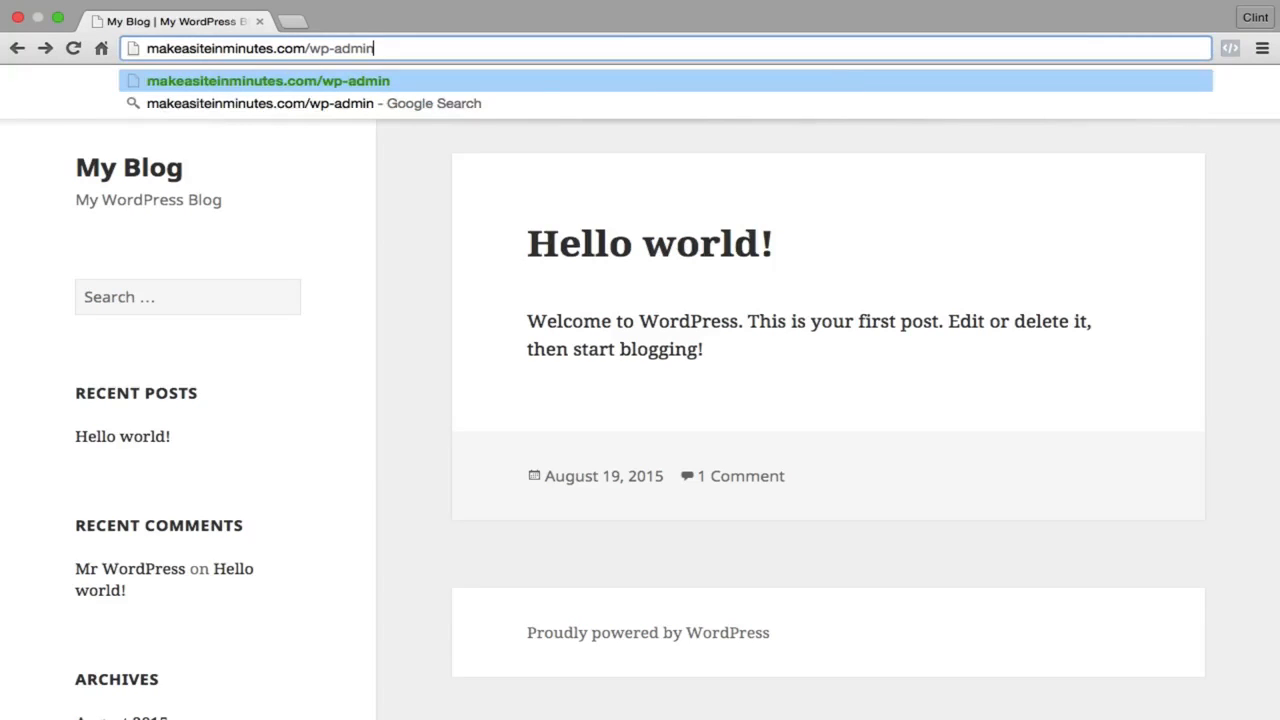
pyautogui.press('Return')
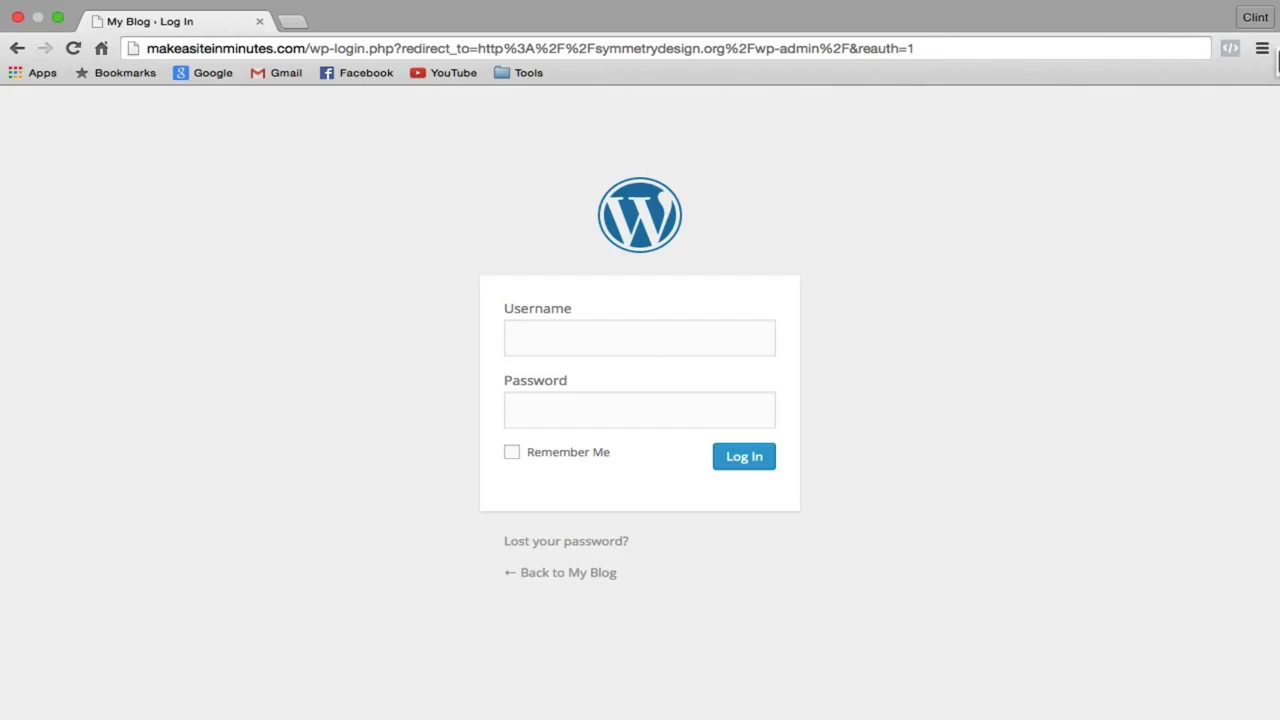
pyautogui.click(685, 345)
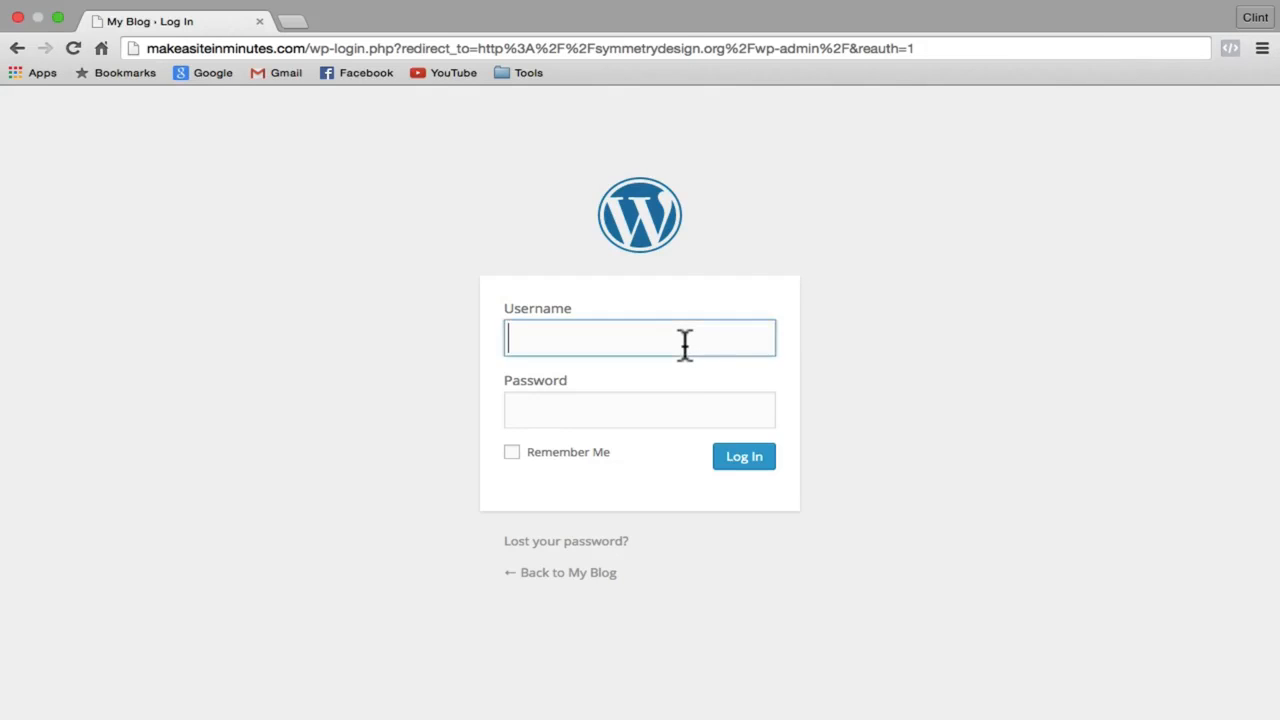
pyautogui.write('Admin')
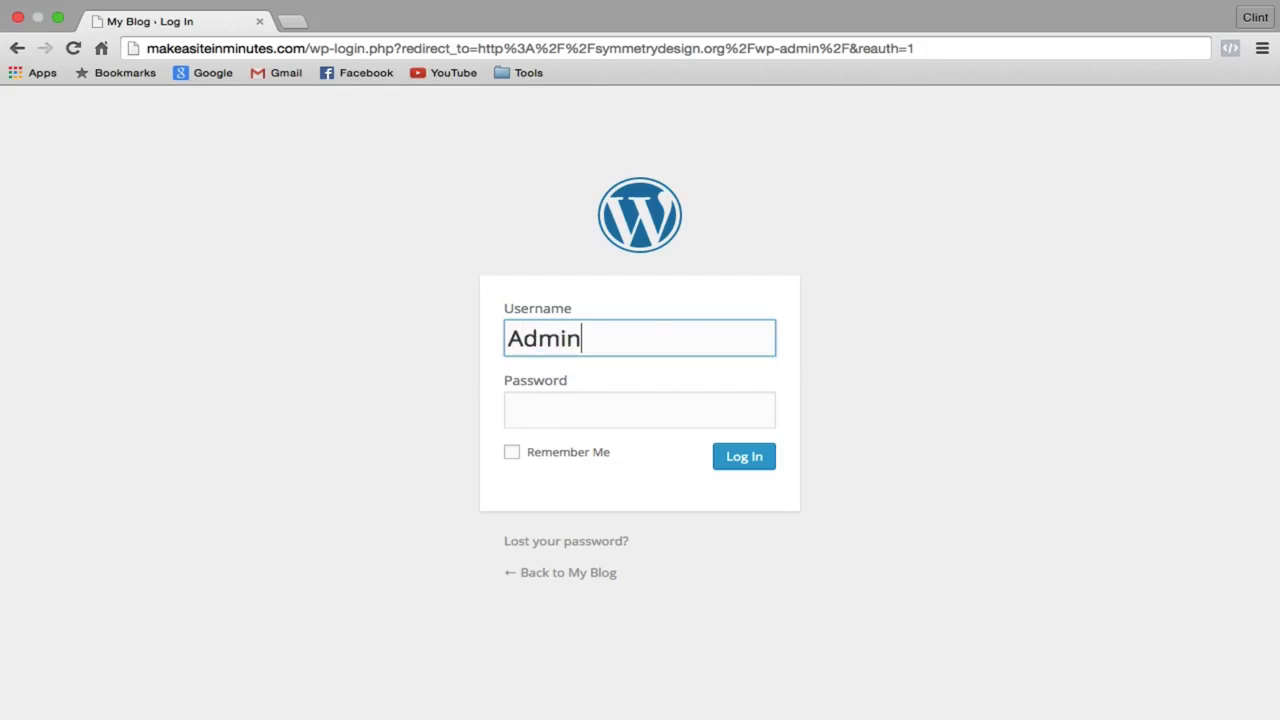
pyautogui.click(620, 406)
pyautogui.write('••••••••')
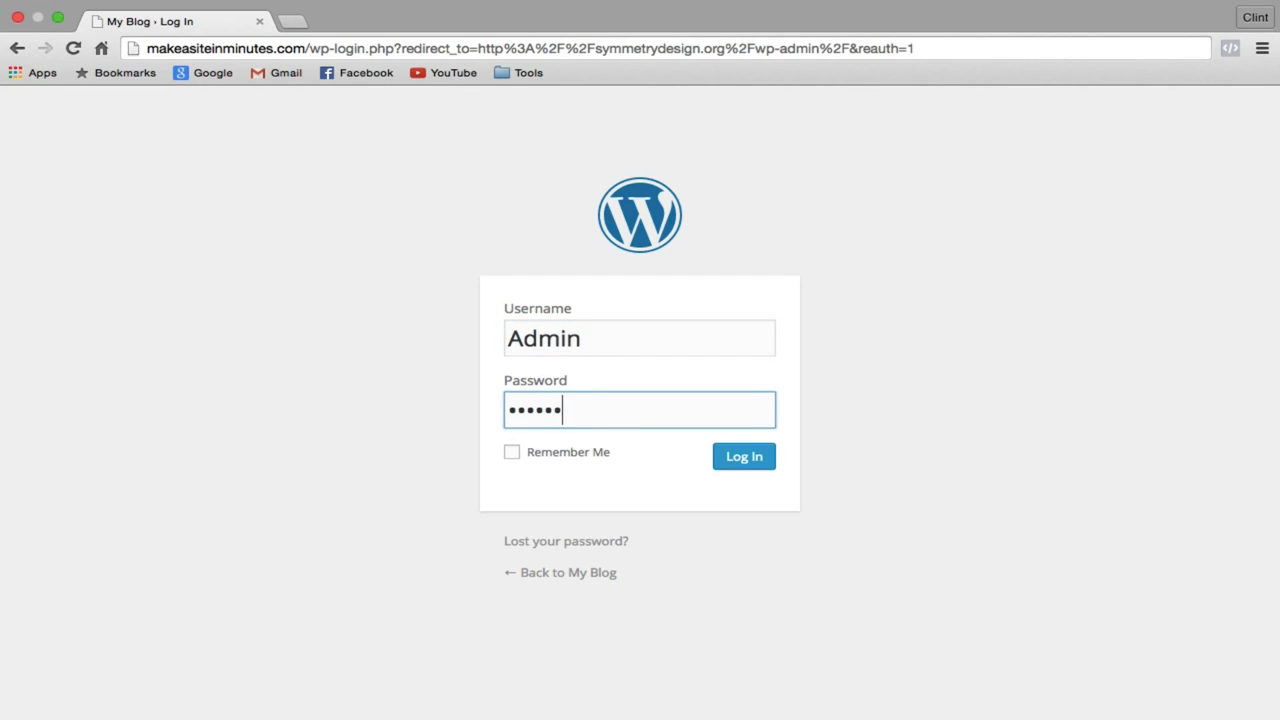
pyautogui.click(745, 457)
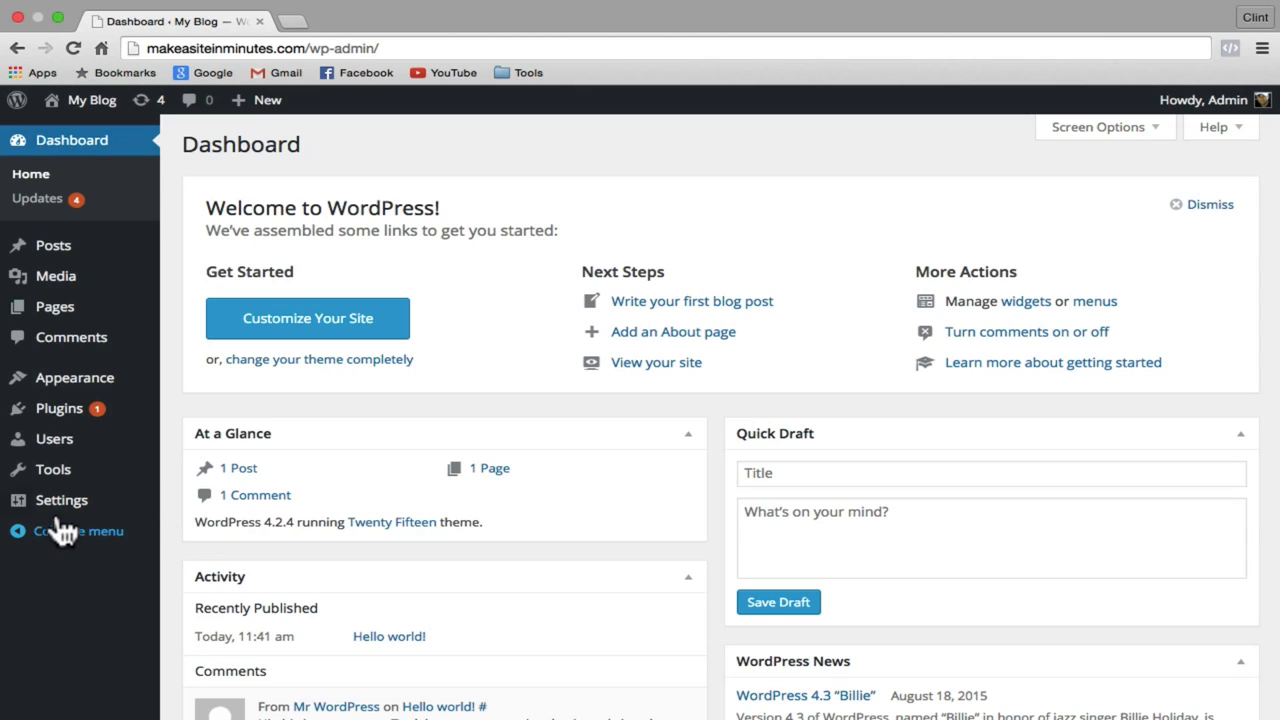
# Step: Save site title 'Make a Site in Minutes' and tagline 'The easiest way to build a website'
pyautogui.moveTo(57, 514)
pyautogui.click(218, 506)
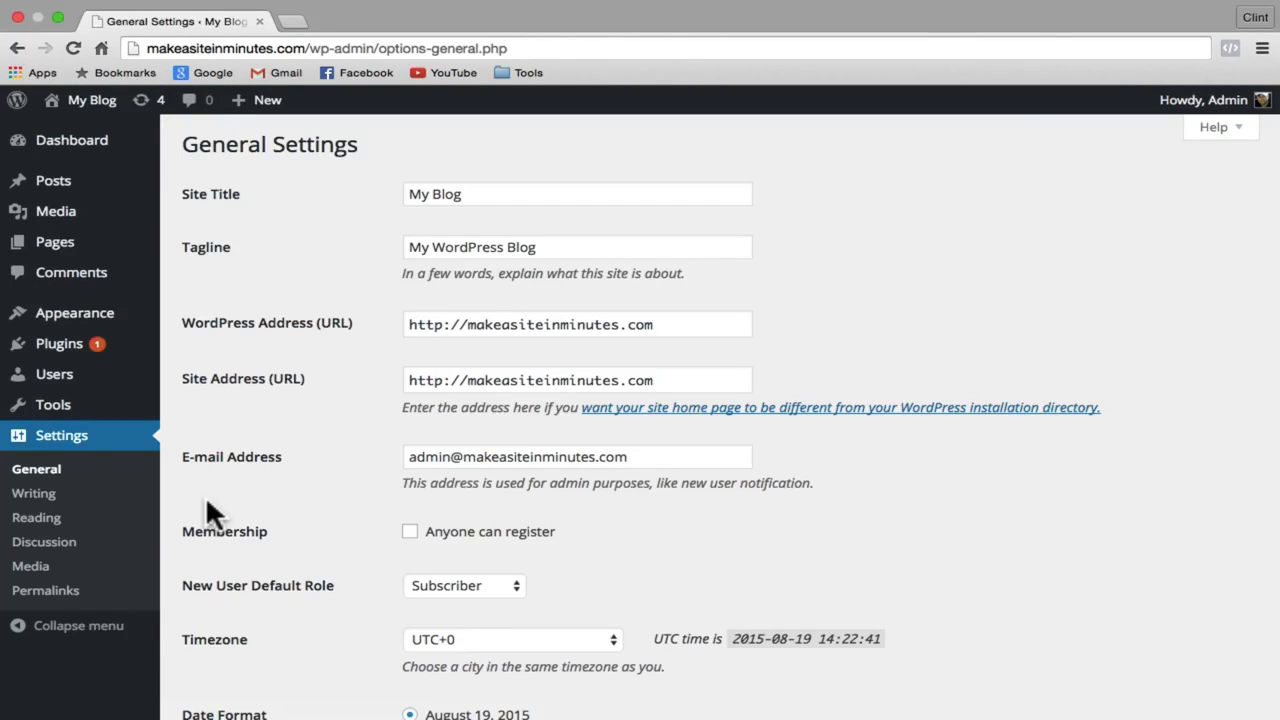
pyautogui.tripleClick(527, 197)
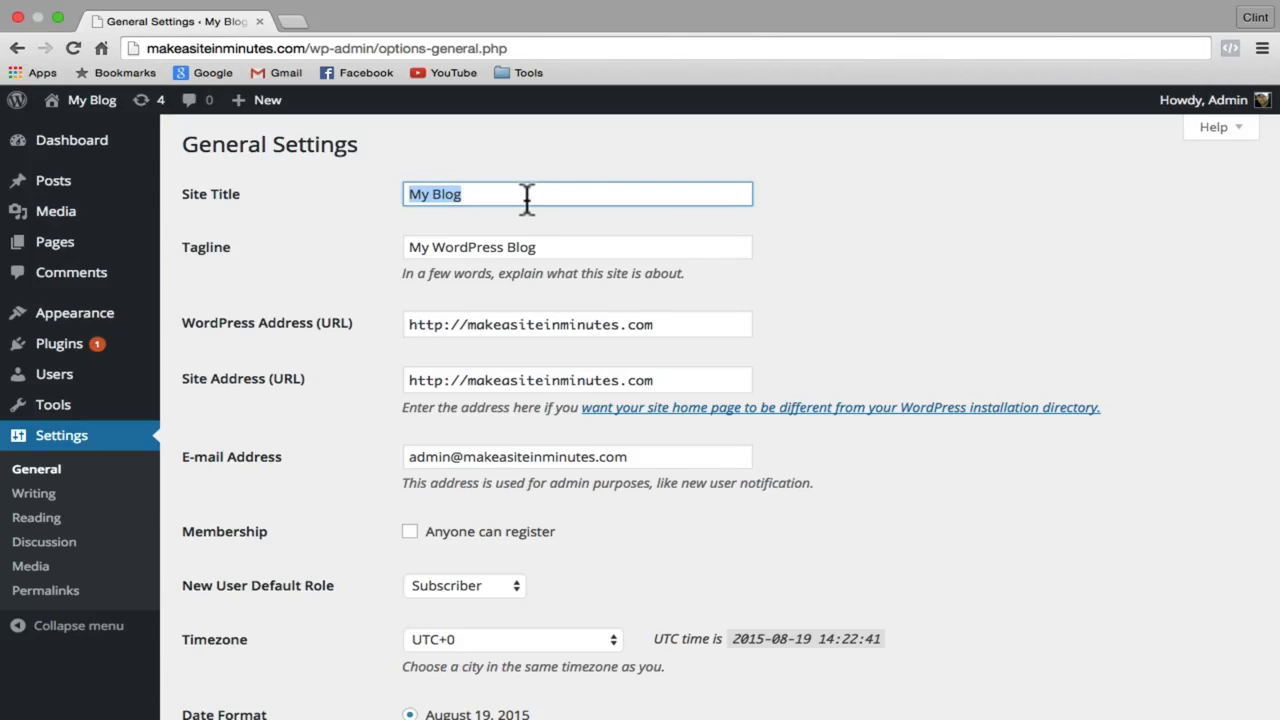
pyautogui.write('Ma')
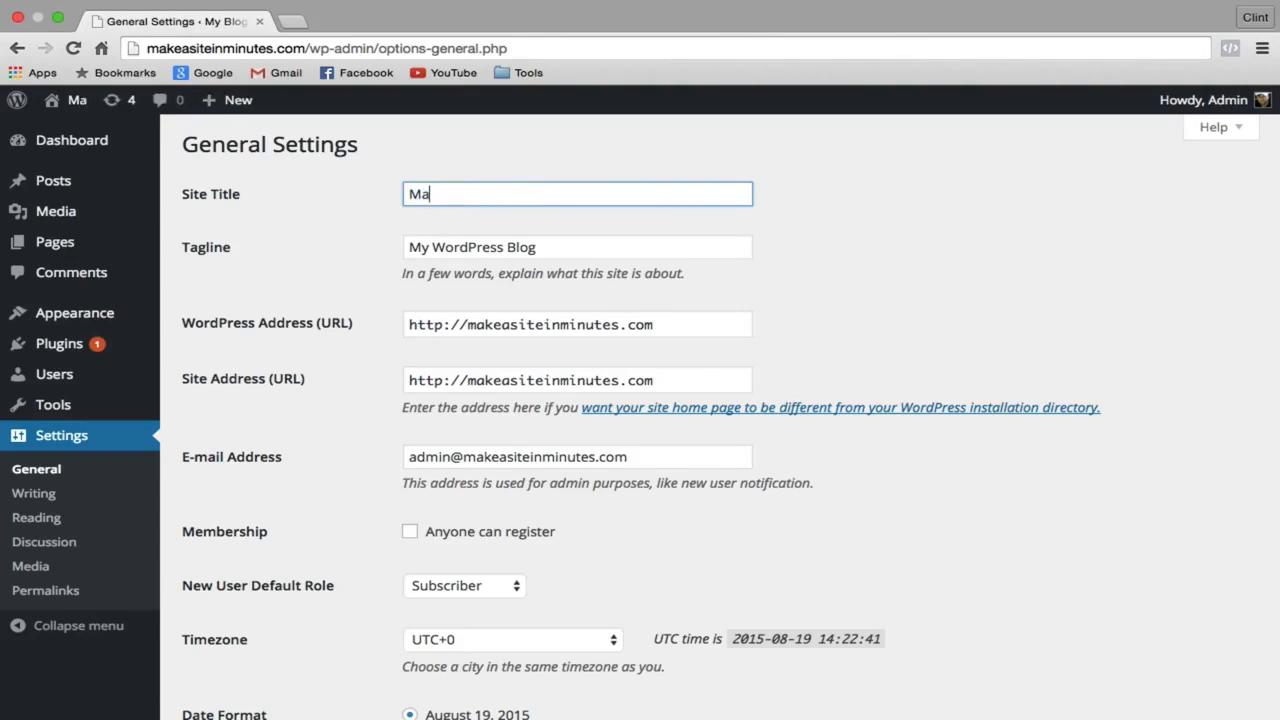
pyautogui.write('ke a Site i')
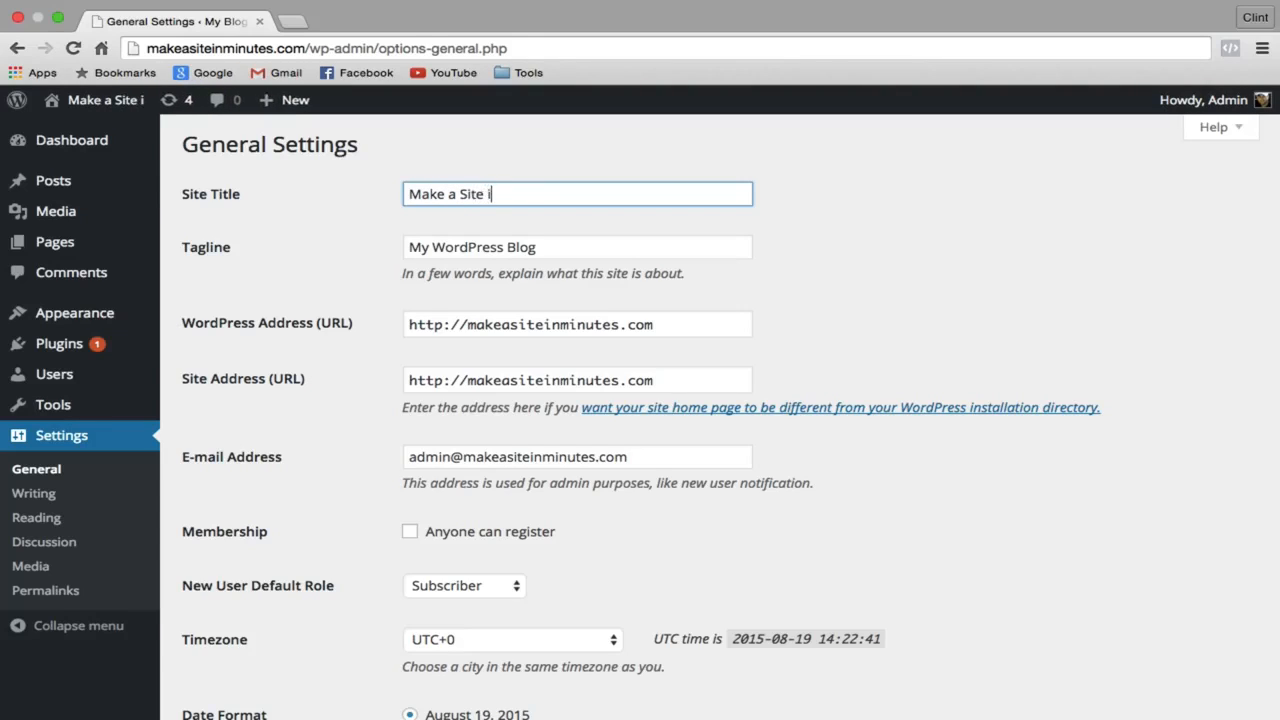
pyautogui.write('n Minutes')
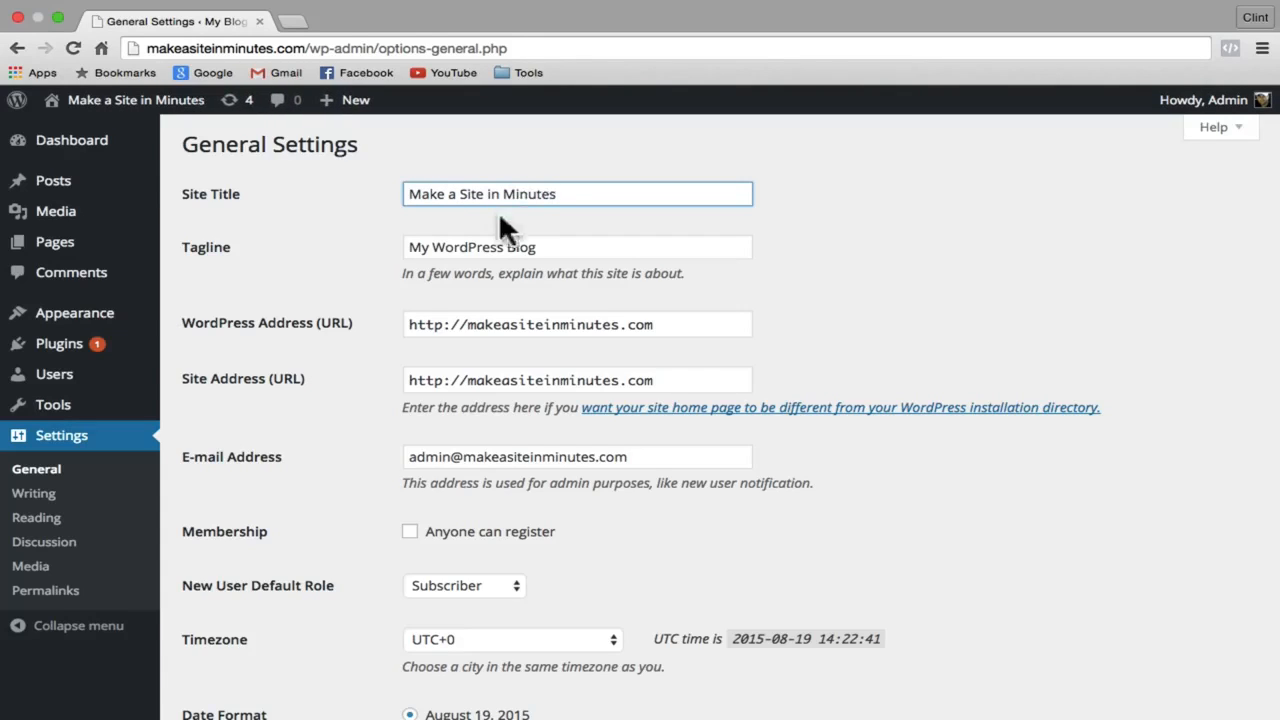
pyautogui.moveTo(543, 248); pyautogui.dragTo(409, 247)
pyautogui.press('BackSpace')
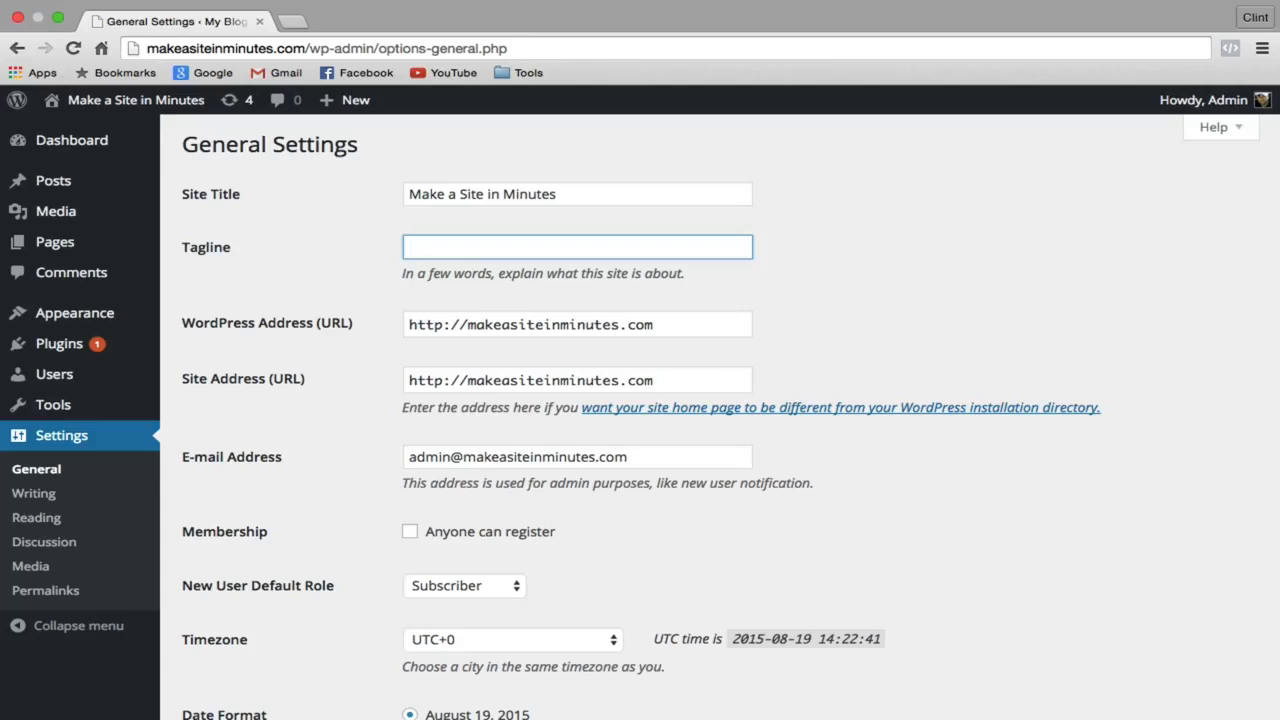
pyautogui.write('The easiest way ')
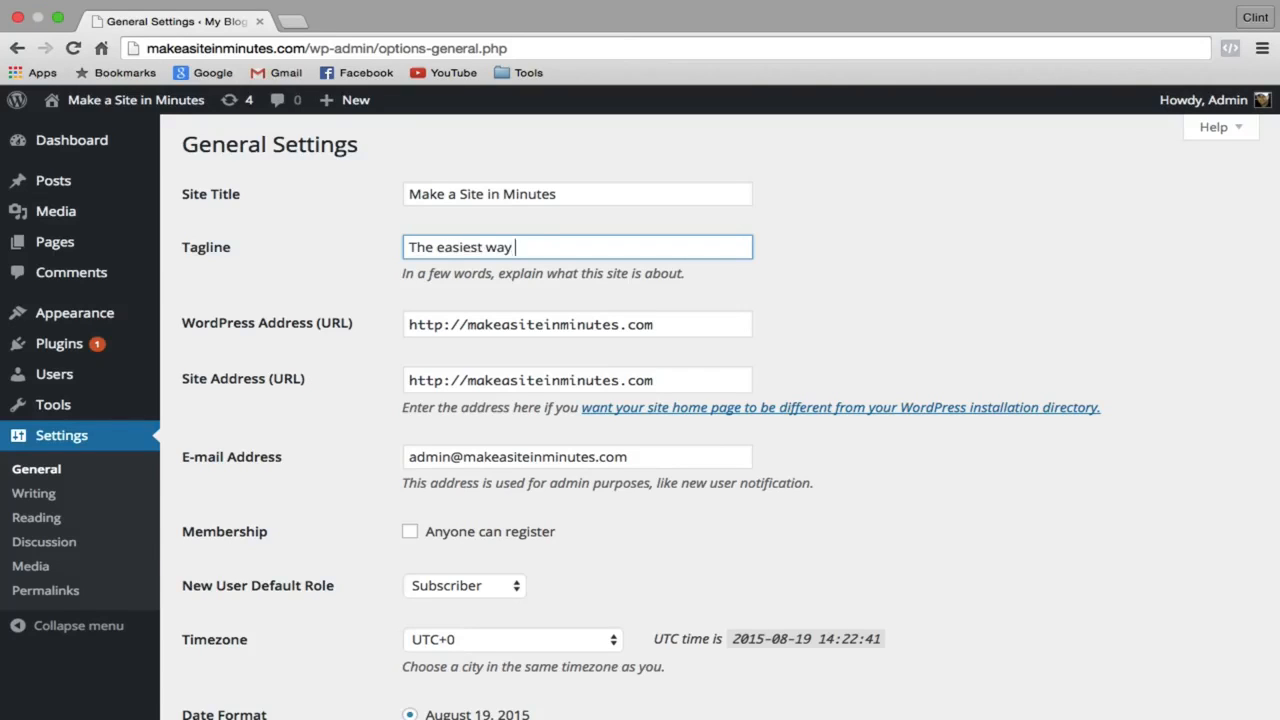
pyautogui.write('to build a website')
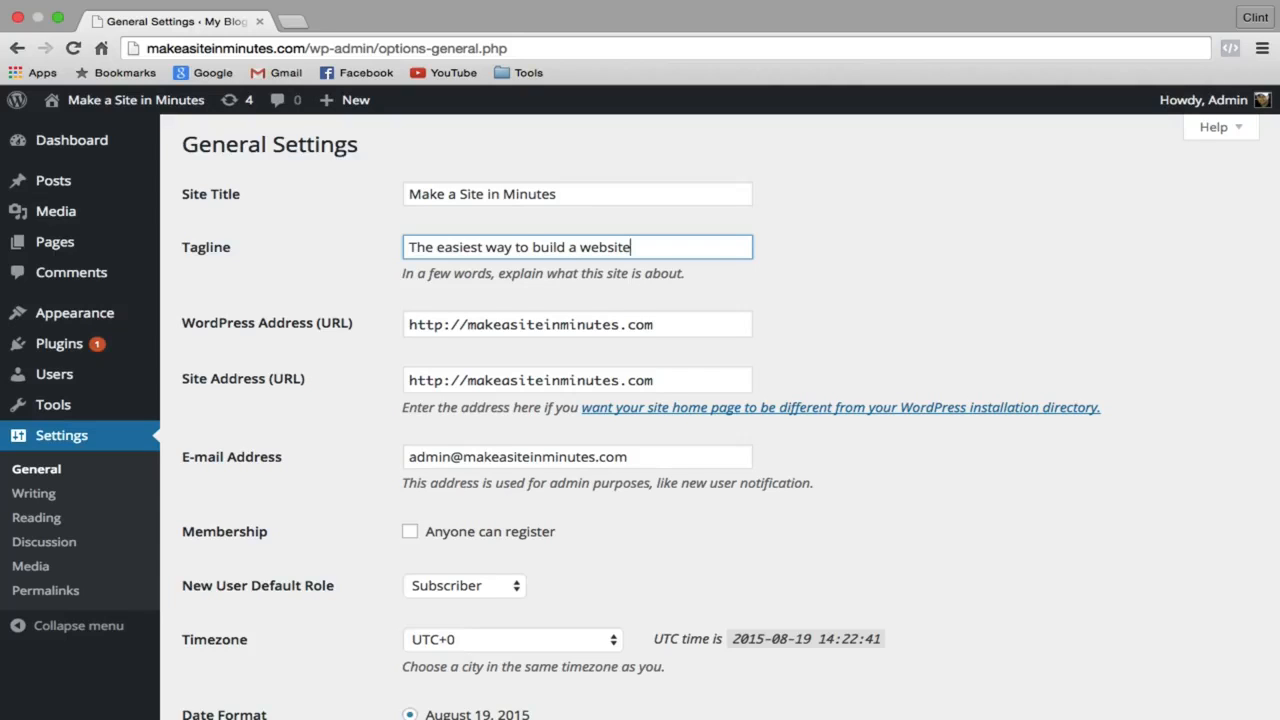
pyautogui.scroll(-10, 380, 263)
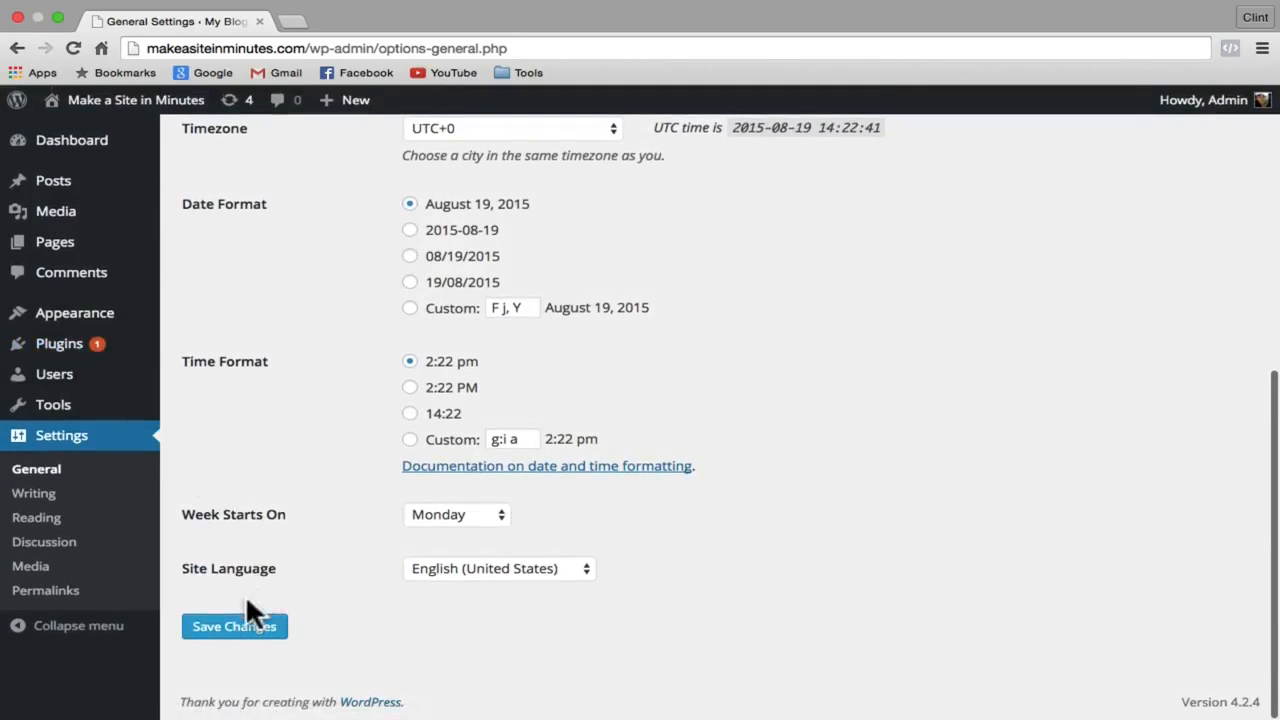
pyautogui.click(252, 630)
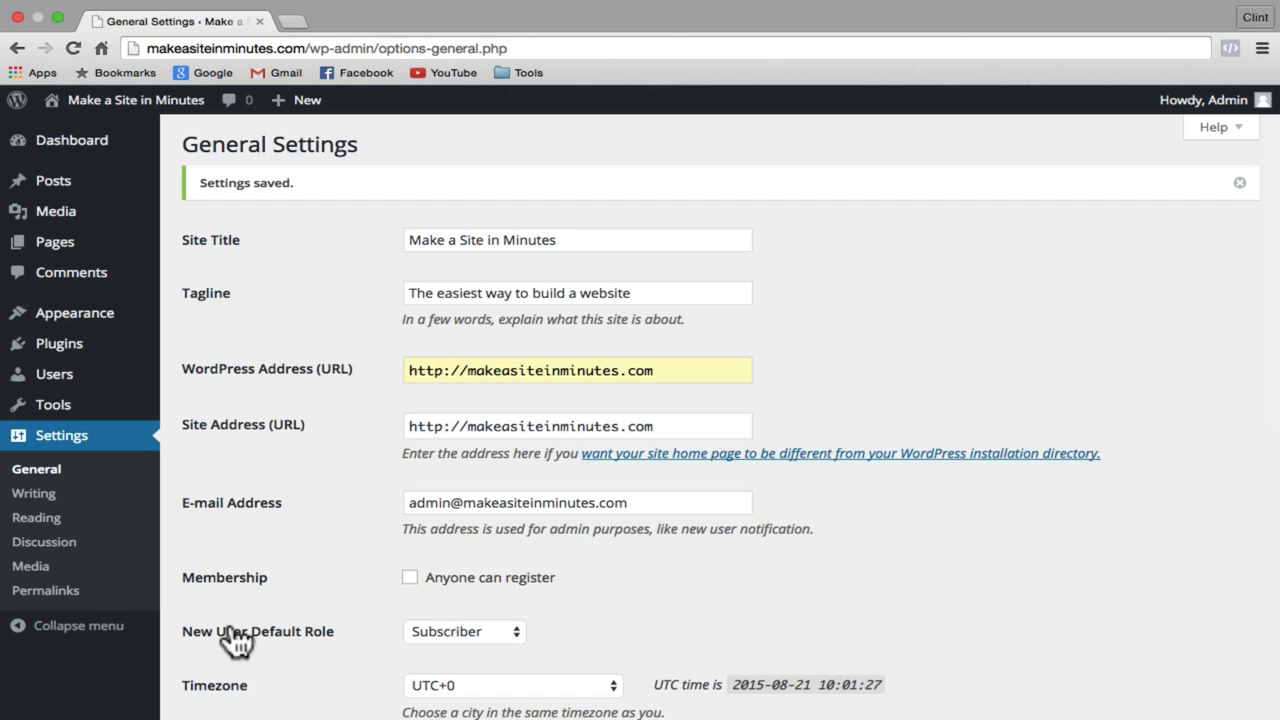
pyautogui.click(46, 190)
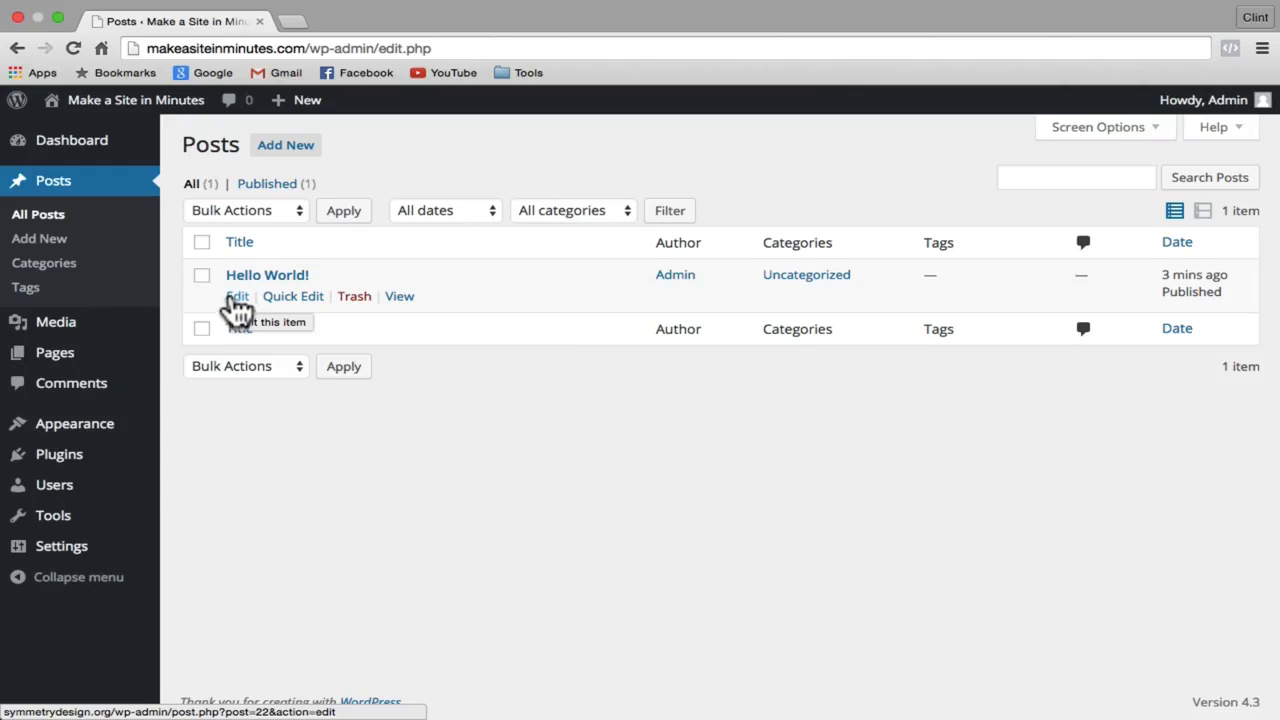
# Step: Retitle the Hello World! post 'My First Post' and replace its body with Lorem ipsum paragraphs
pyautogui.click(237, 297)
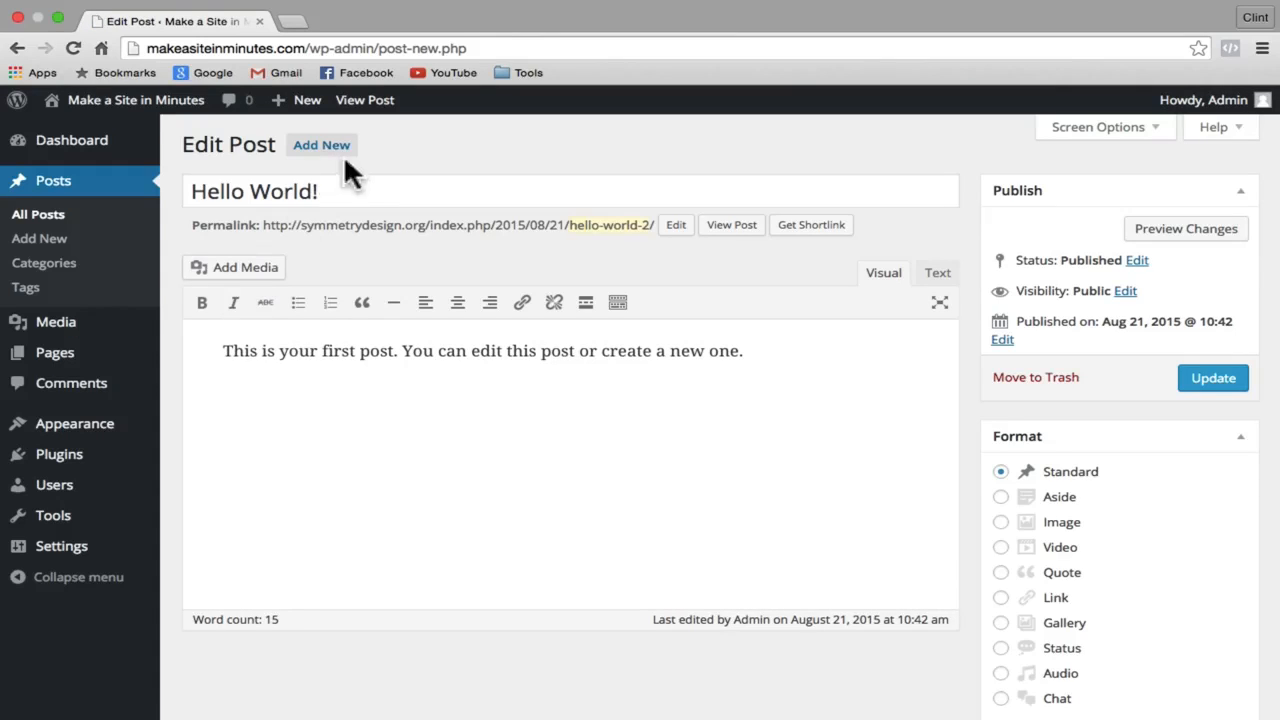
pyautogui.tripleClick(338, 190)
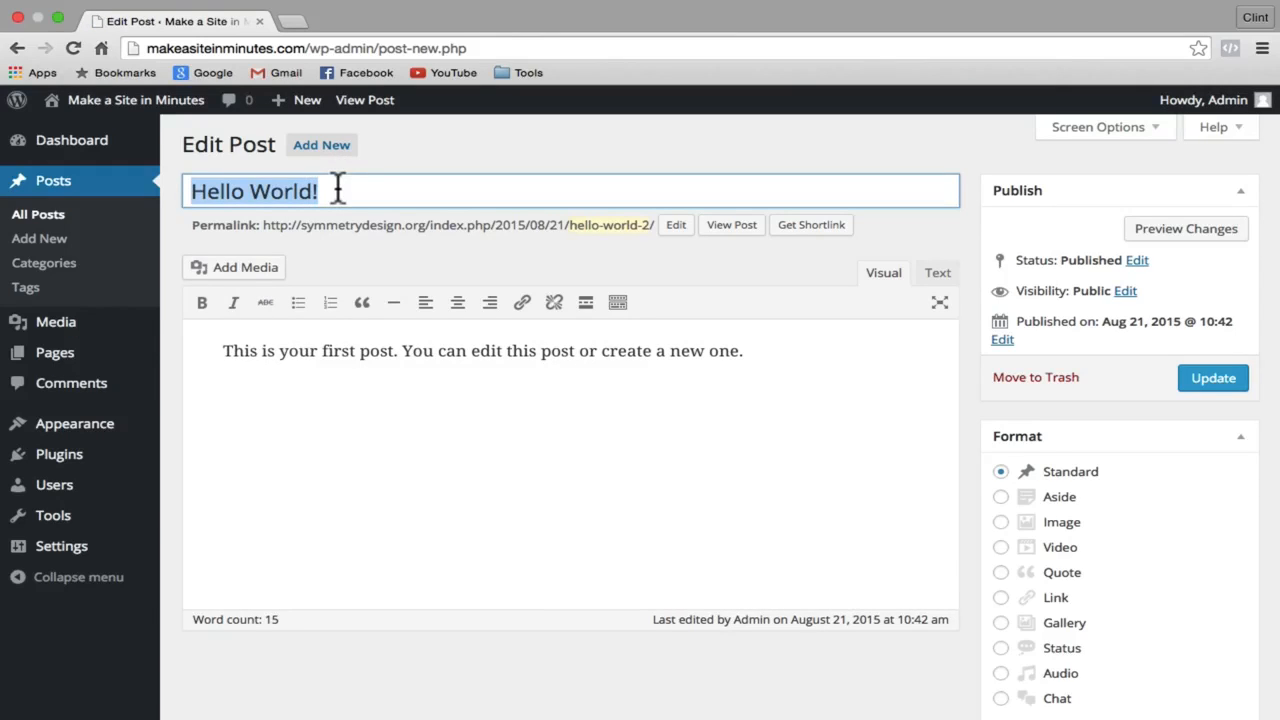
pyautogui.write('My F')
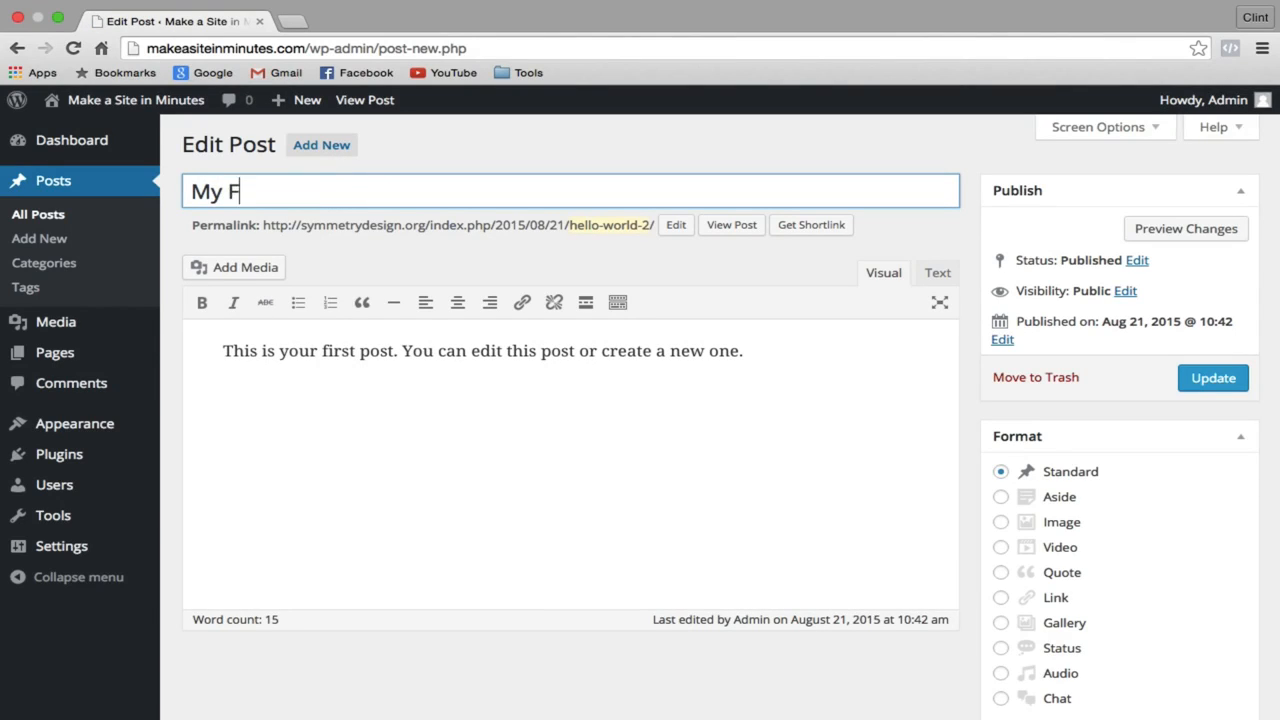
pyautogui.write('irst Post')
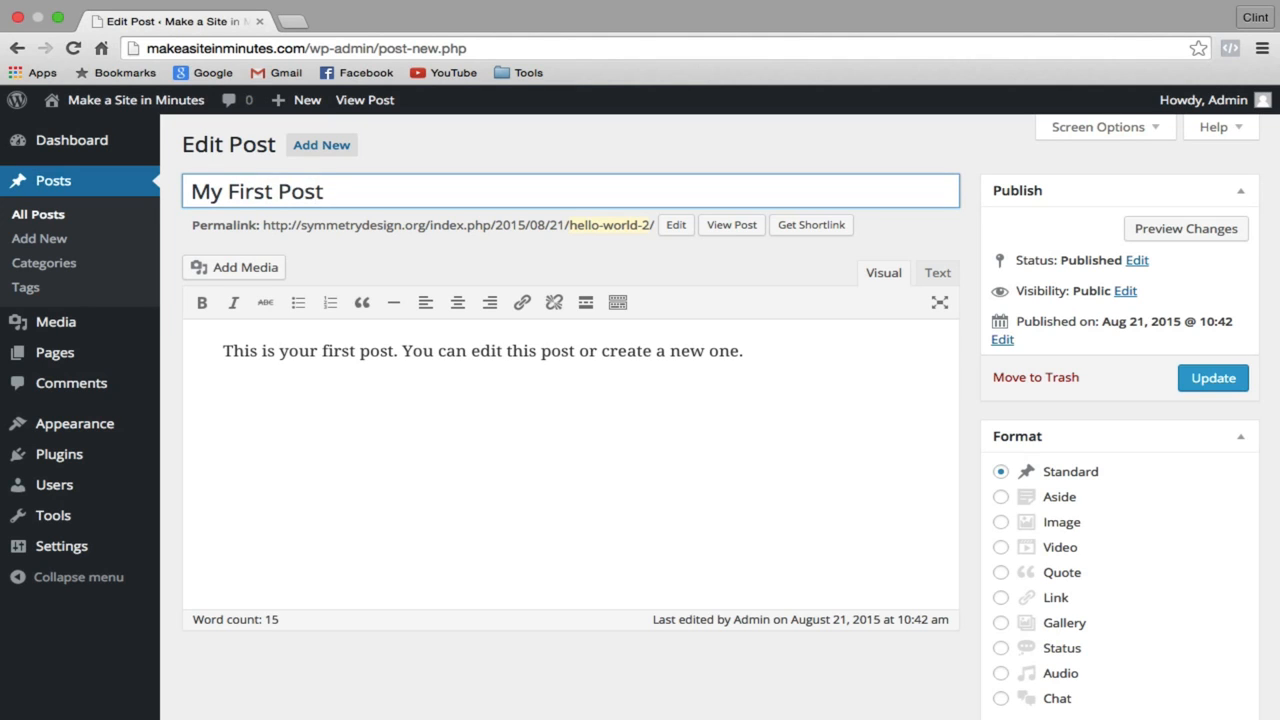
pyautogui.doubleClick(229, 350)
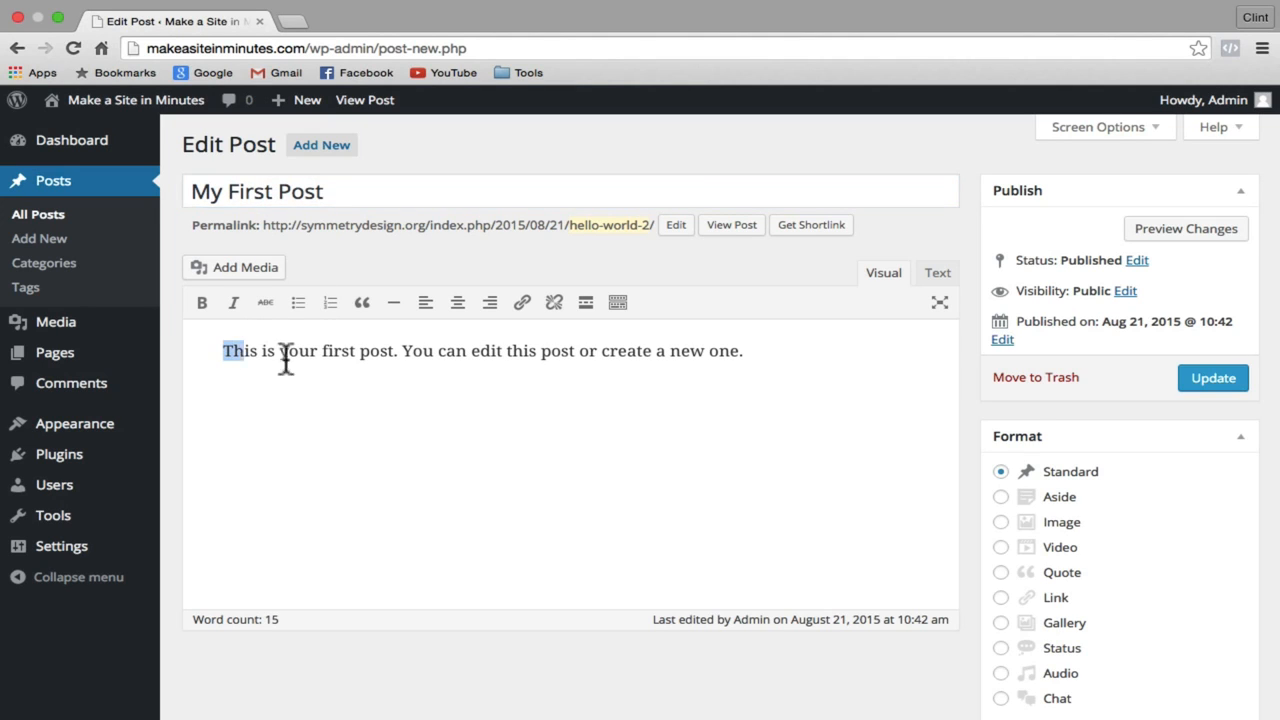
pyautogui.moveTo(286, 360); pyautogui.dragTo(832, 380)
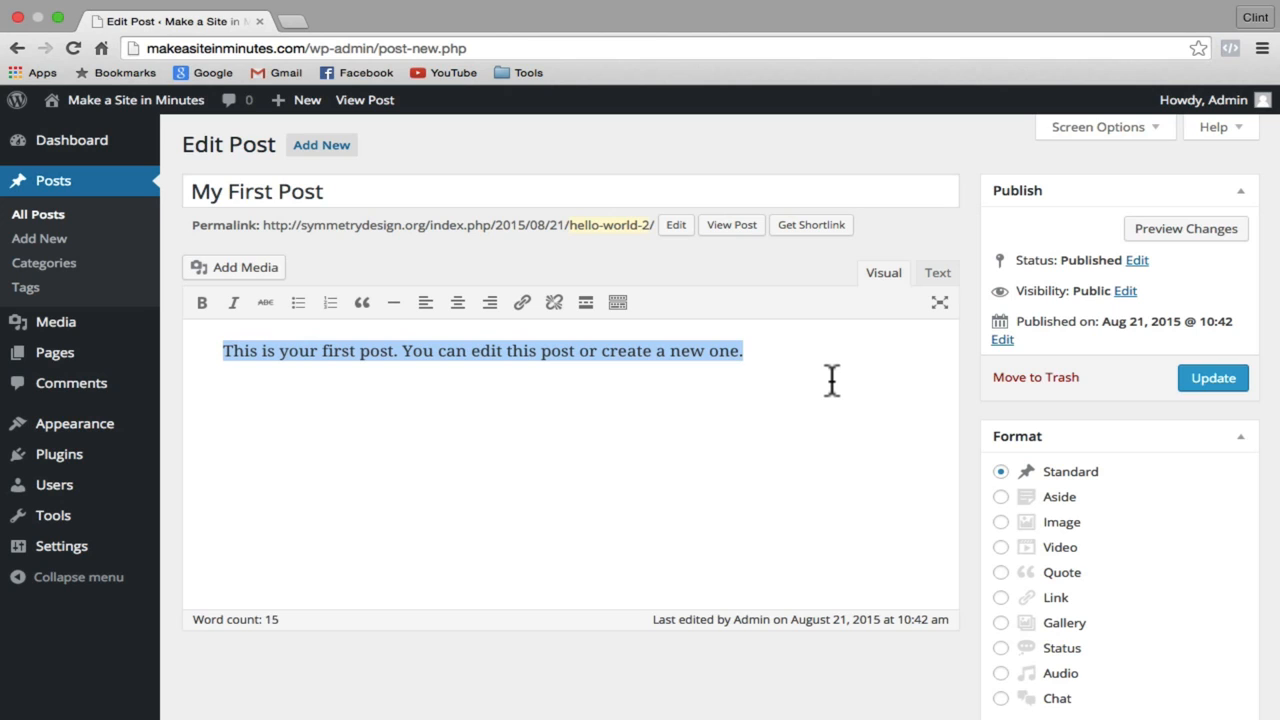
pyautogui.press('super+v')
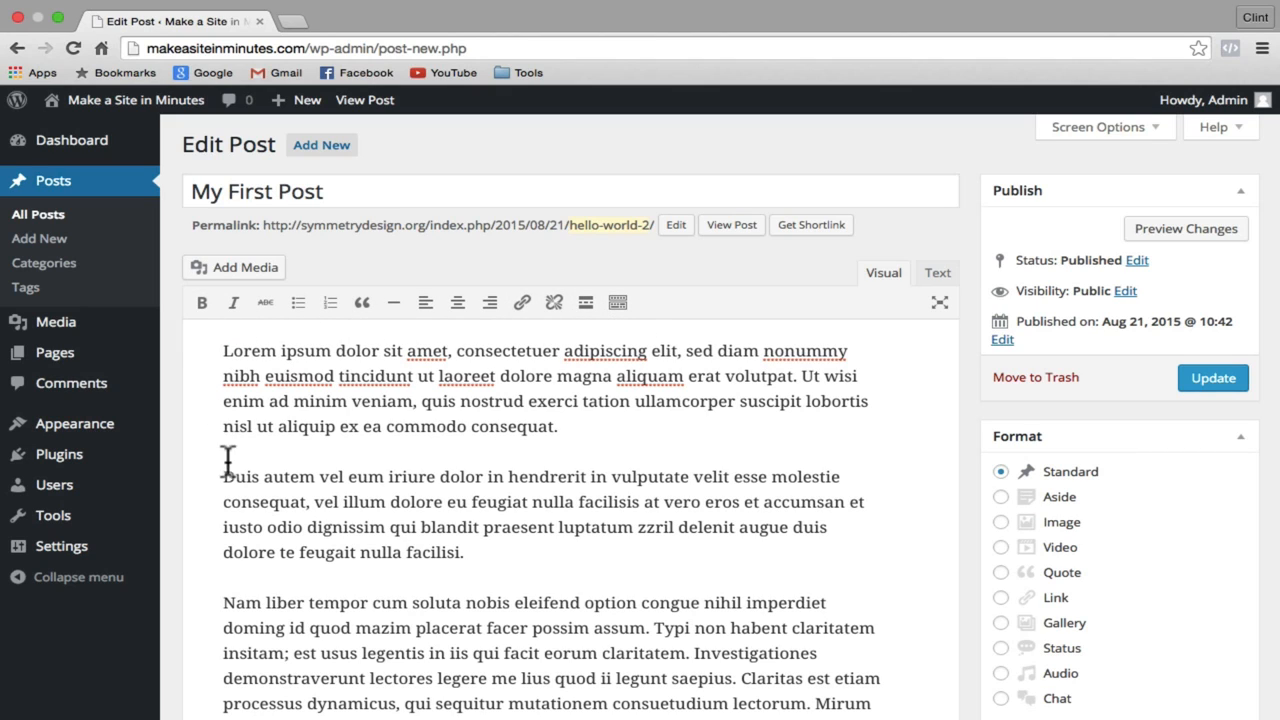
# Step: Format the second paragraph as a blockquote and update the post
pyautogui.moveTo(222, 476); pyautogui.dragTo(488, 556)
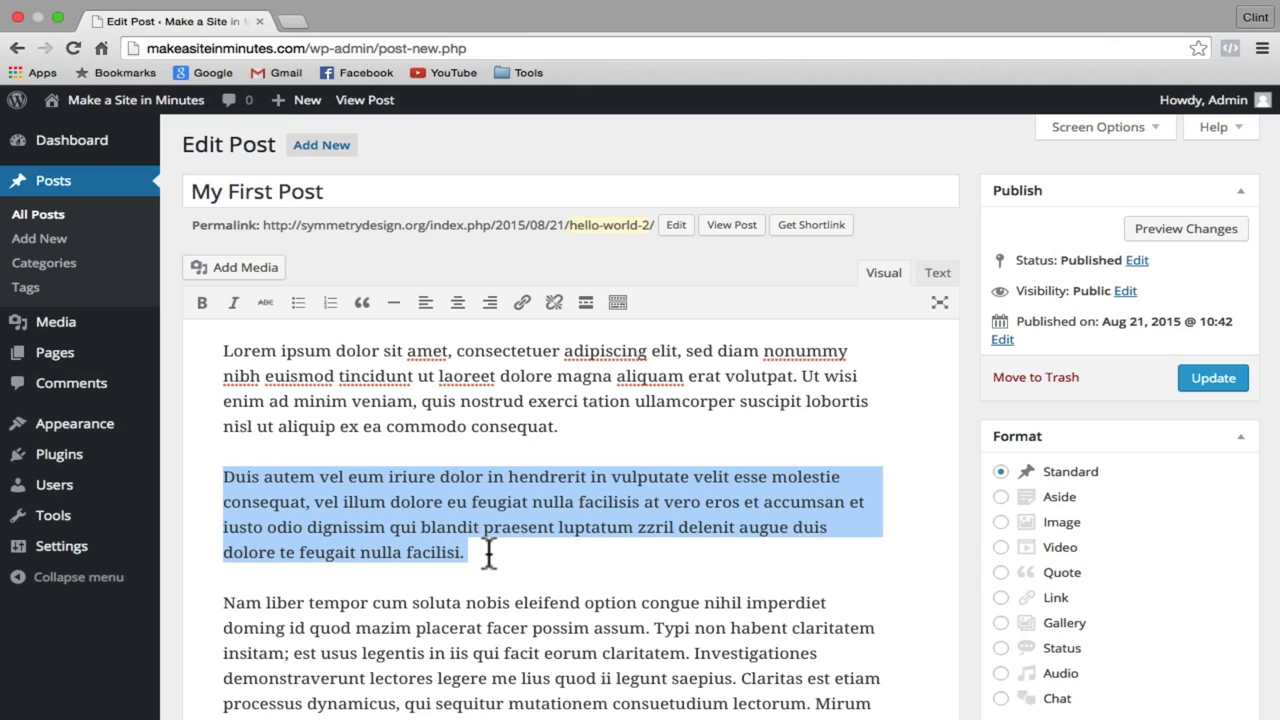
pyautogui.click(362, 303)
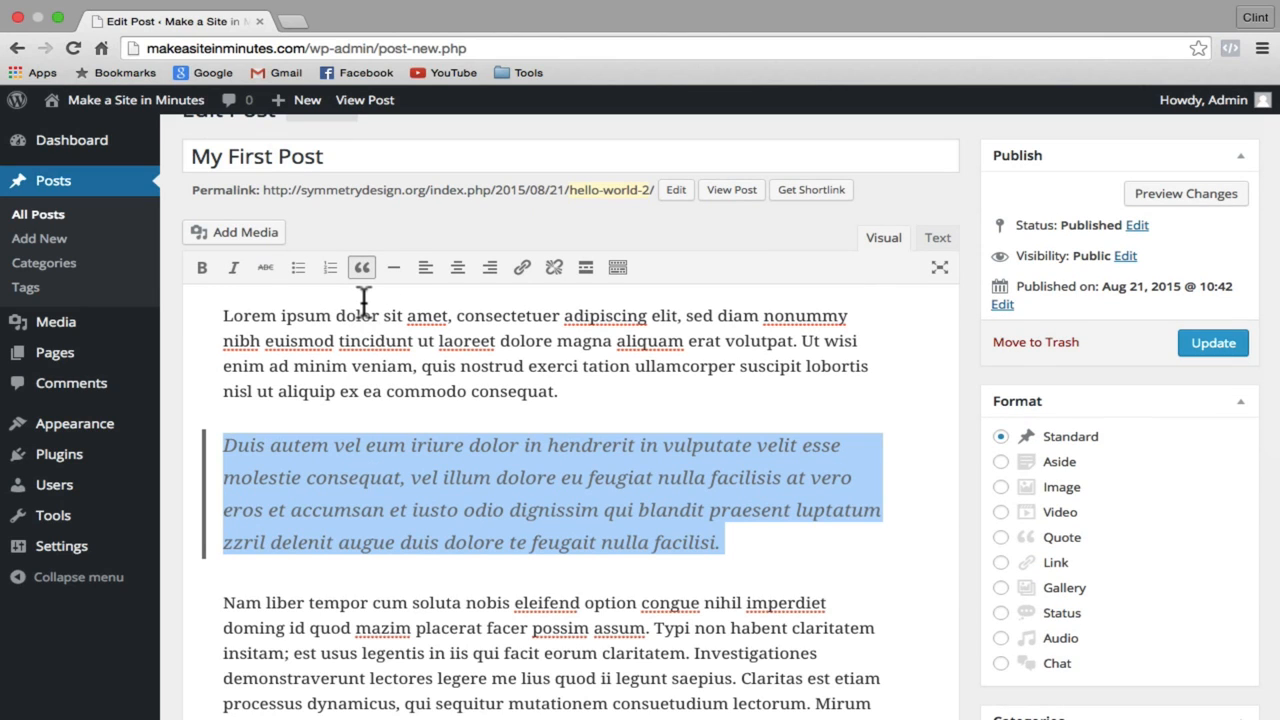
pyautogui.click(1212, 345)
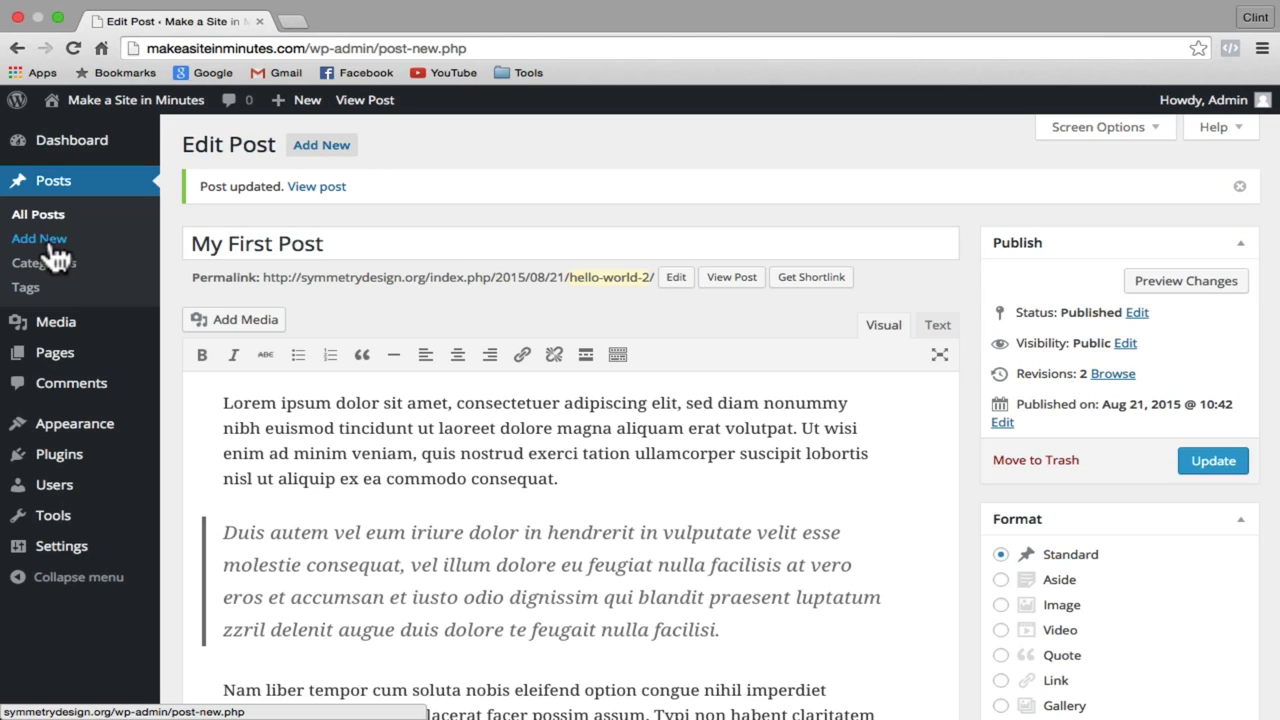
# Step: Create a new post titled 'My Second Post' and paste Lorem ipsum paragraphs into its body
pyautogui.click(57, 188)
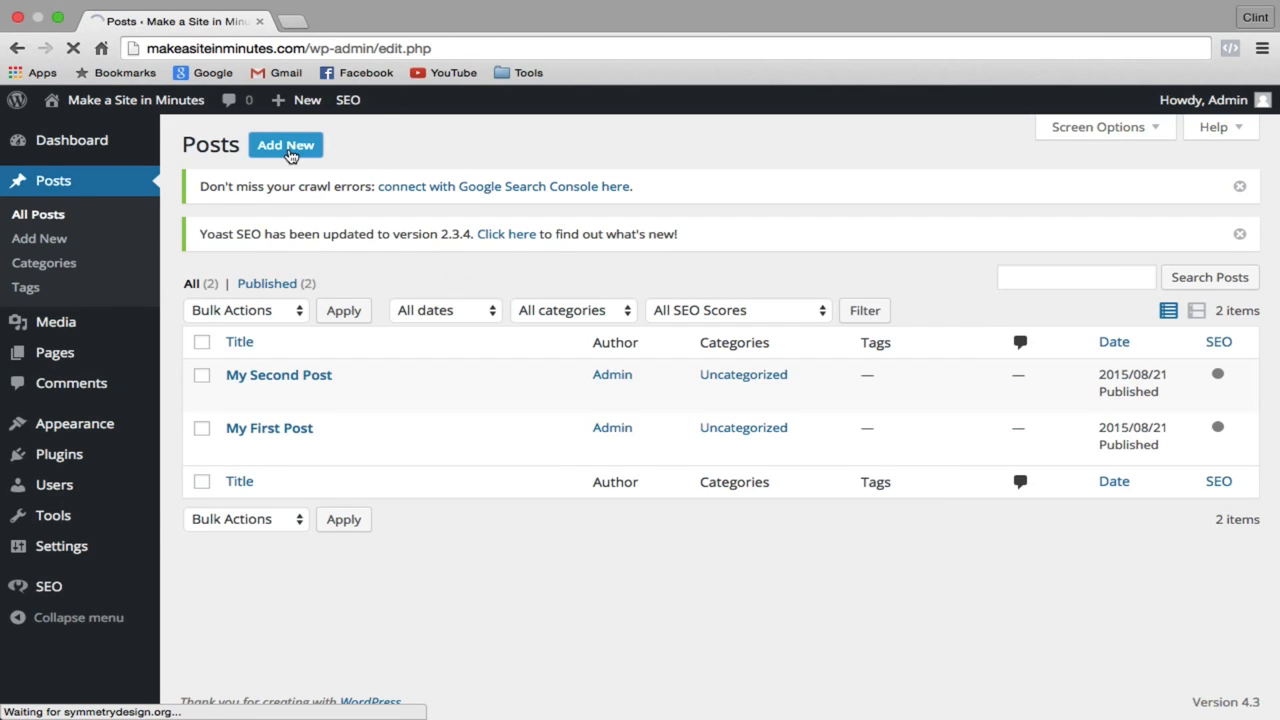
pyautogui.click(289, 150)
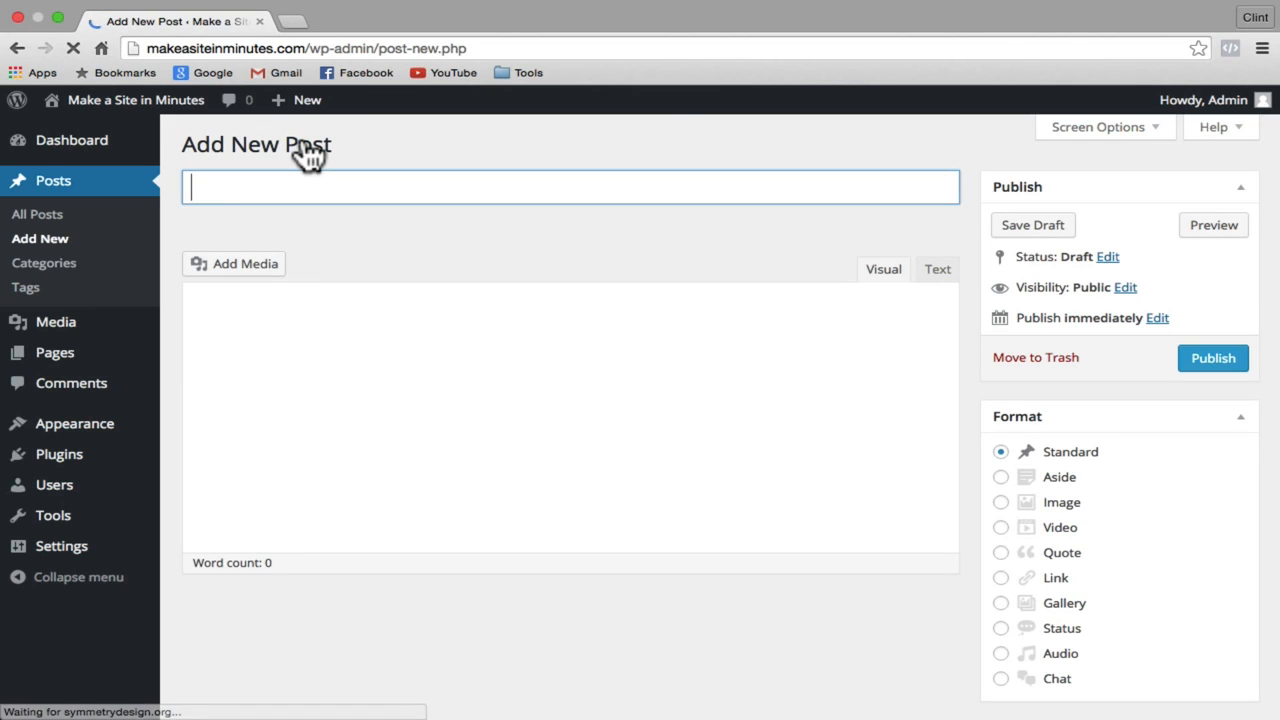
pyautogui.click(336, 180)
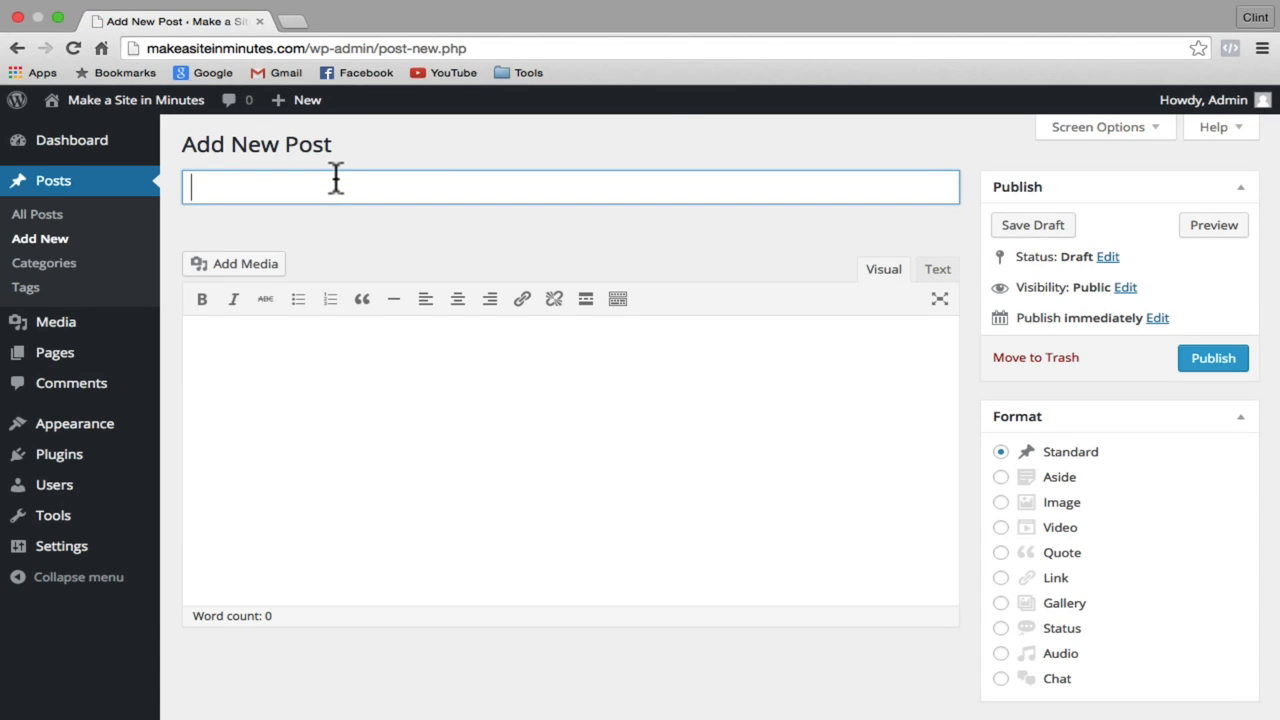
pyautogui.write('My Second Post')
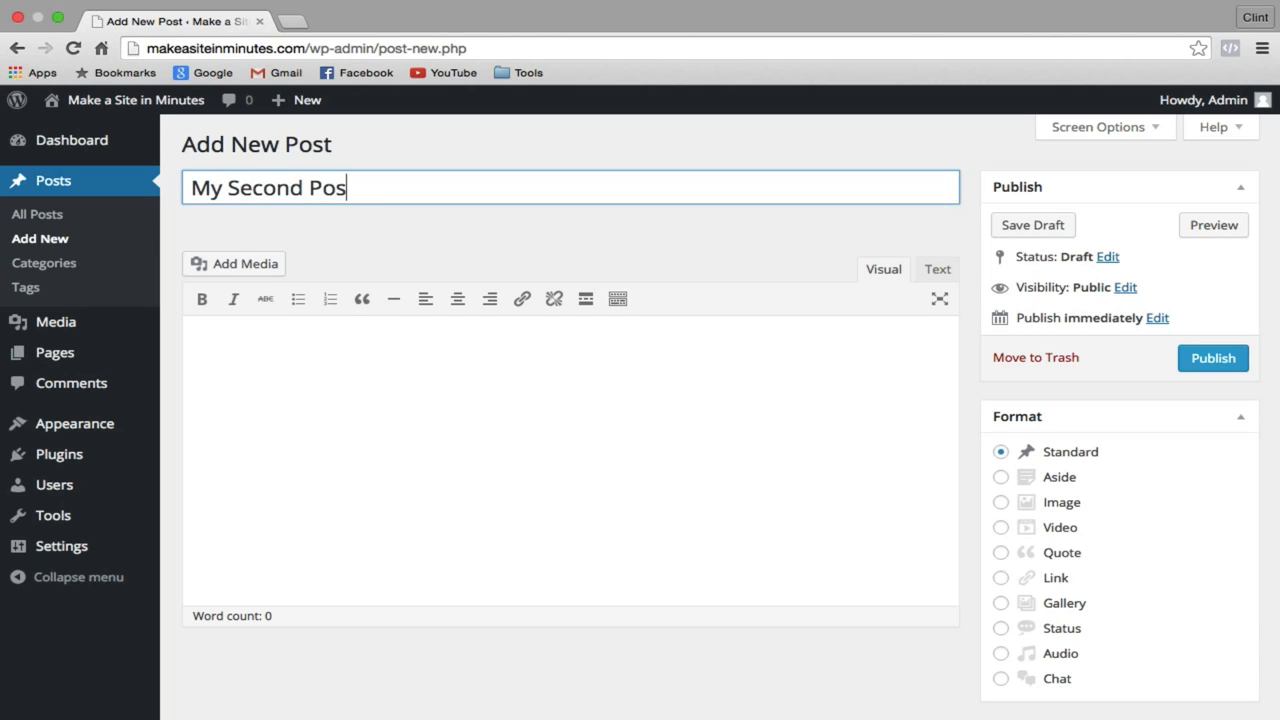
pyautogui.click(332, 355)
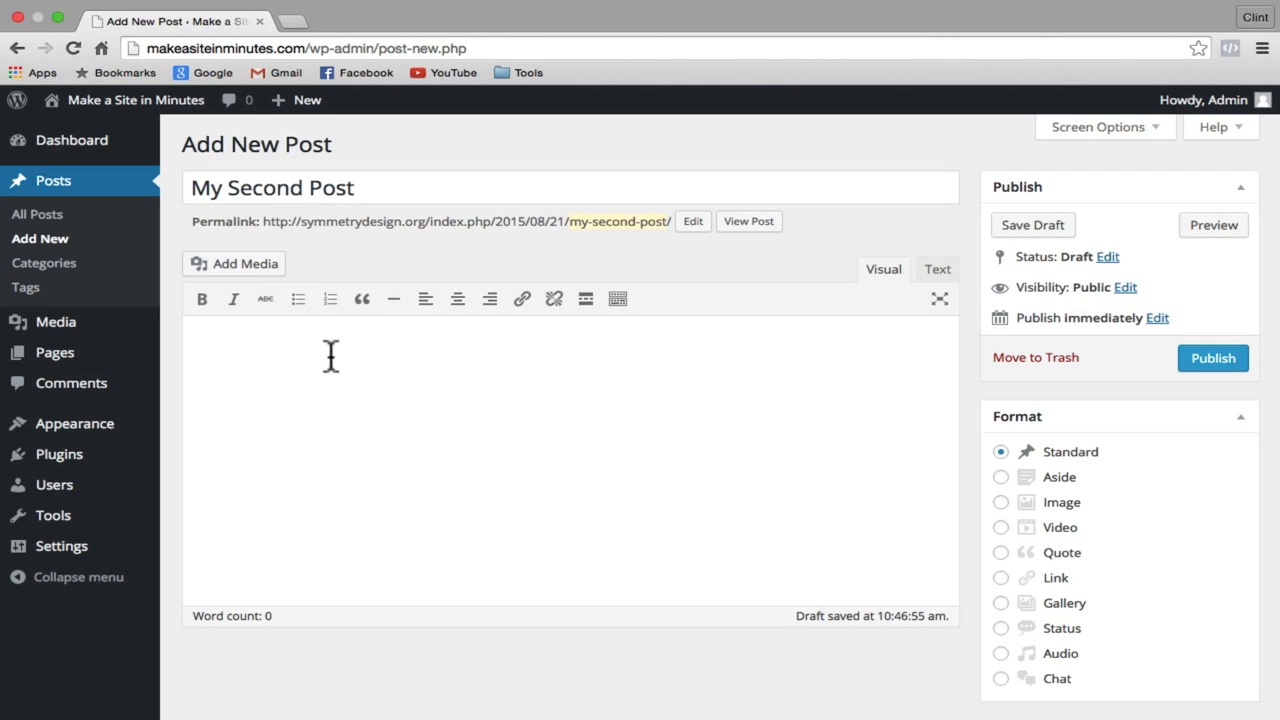
pyautogui.press('super+v')
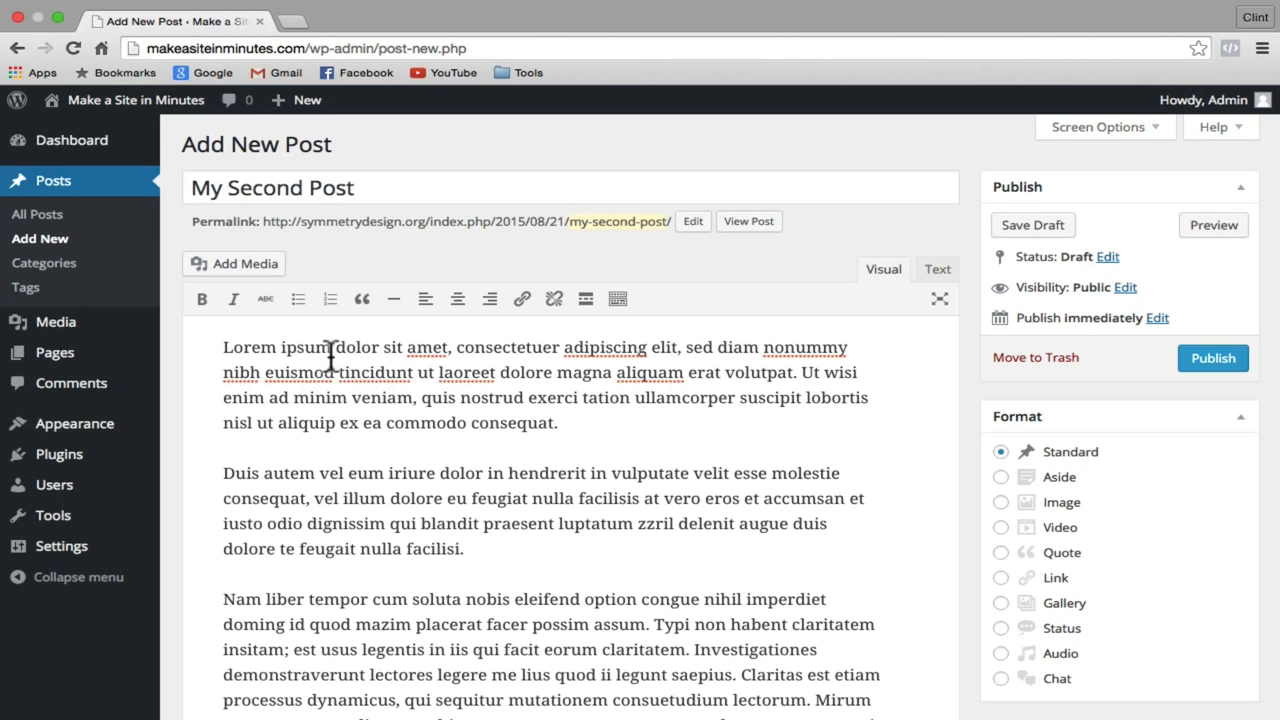
pyautogui.click(224, 347)
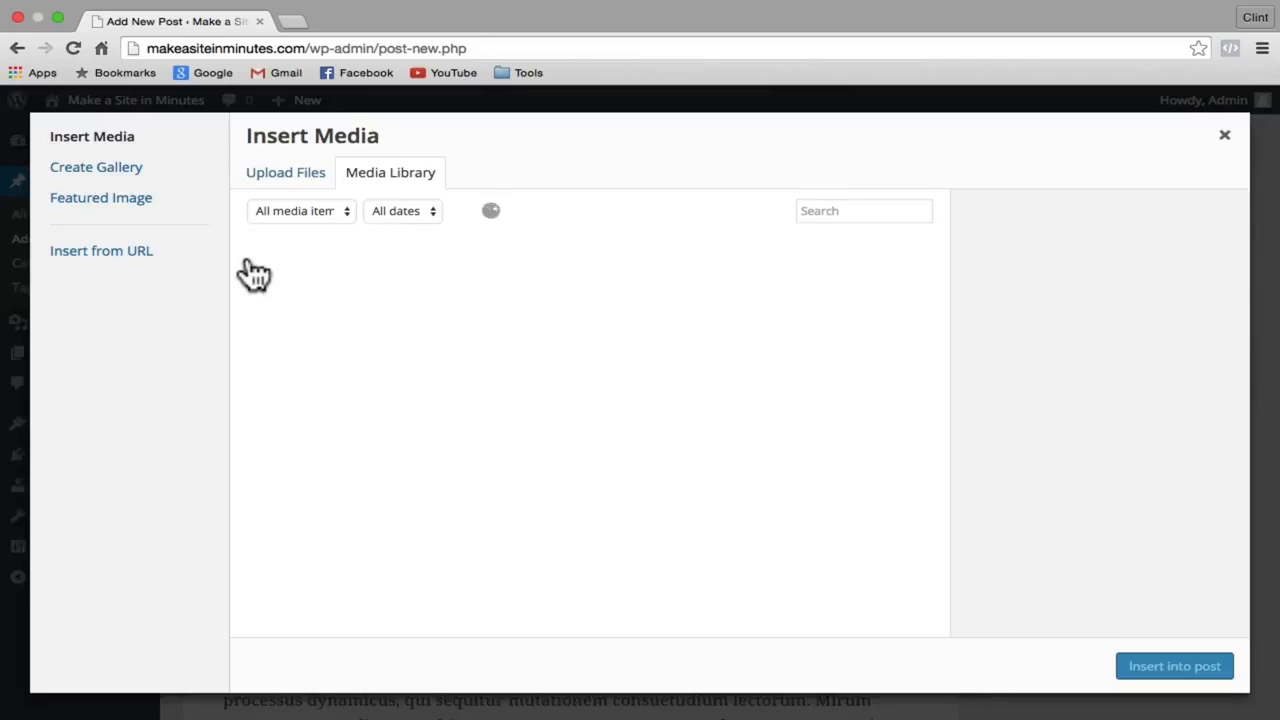
# Step: Upload 004_lorem.jpg and insert it at the start of My Second Post's body
pyautogui.click(293, 182)
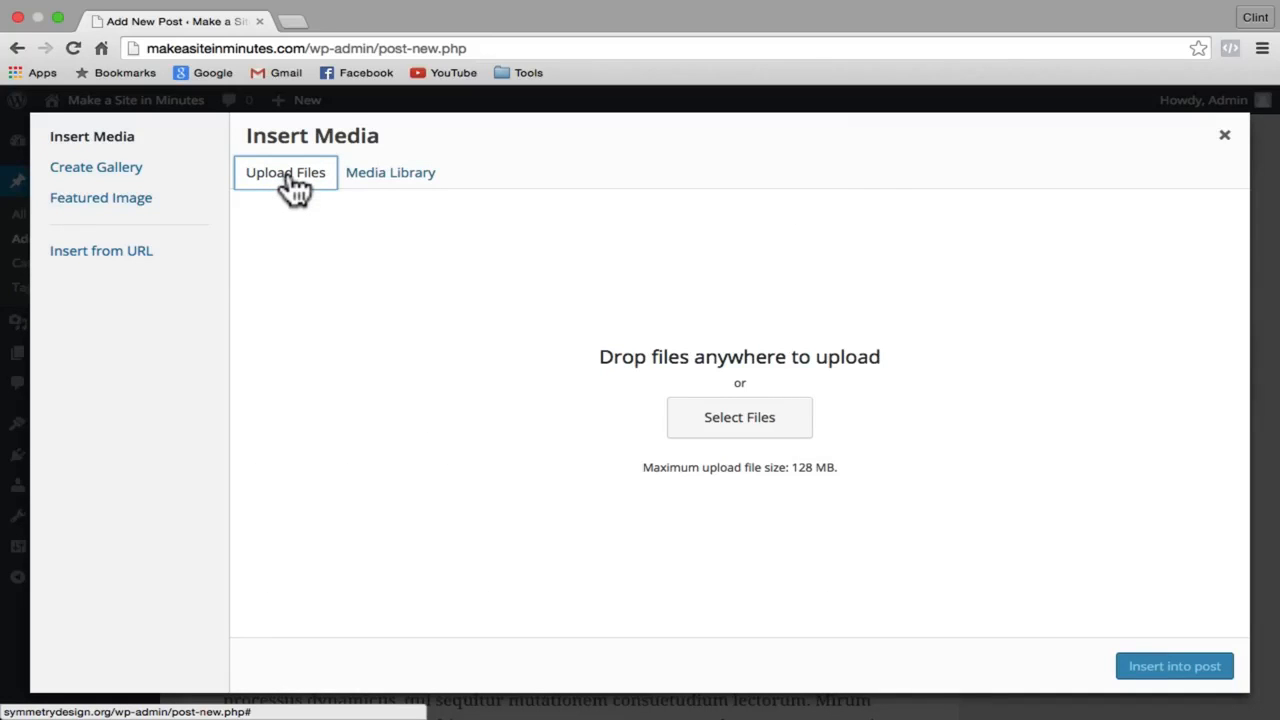
pyautogui.click(734, 420)
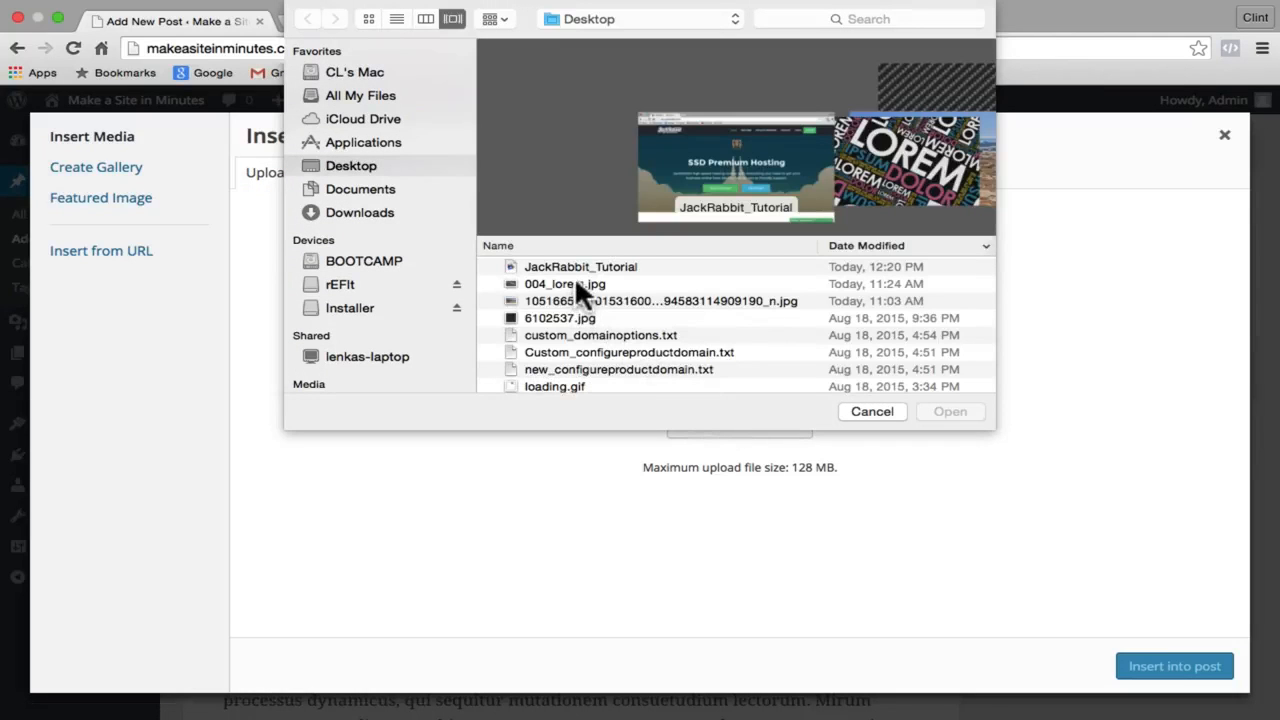
pyautogui.click(576, 283)
pyautogui.click(960, 412)
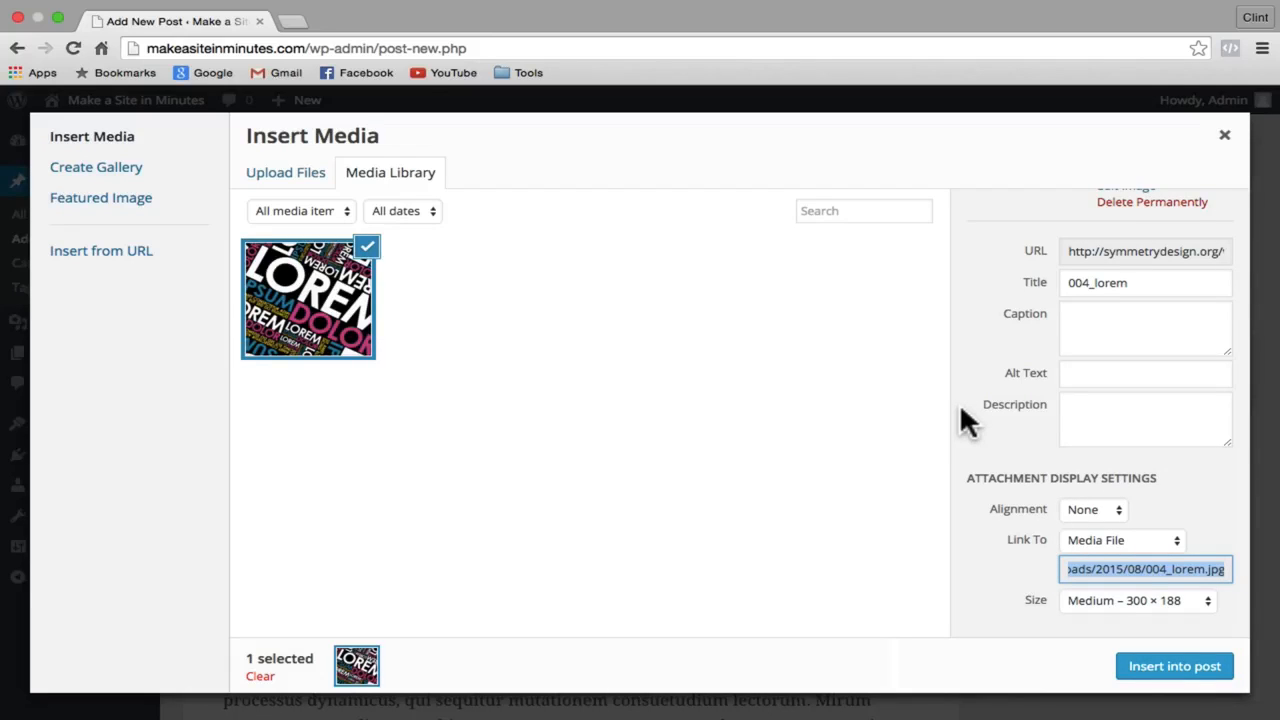
pyautogui.click(1182, 672)
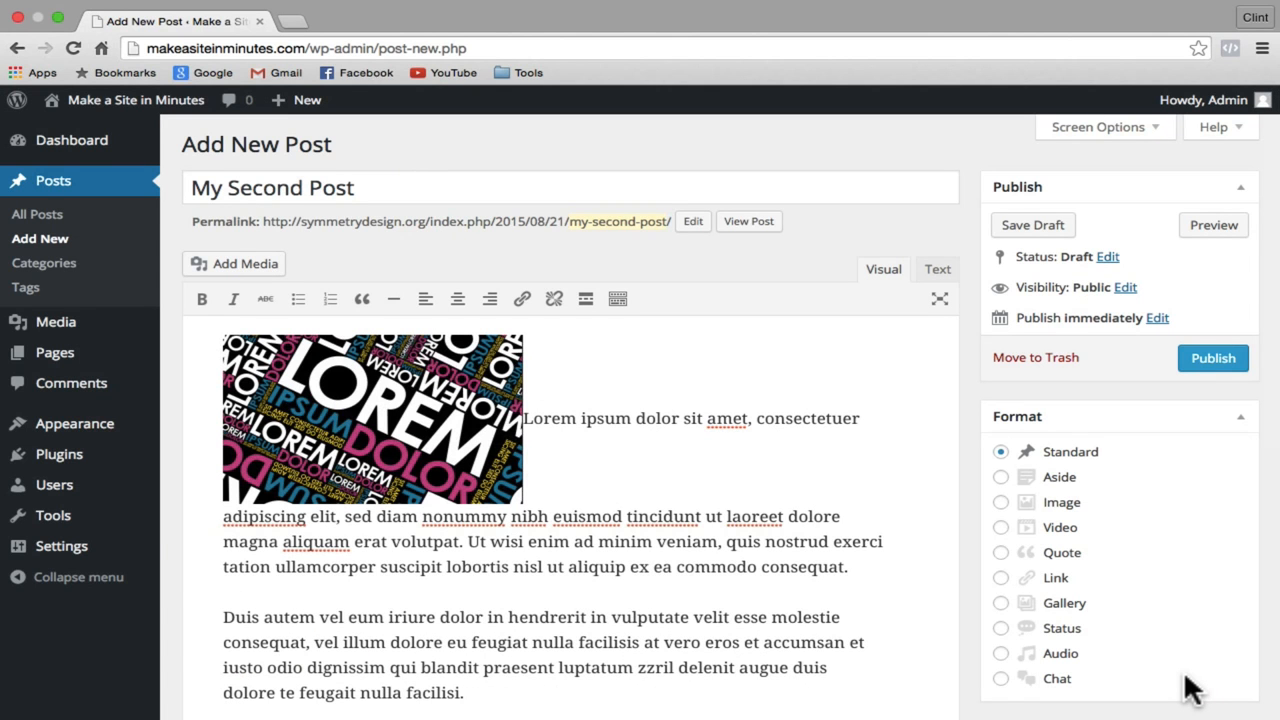
# Step: Right-align the LOREM image beside the opening paragraph and publish My Second Post
pyautogui.click(405, 438)
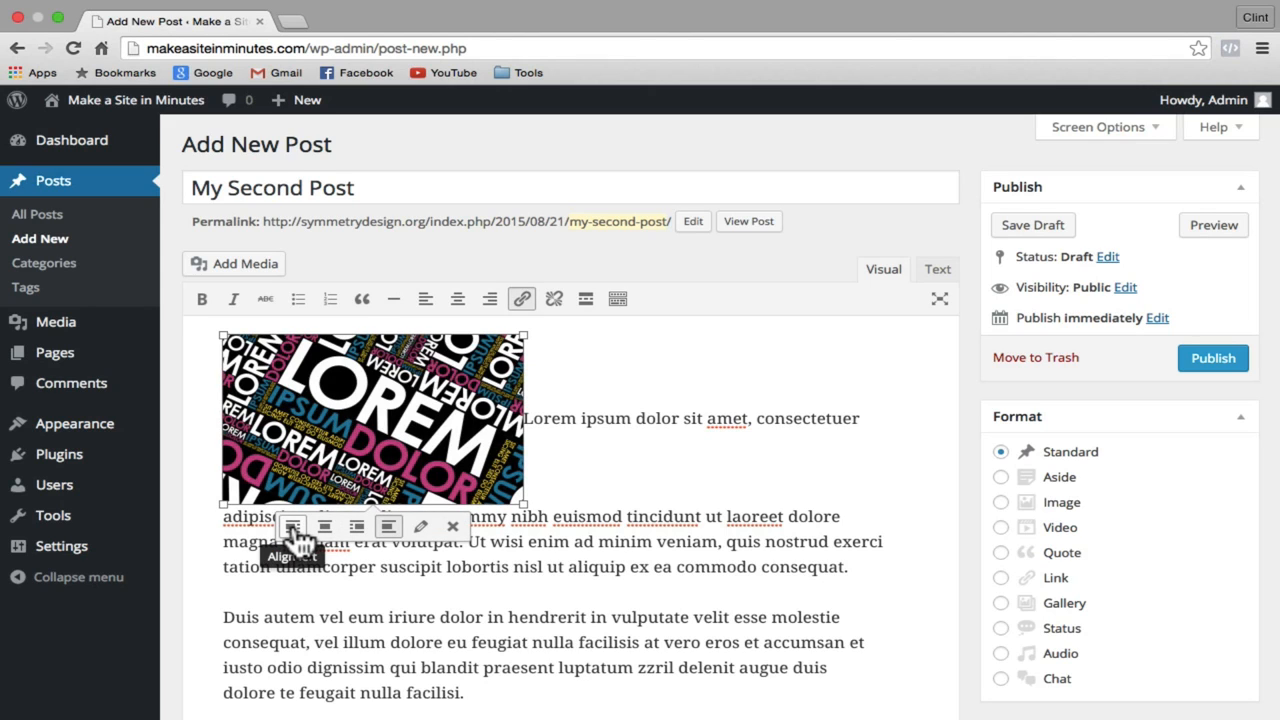
pyautogui.click(357, 527)
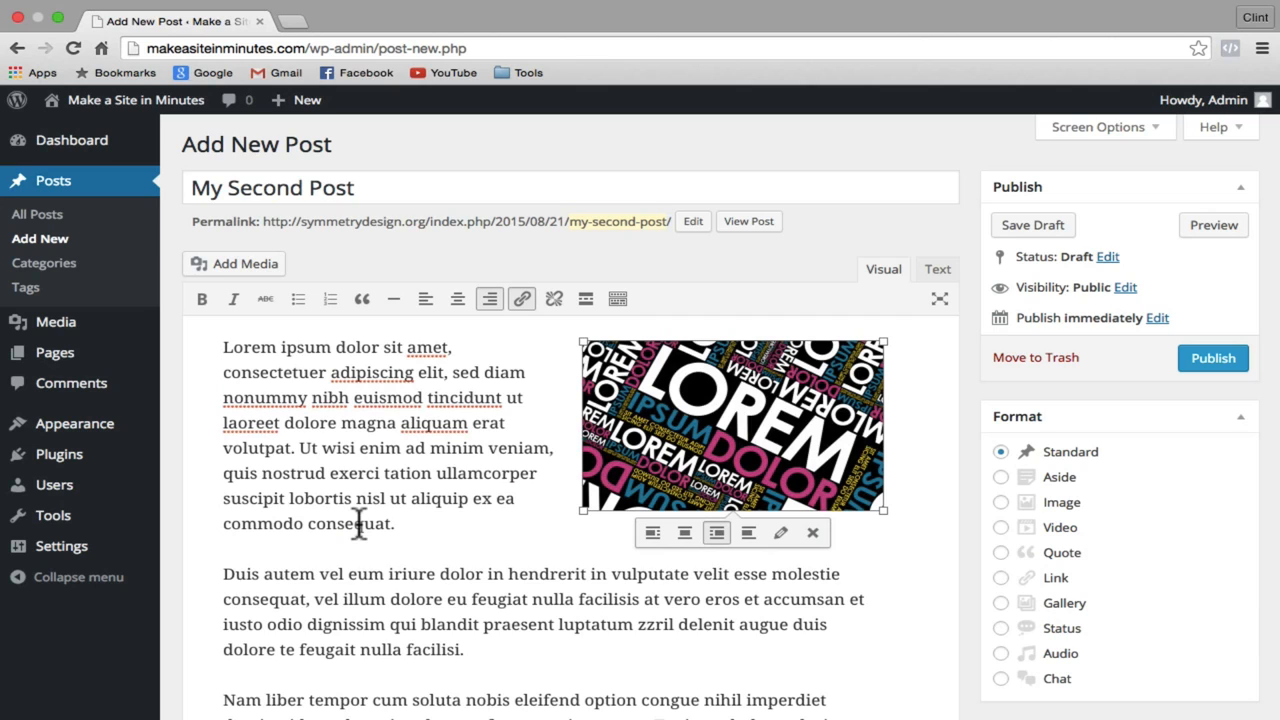
pyautogui.click(1222, 360)
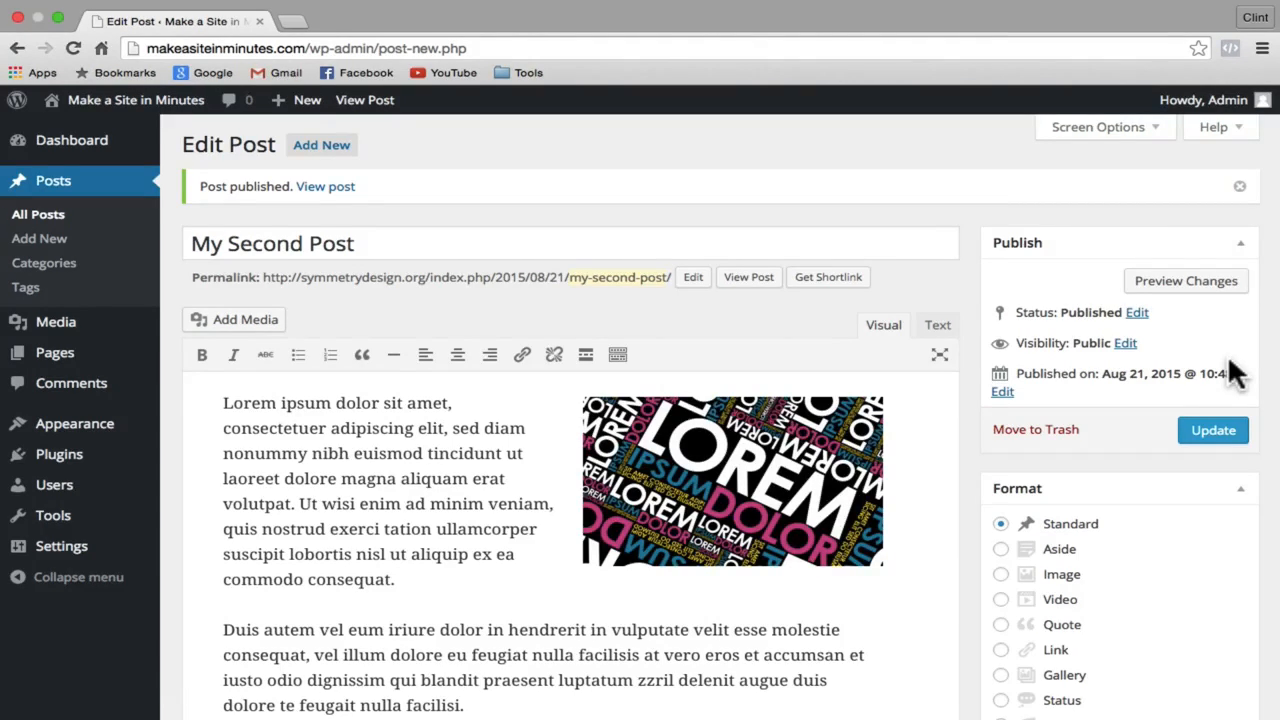
pyautogui.click(75, 366)
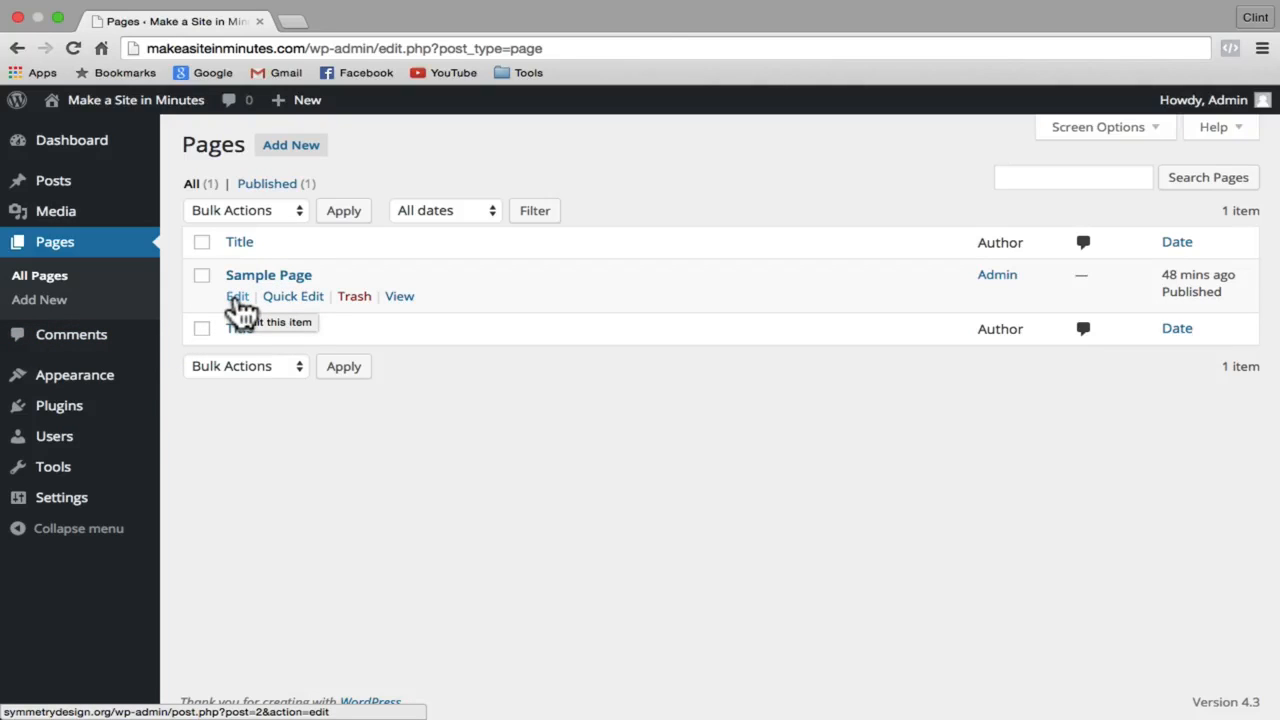
# Step: Retitle Sample Page to 'About Me' and update it
pyautogui.click(238, 298)
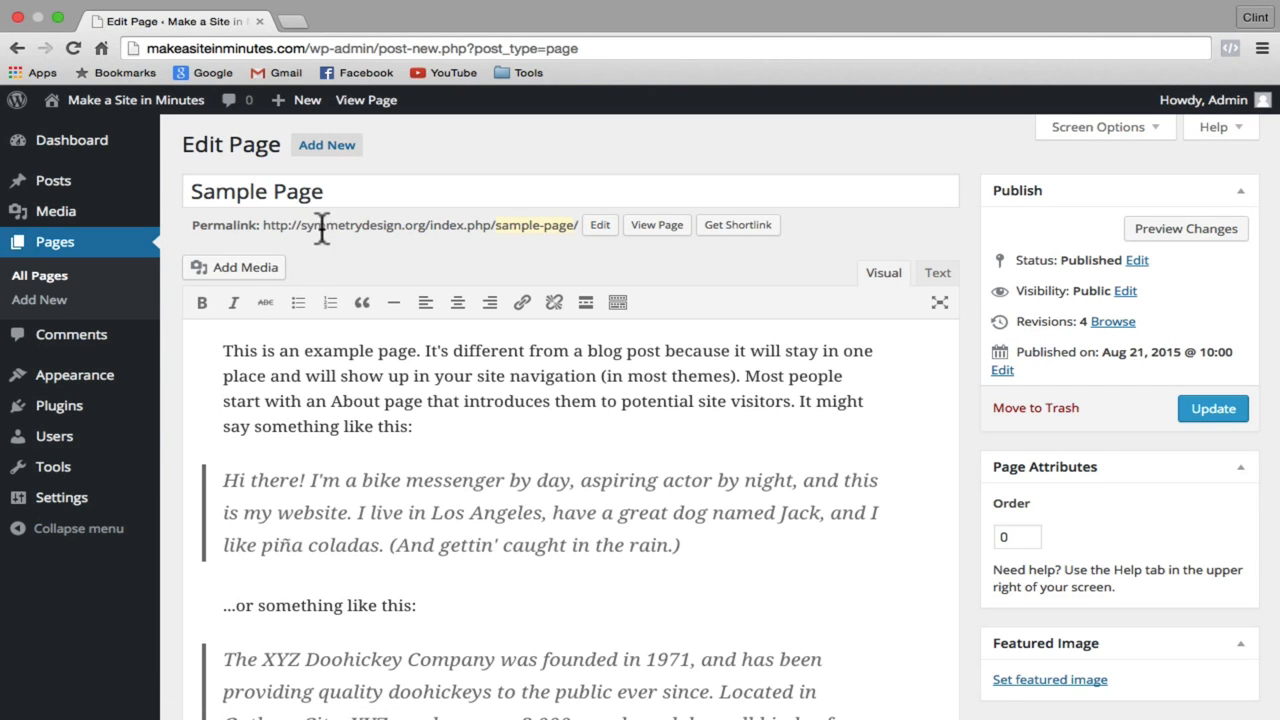
pyautogui.moveTo(354, 193); pyautogui.dragTo(190, 187)
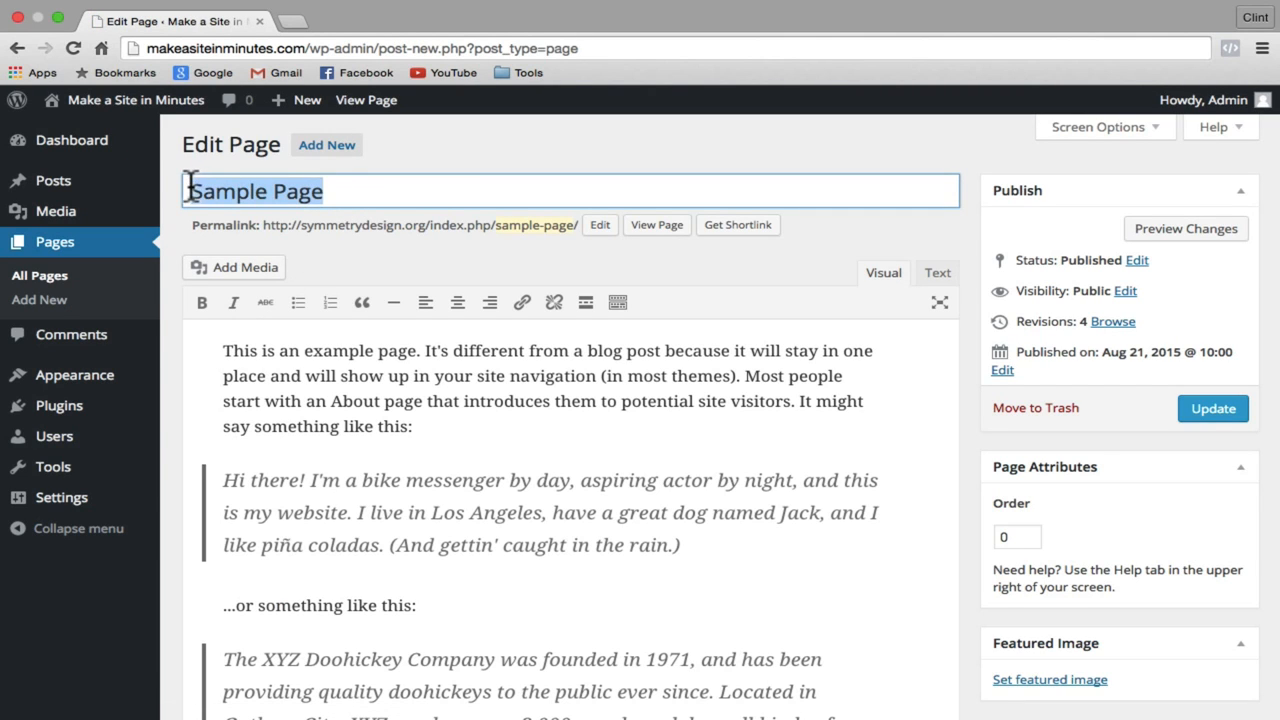
pyautogui.write('About Me')
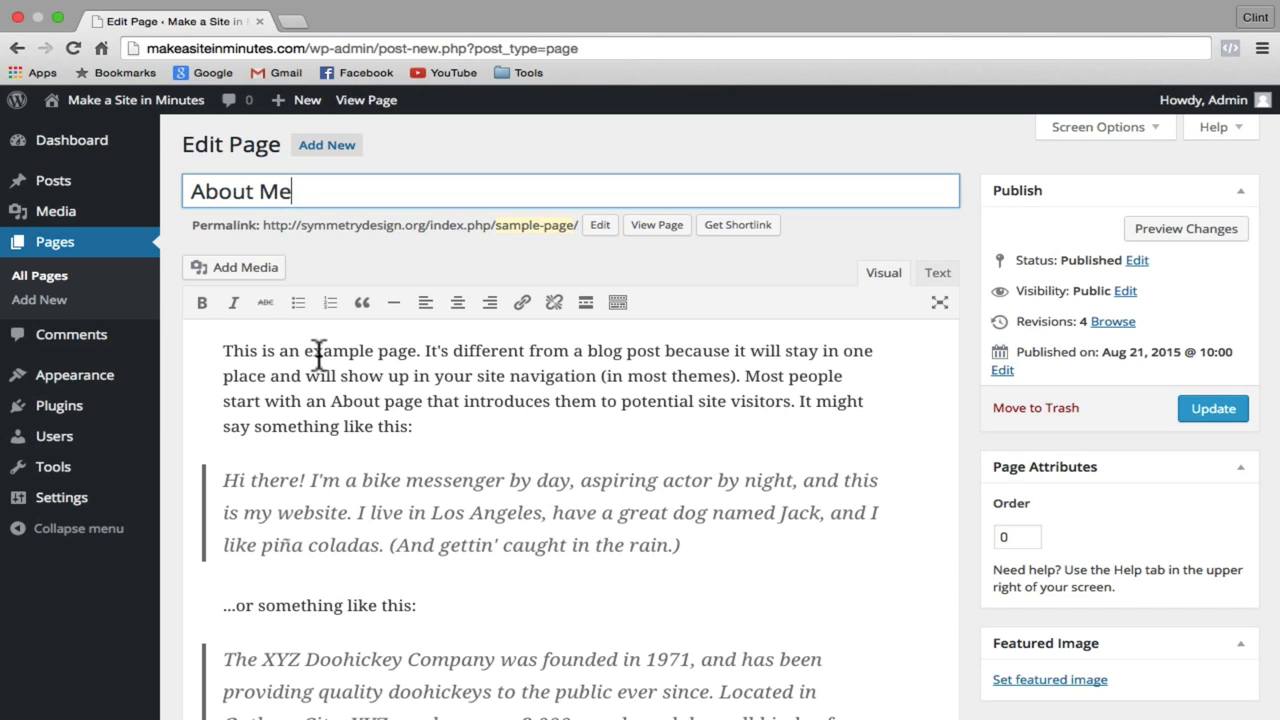
pyautogui.click(1228, 408)
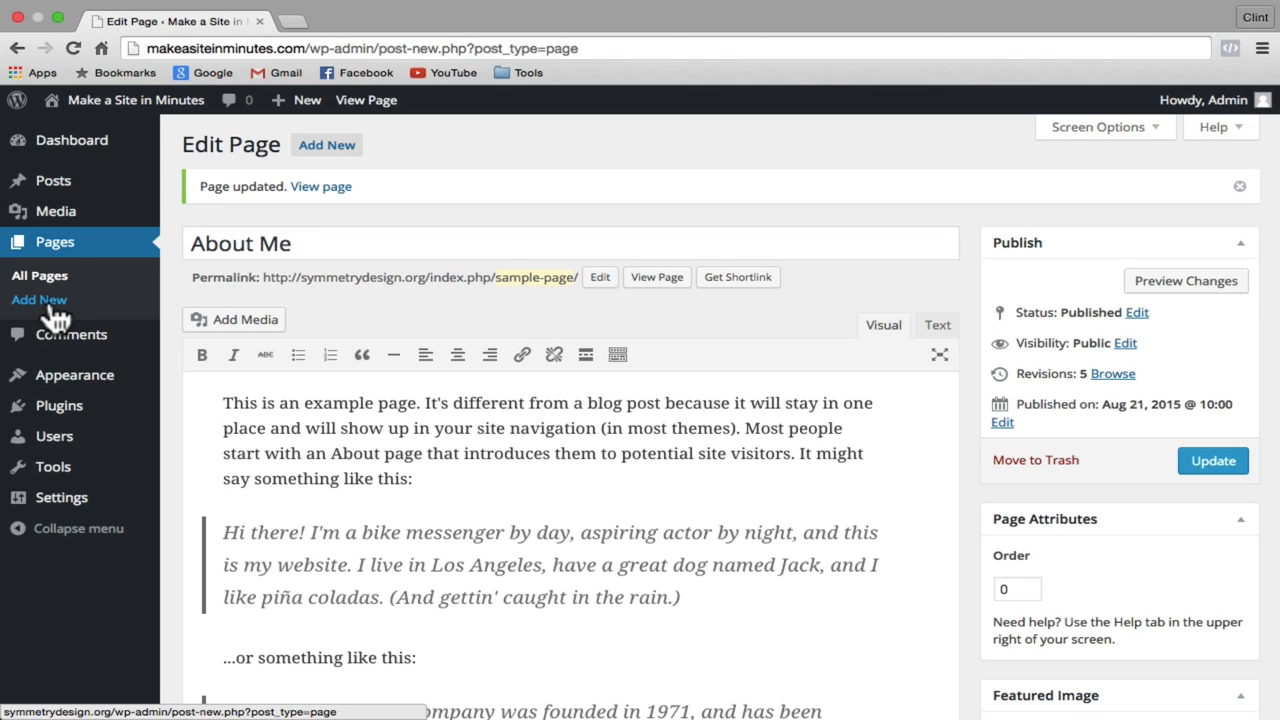
pyautogui.click(70, 255)
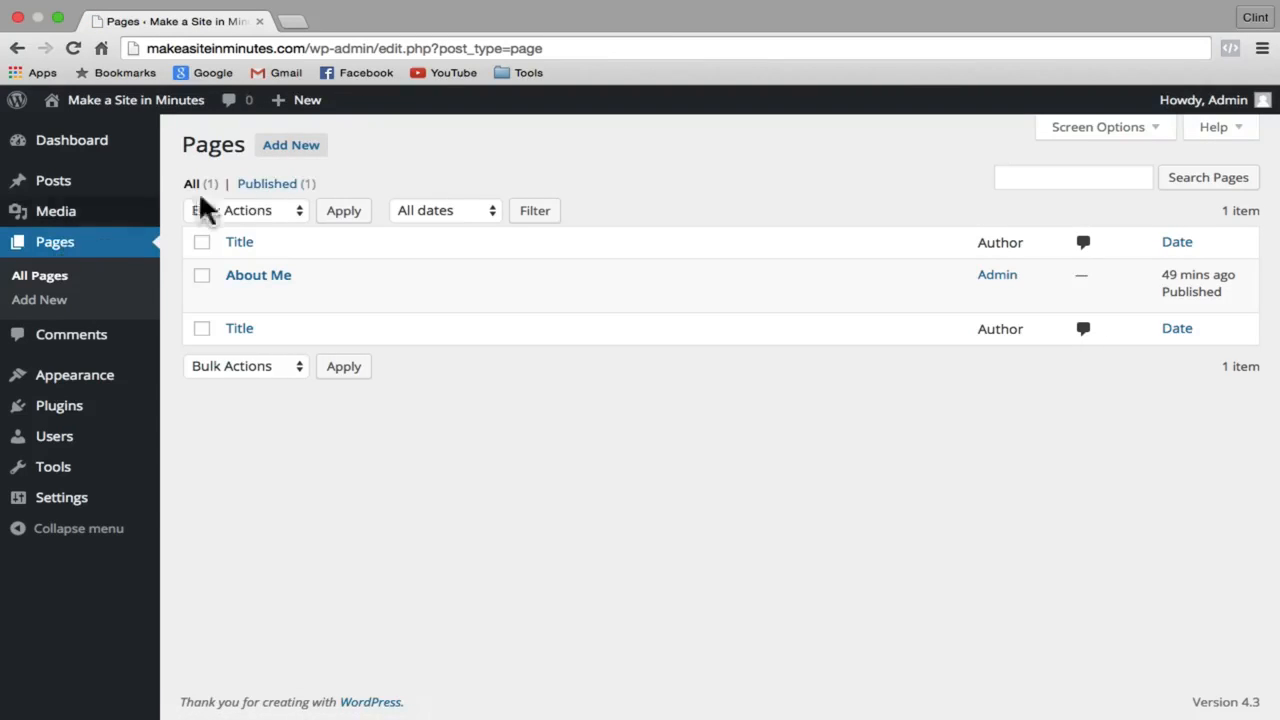
# Step: Publish a new 'Contact Me' page with a 'Contact Info' line and a phone number beneath
pyautogui.click(306, 158)
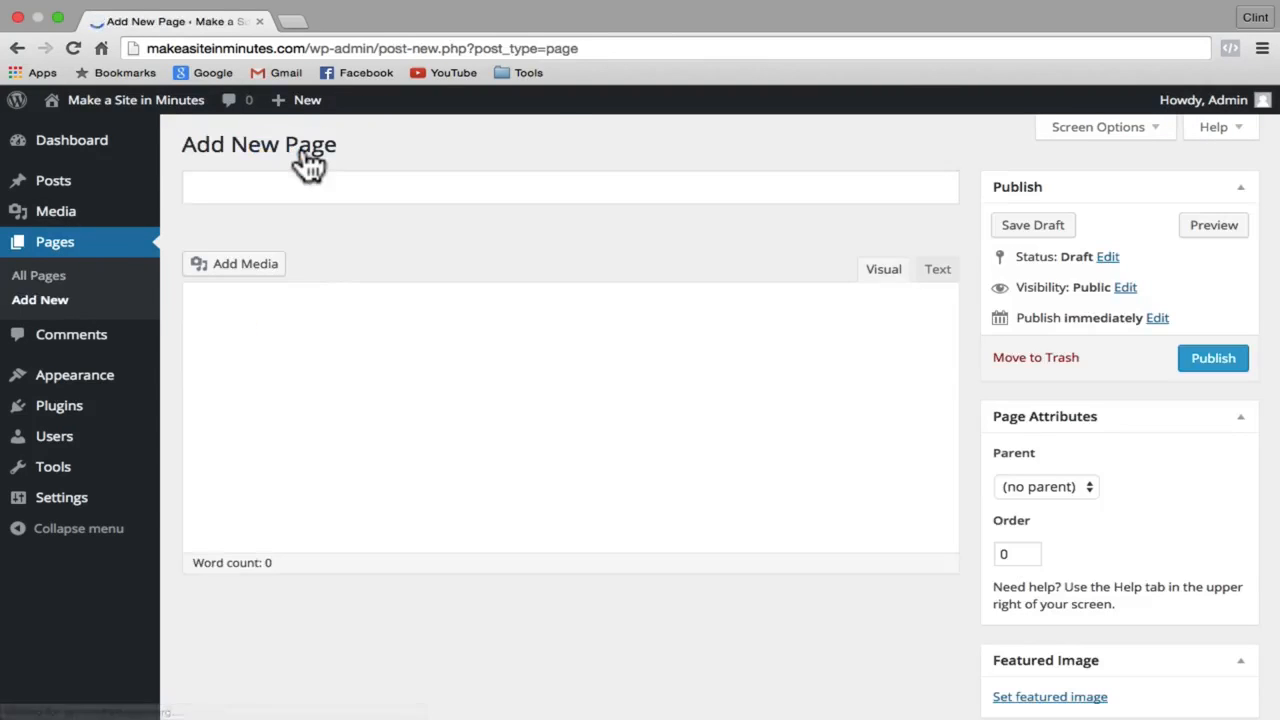
pyautogui.click(304, 187)
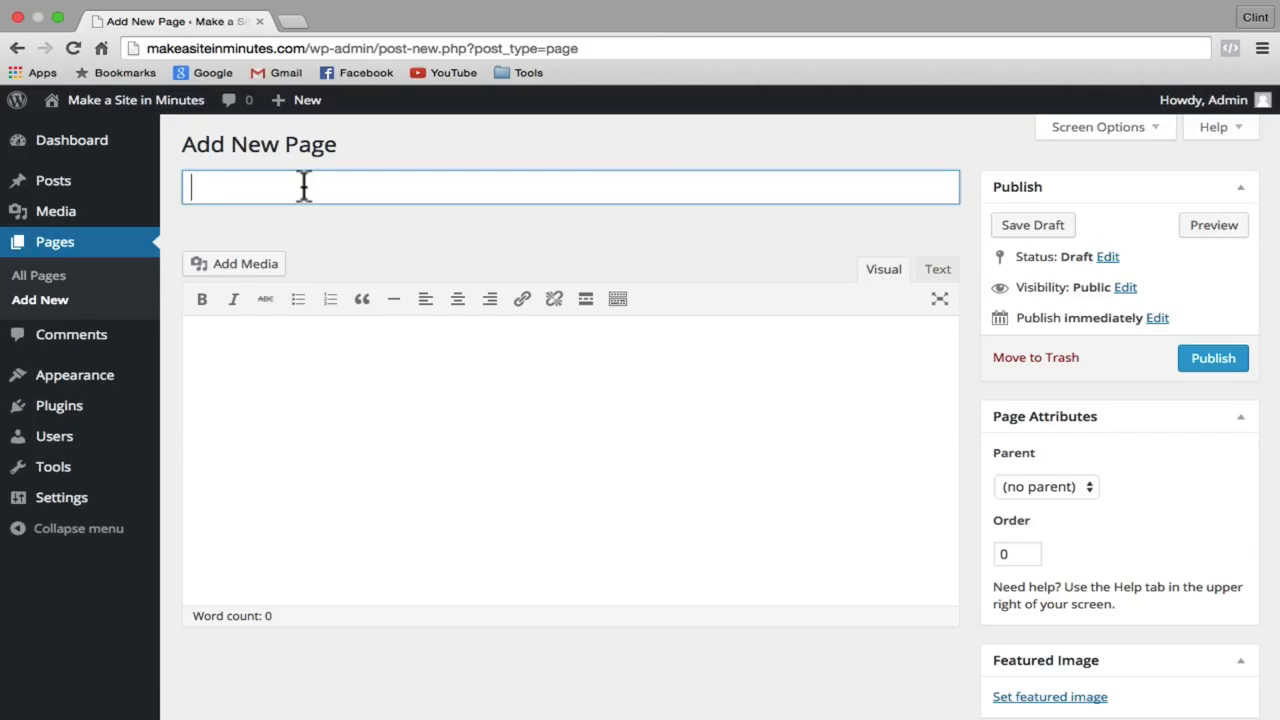
pyautogui.write('Contact Me')
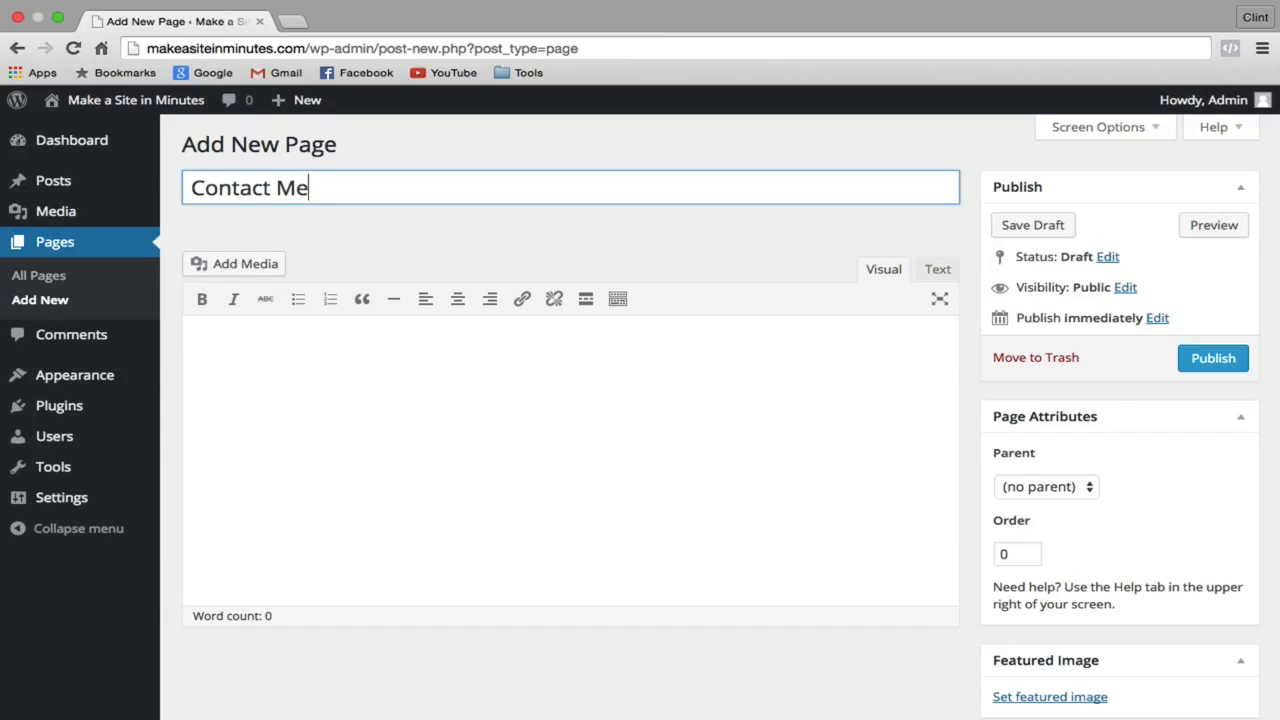
pyautogui.click(232, 381)
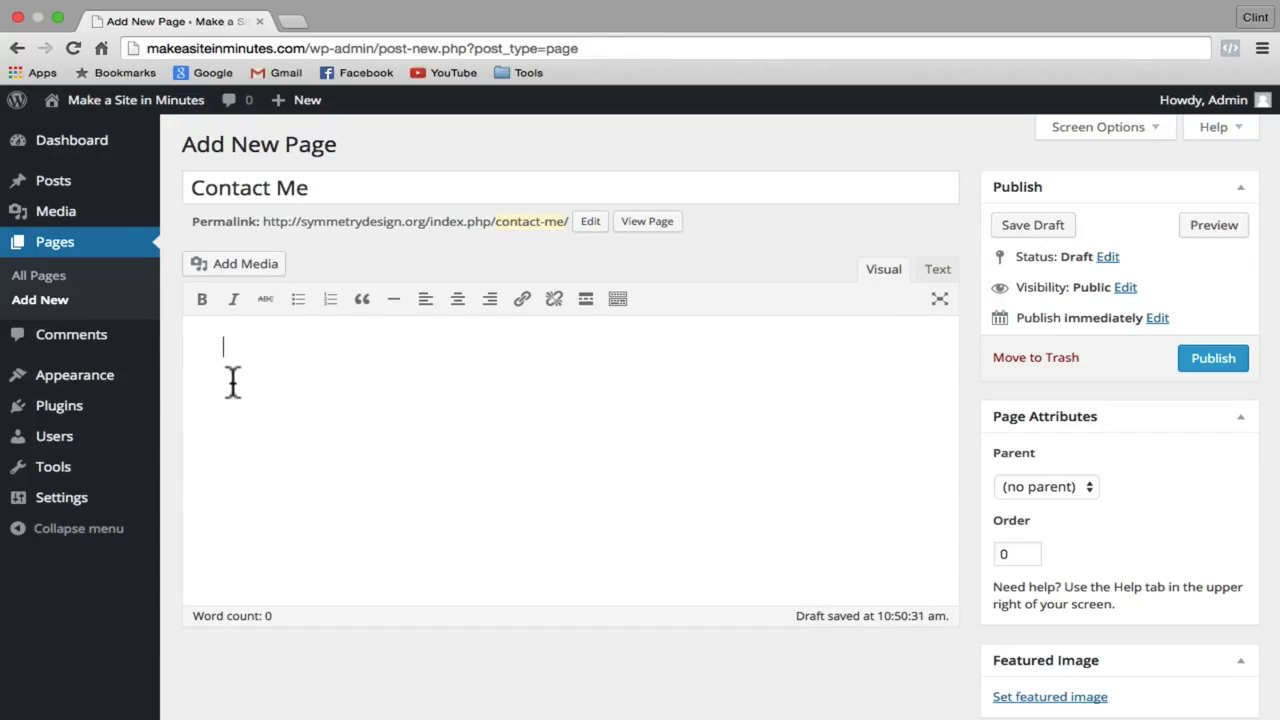
pyautogui.write('Contact Info')
pyautogui.press('Return')
pyautogui.write('(555)')
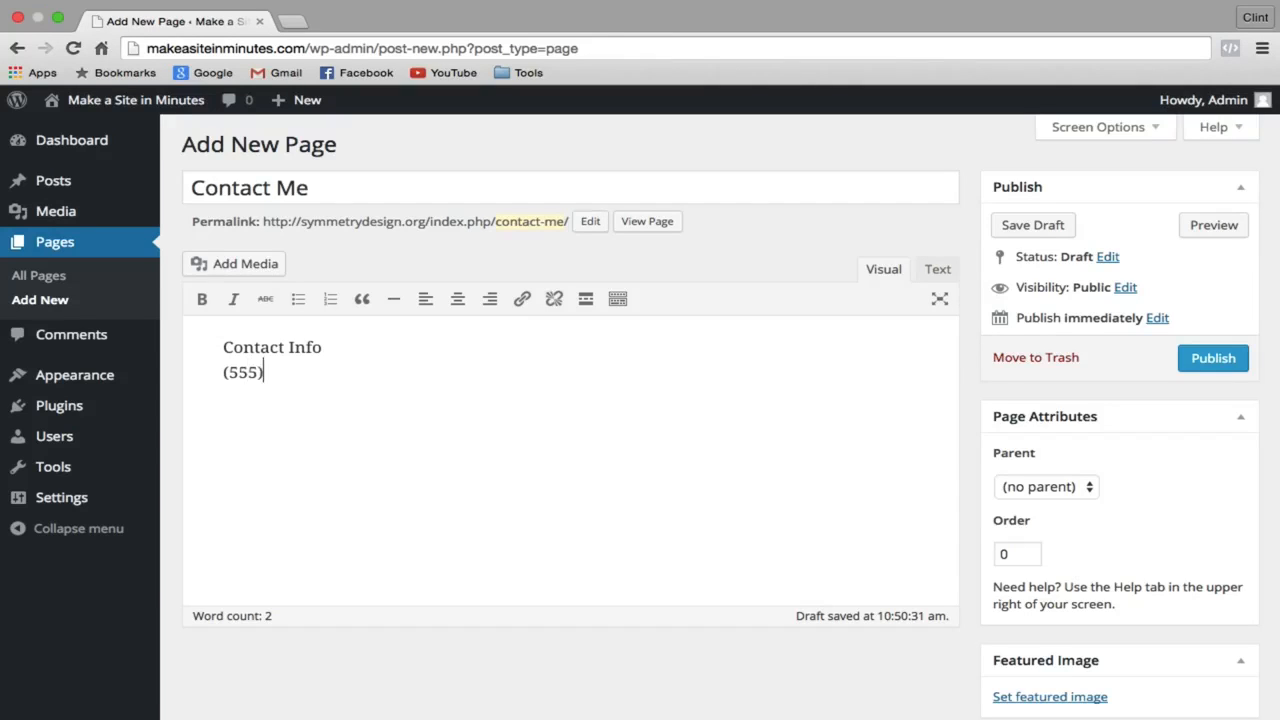
pyautogui.write(' 555-5555')
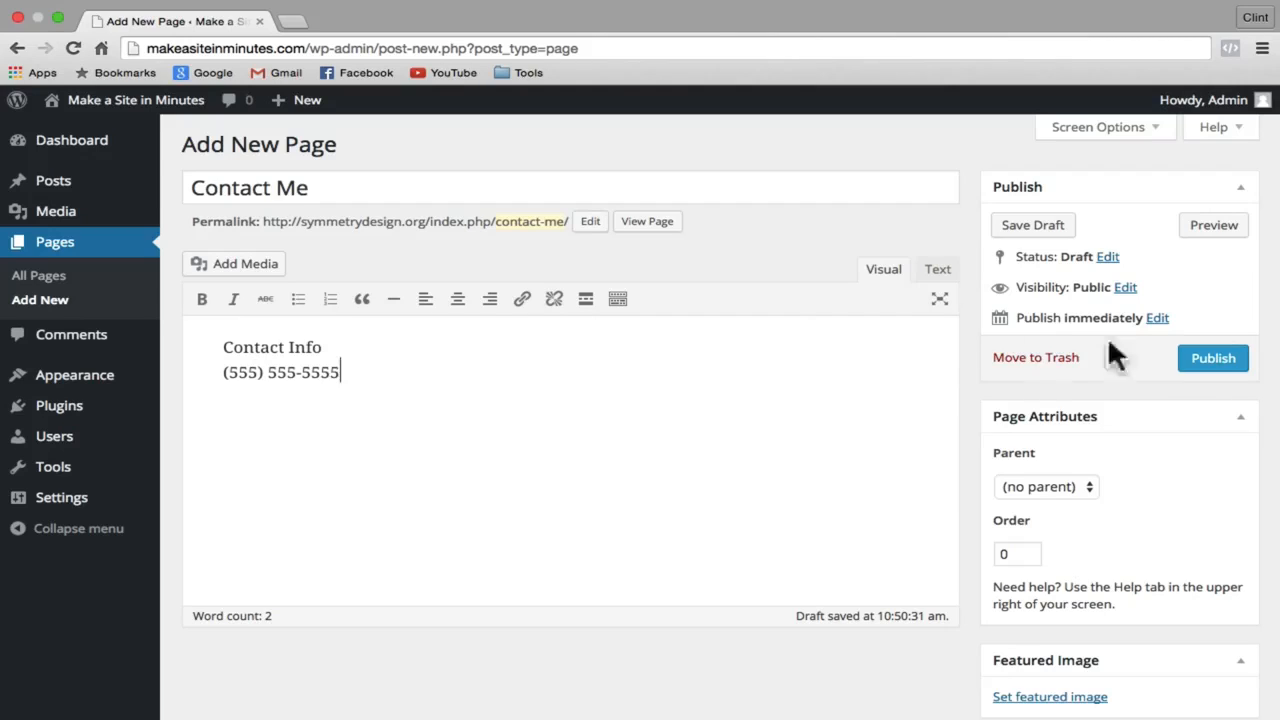
pyautogui.click(1220, 366)
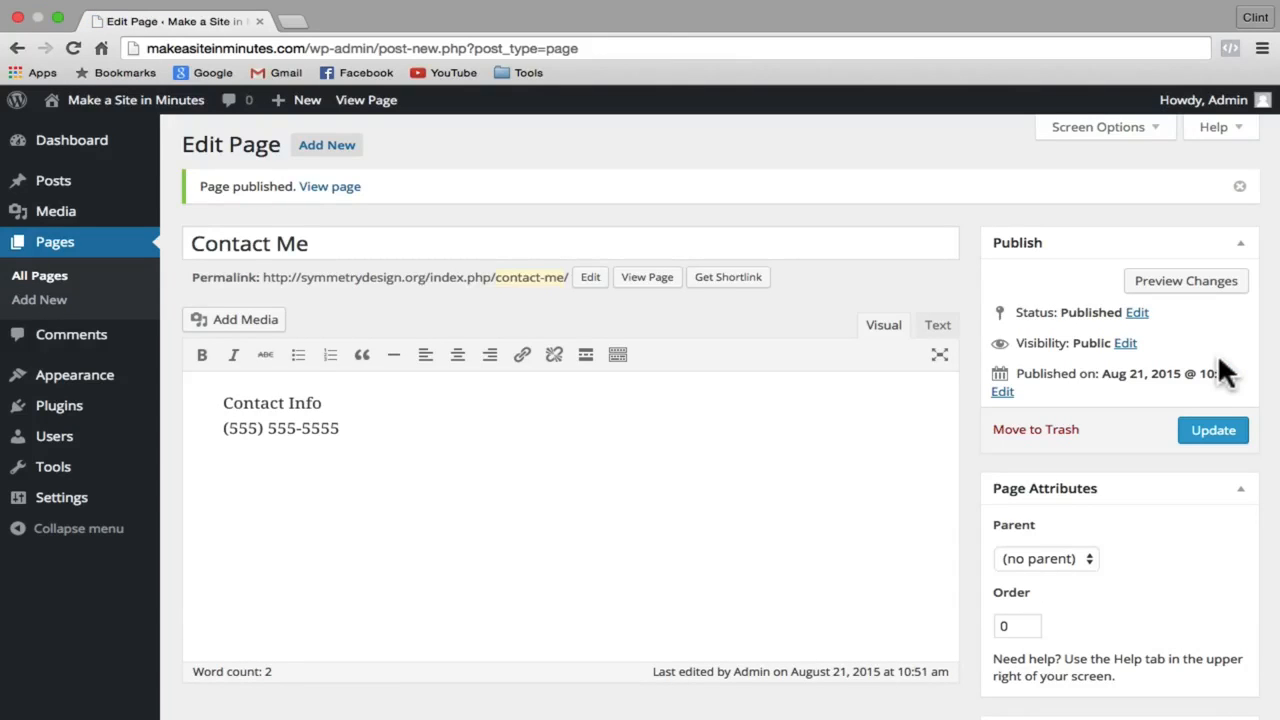
# Step: Remove Recent Posts, Recent Comments, Categories and Archives widgets from the sidebar Widget Area
pyautogui.moveTo(86, 380)
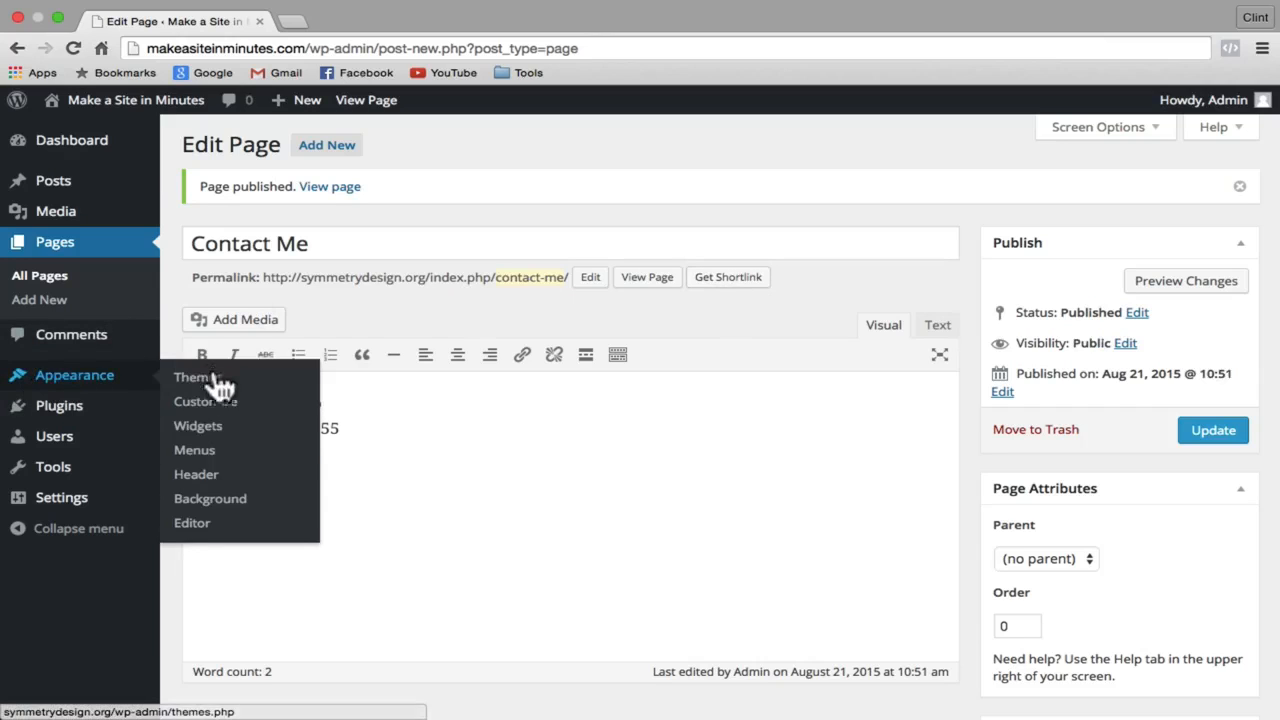
pyautogui.click(214, 436)
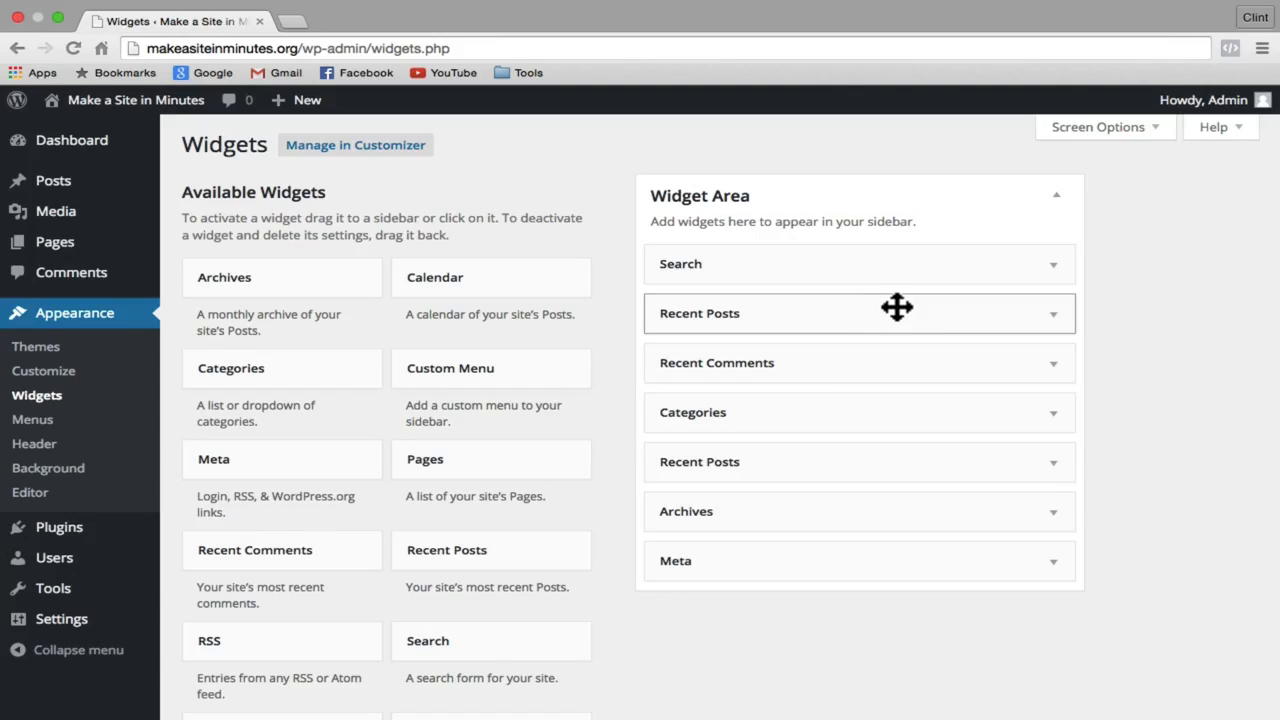
pyautogui.moveTo(897, 307); pyautogui.dragTo(423, 346)
pyautogui.moveTo(929, 314); pyautogui.dragTo(423, 343)
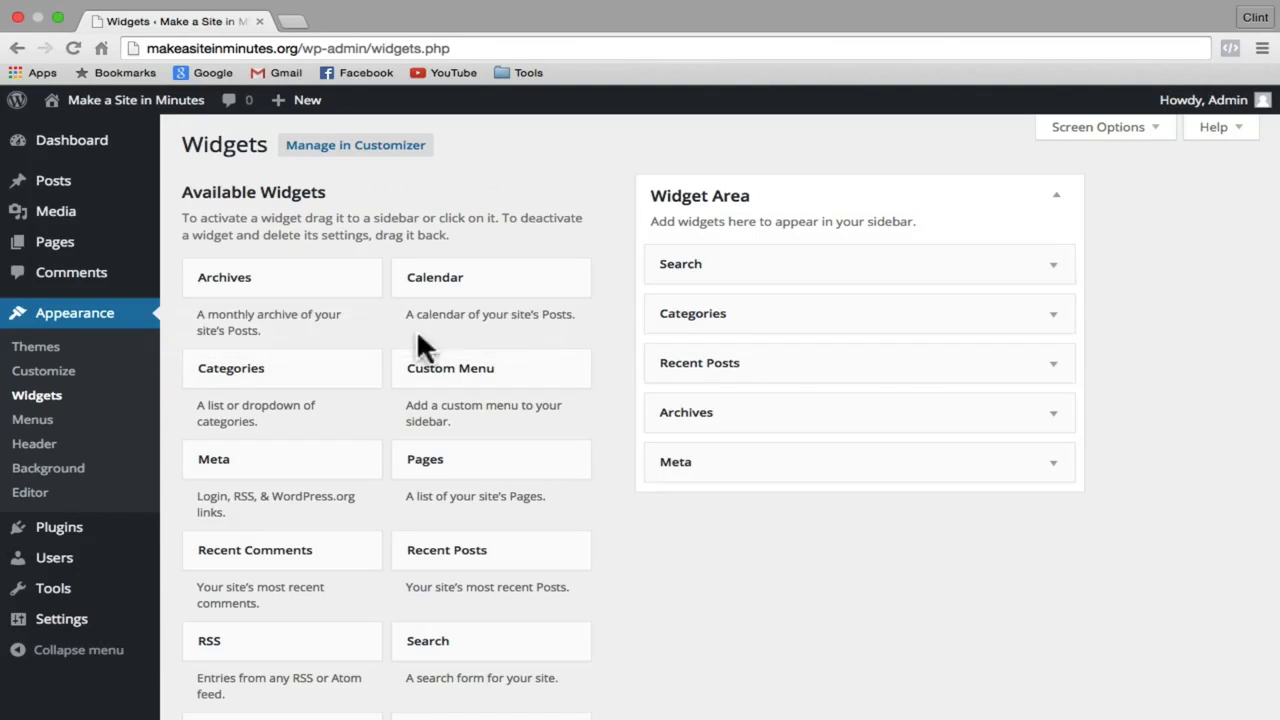
pyautogui.moveTo(800, 314); pyautogui.dragTo(363, 346)
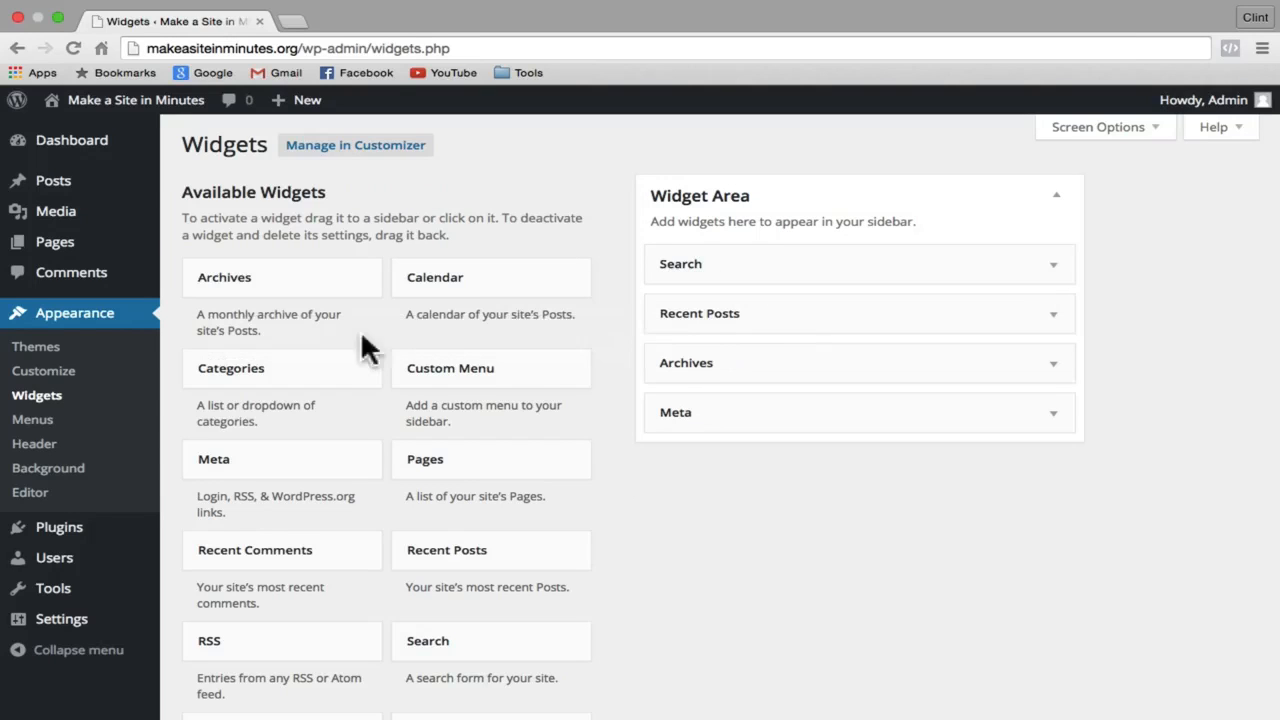
pyautogui.moveTo(772, 330); pyautogui.dragTo(423, 346)
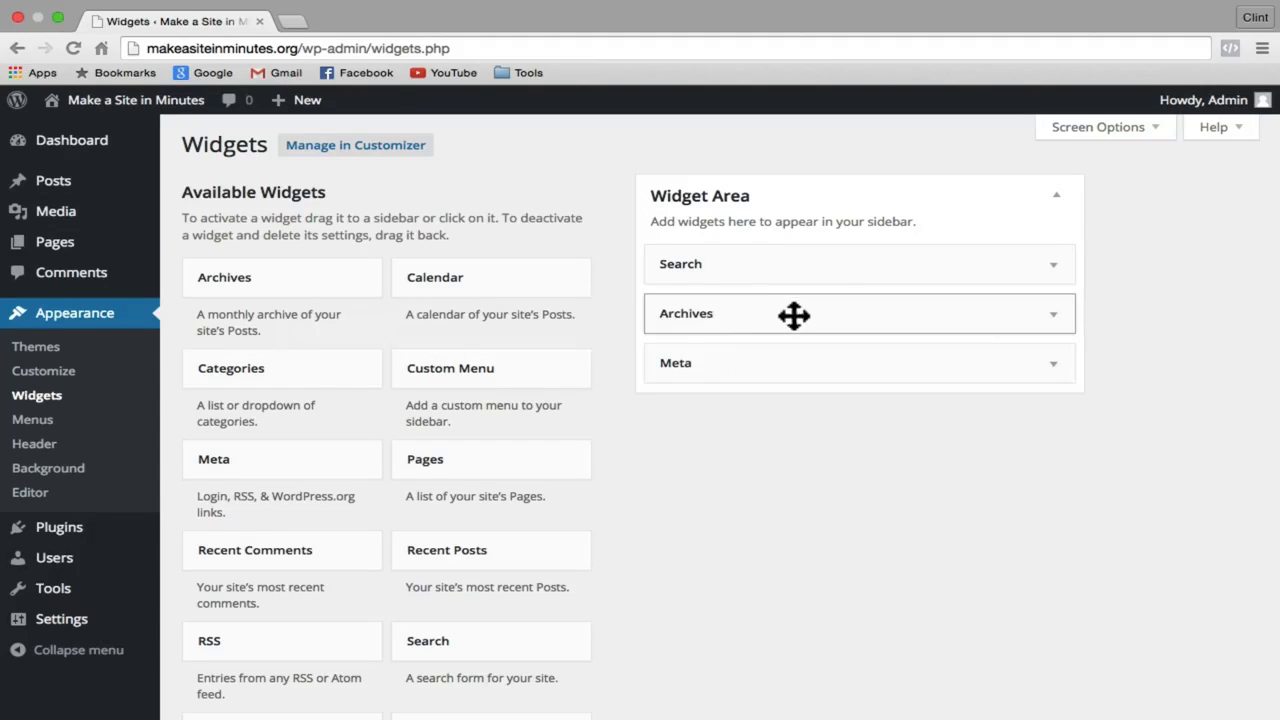
pyautogui.moveTo(794, 314); pyautogui.dragTo(405, 378)
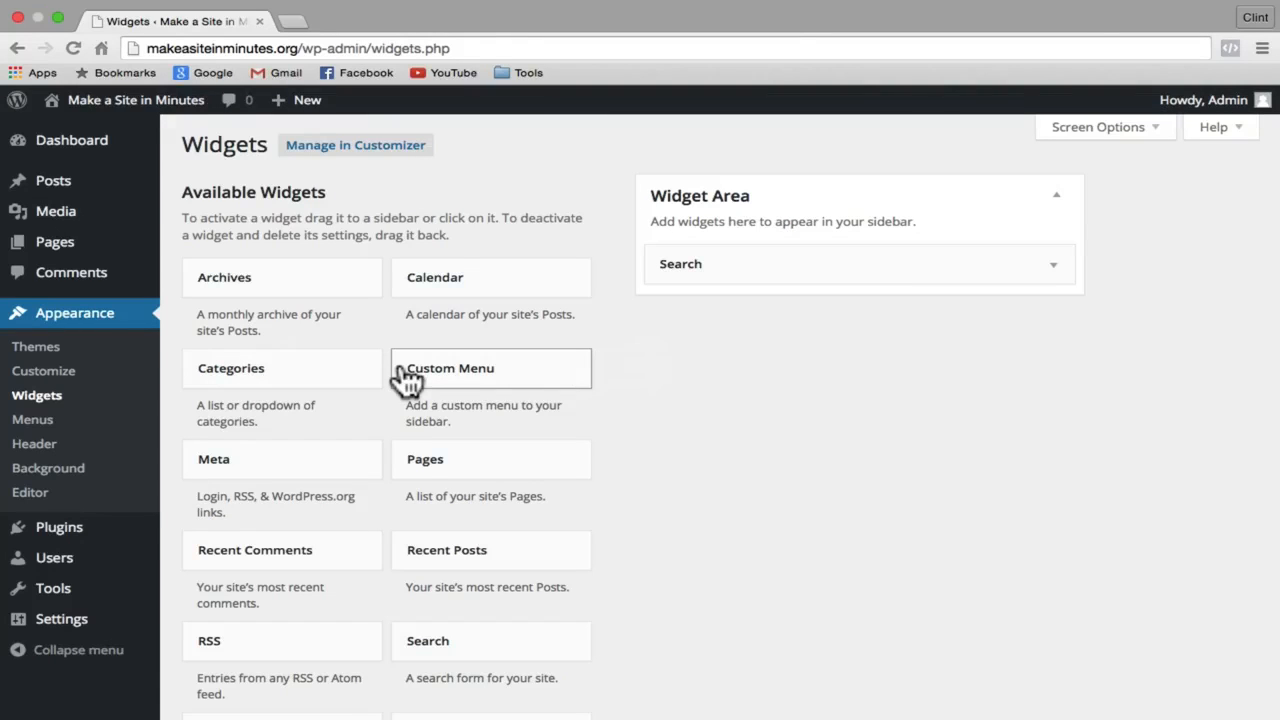
# Step: Add Pages, Categories, Recent Posts and Calendar widgets to the sidebar, collapsing each one
pyautogui.scroll(-2, 618, 330)
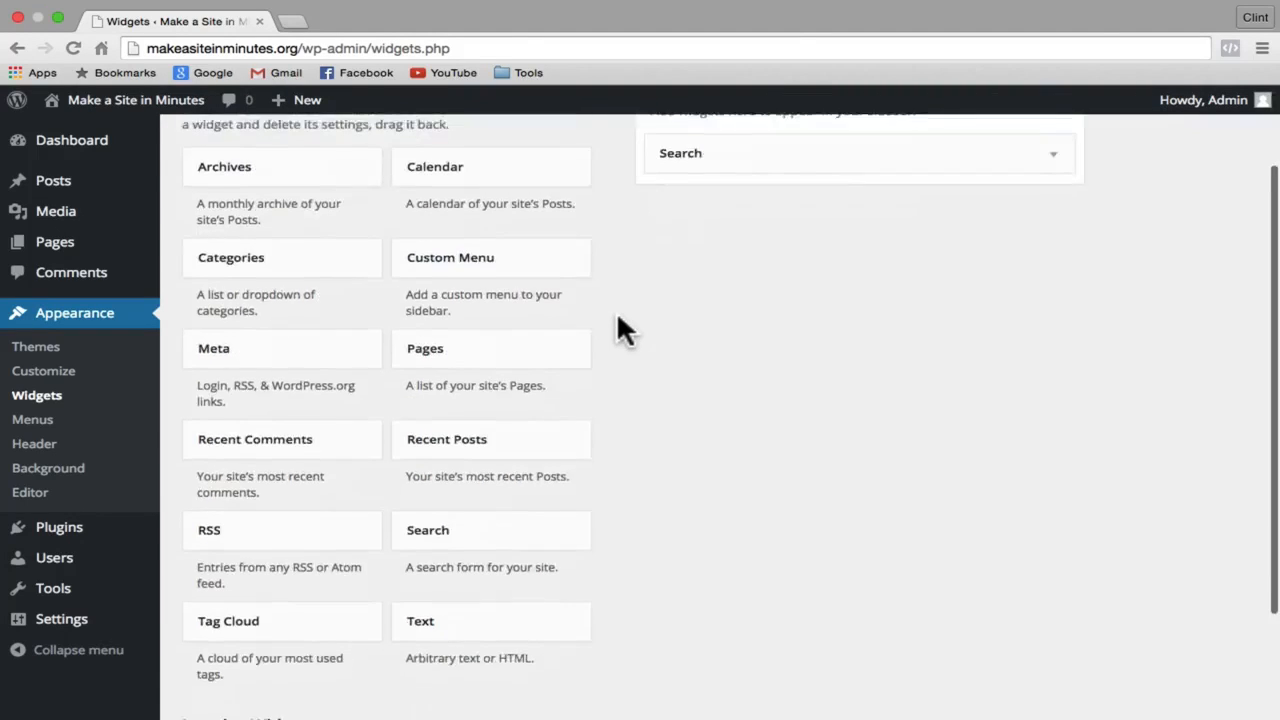
pyautogui.scroll(2, 618, 330)
pyautogui.moveTo(466, 460); pyautogui.dragTo(711, 314)
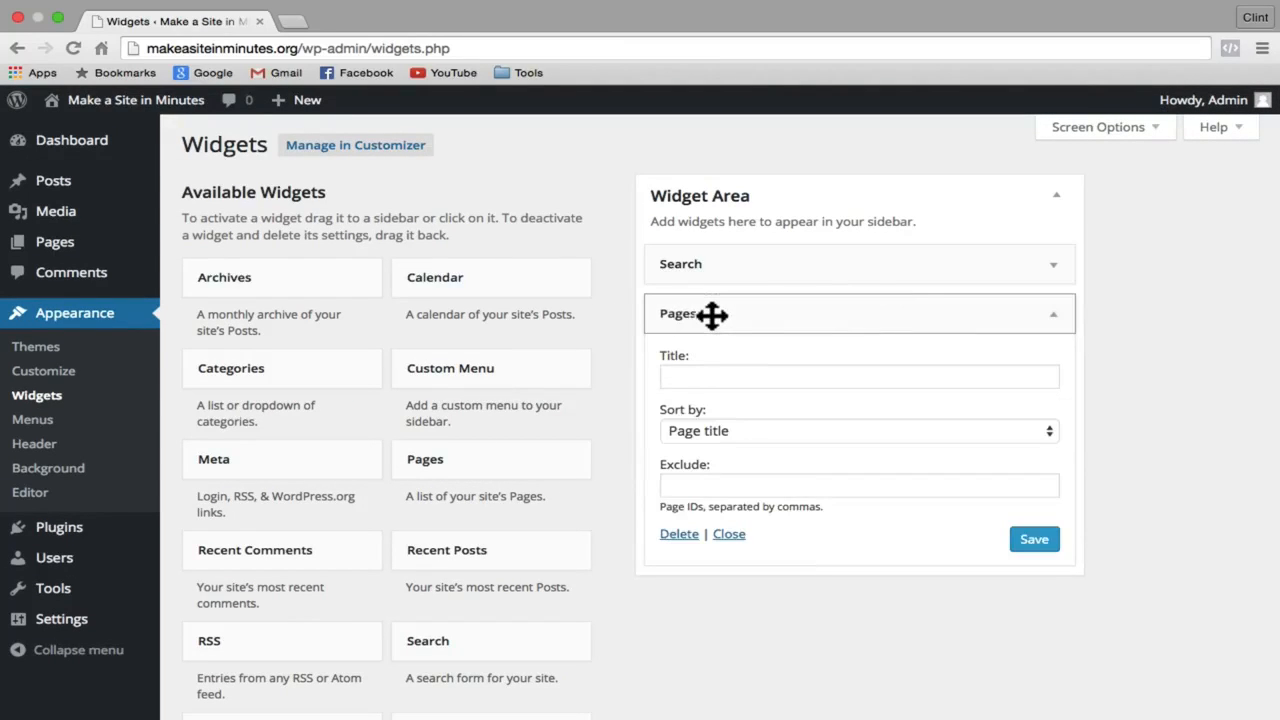
pyautogui.click(1051, 316)
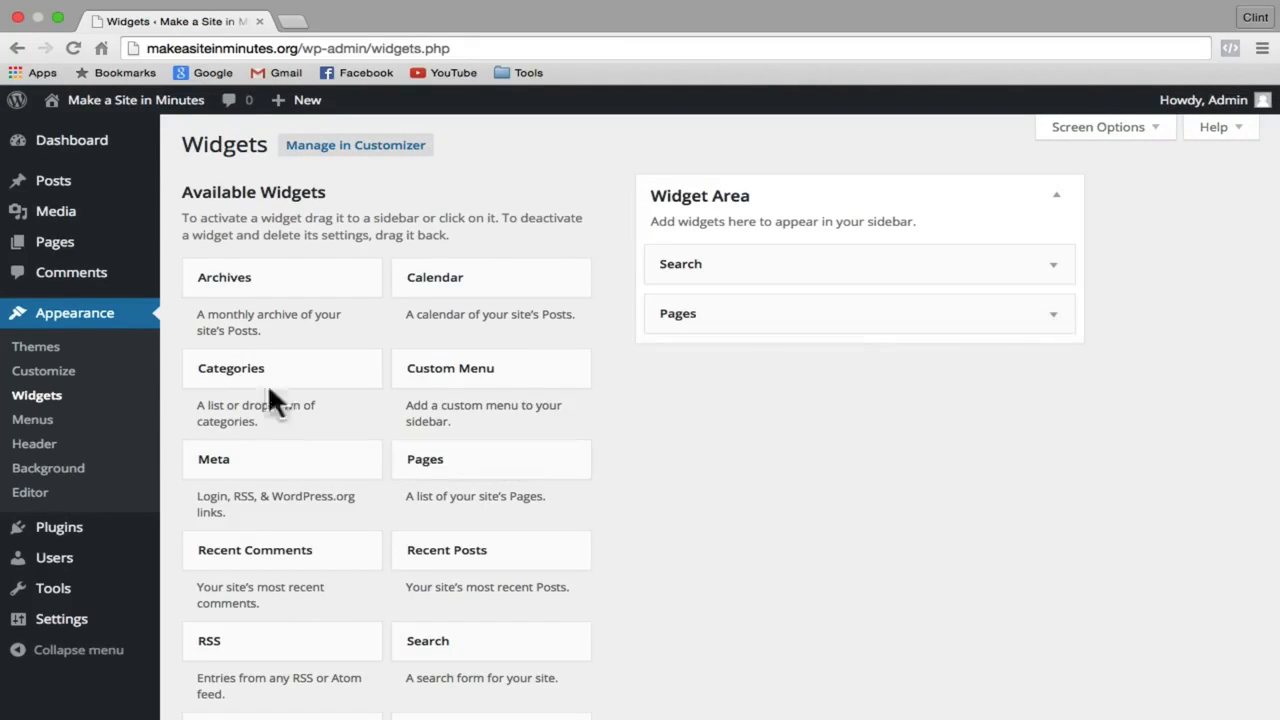
pyautogui.moveTo(236, 388); pyautogui.dragTo(689, 368)
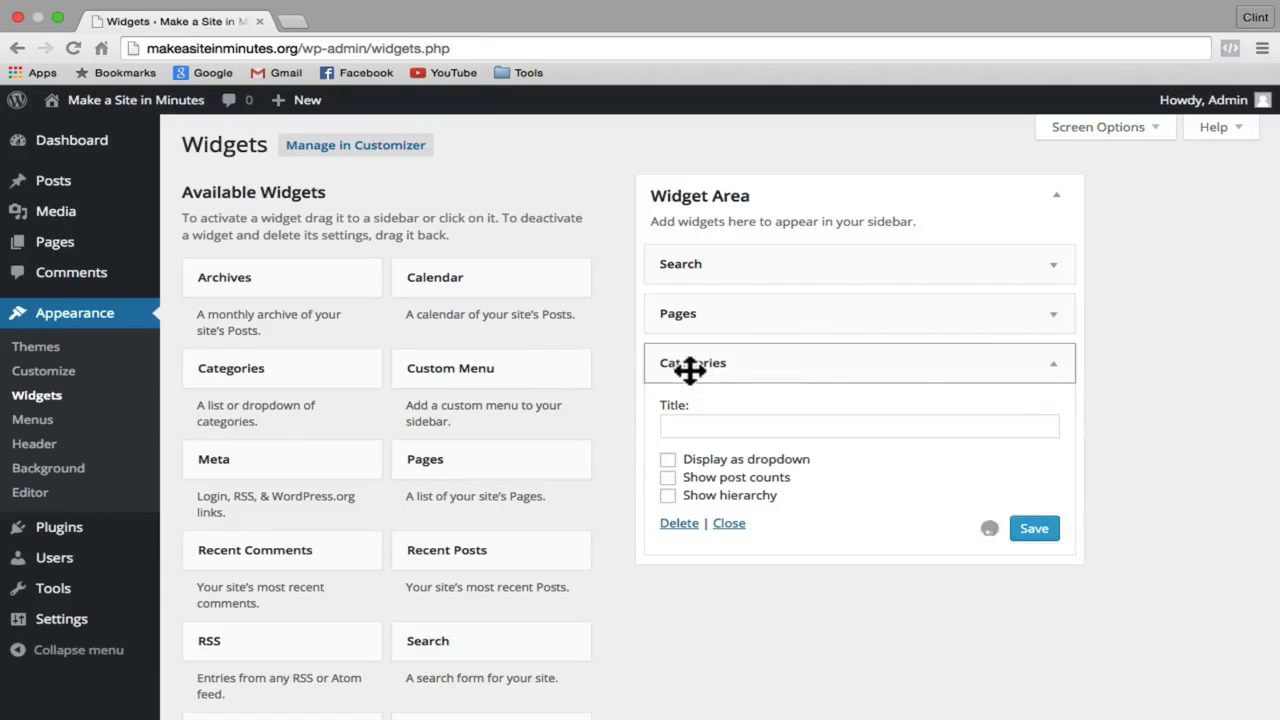
pyautogui.click(1052, 364)
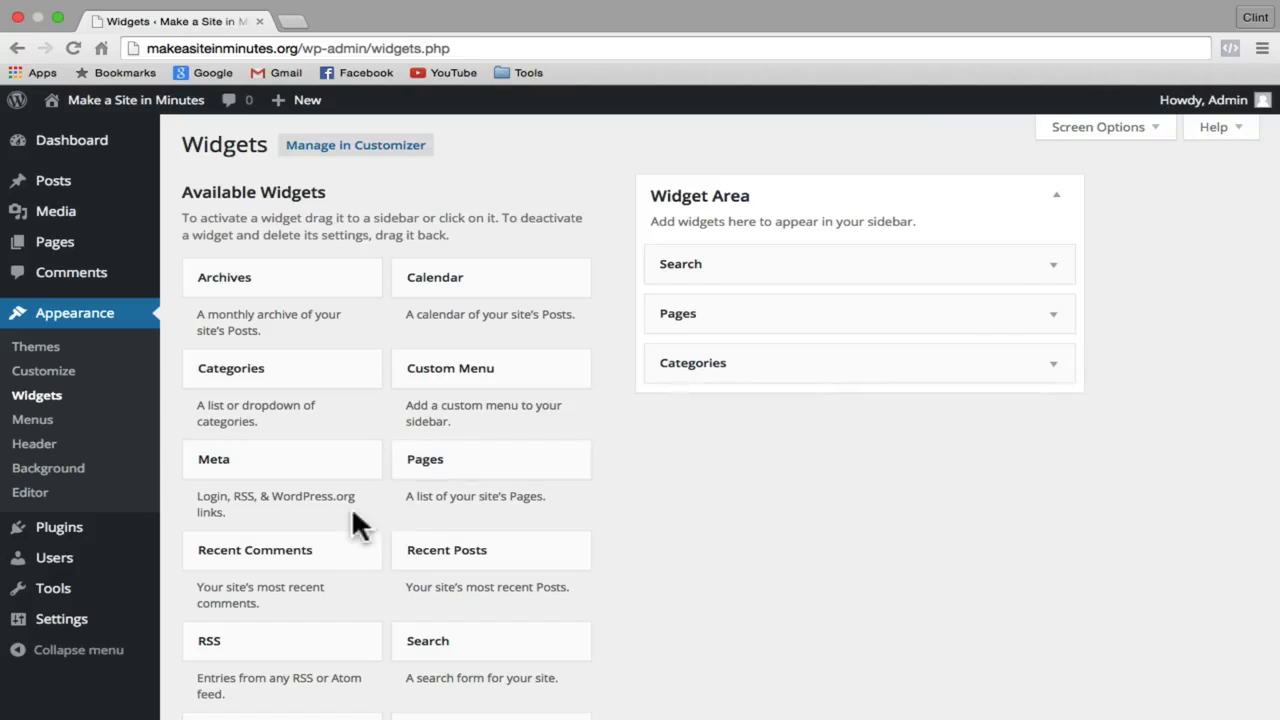
pyautogui.moveTo(426, 558); pyautogui.dragTo(697, 420)
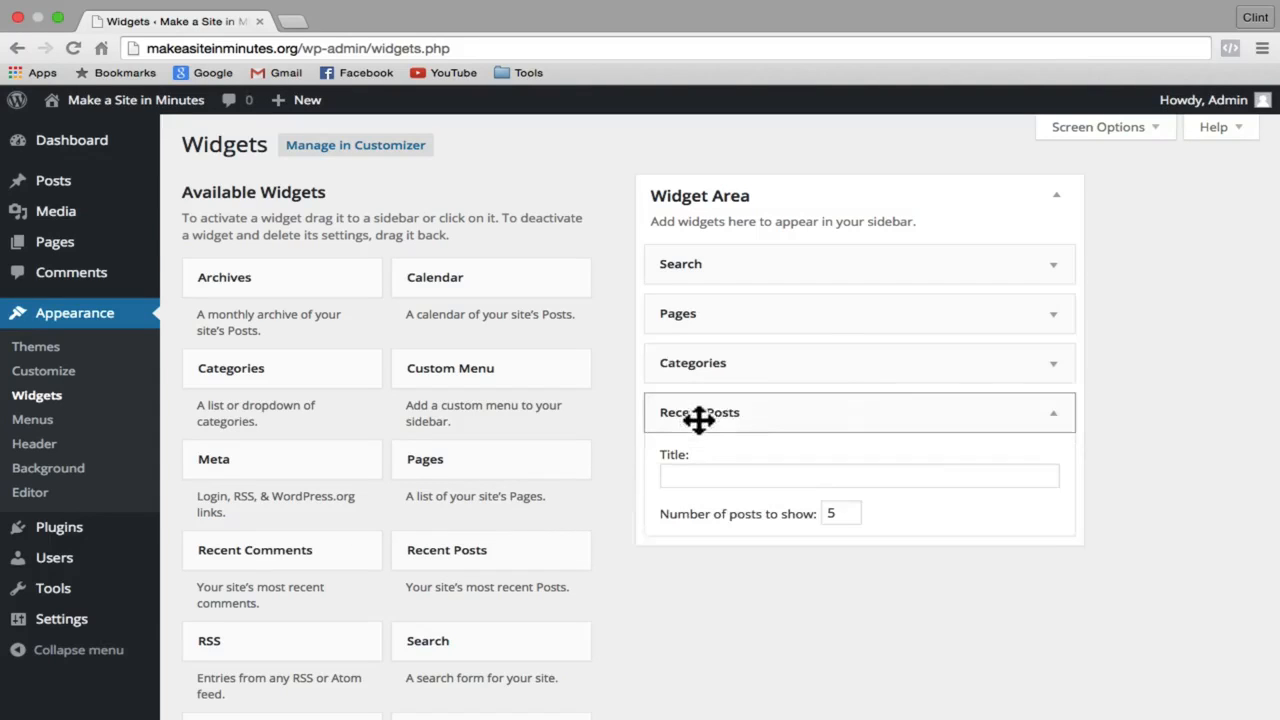
pyautogui.click(1056, 414)
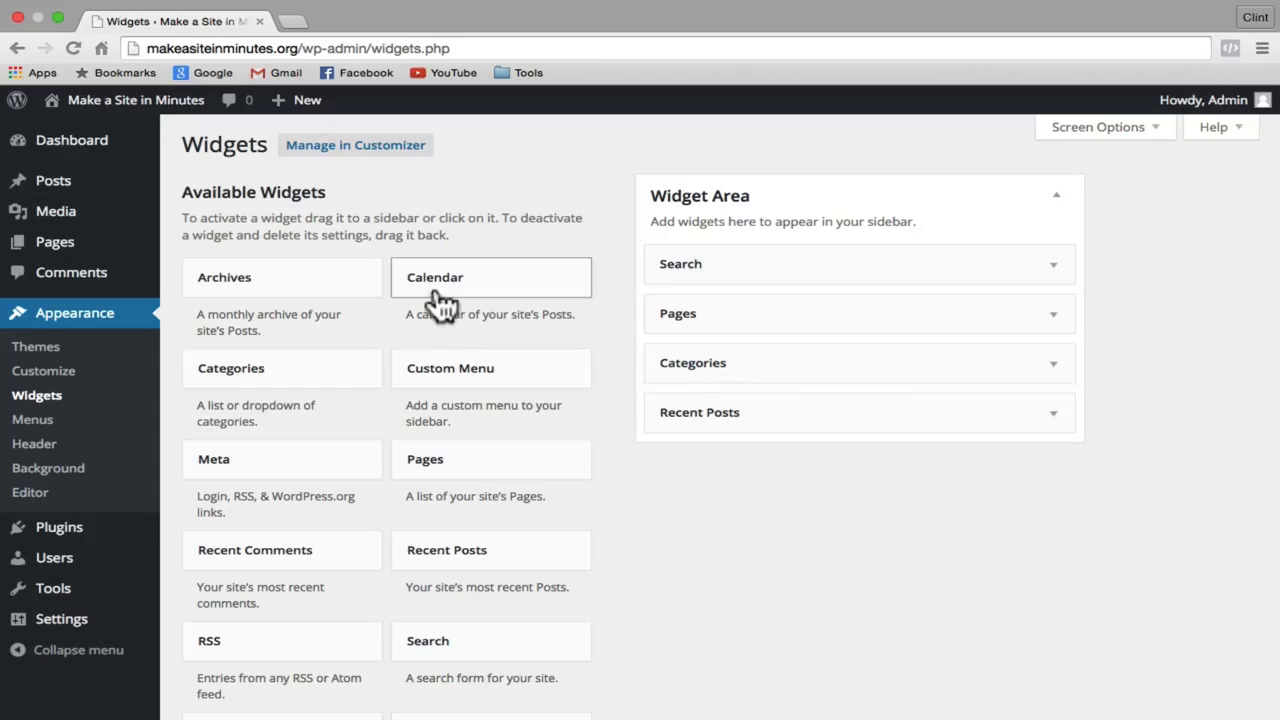
pyautogui.moveTo(440, 290); pyautogui.dragTo(734, 457)
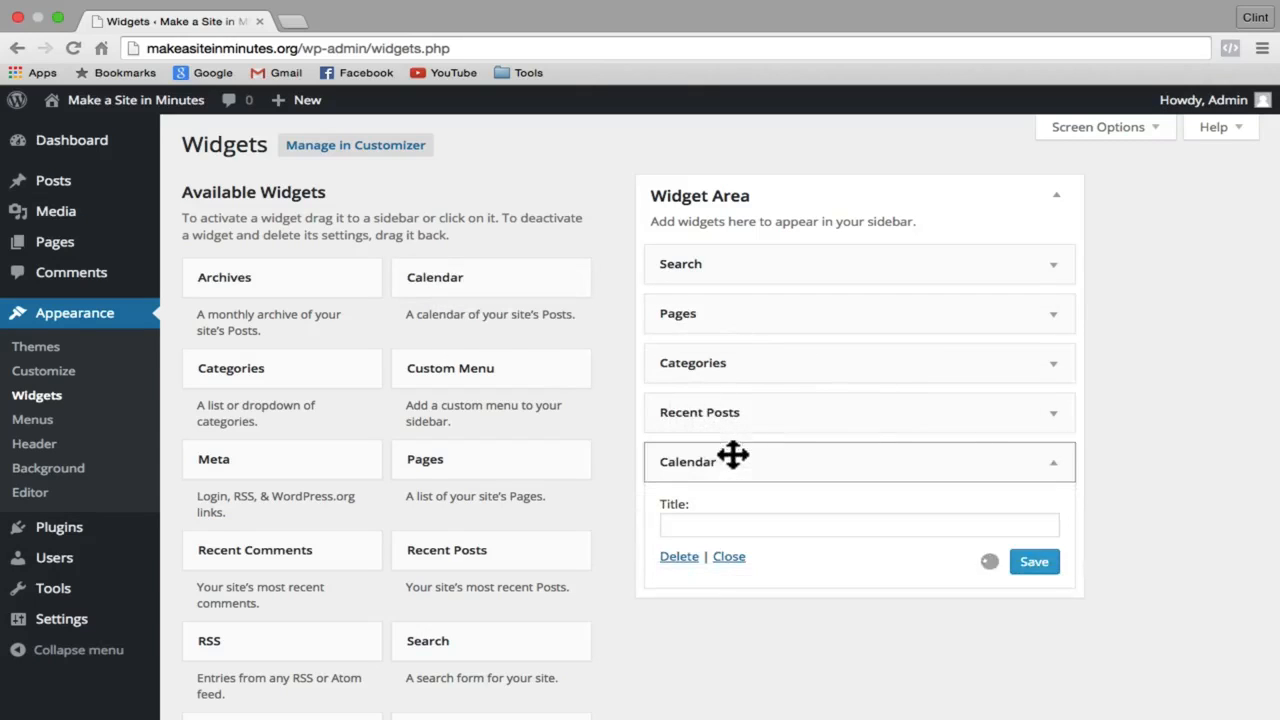
pyautogui.click(1054, 463)
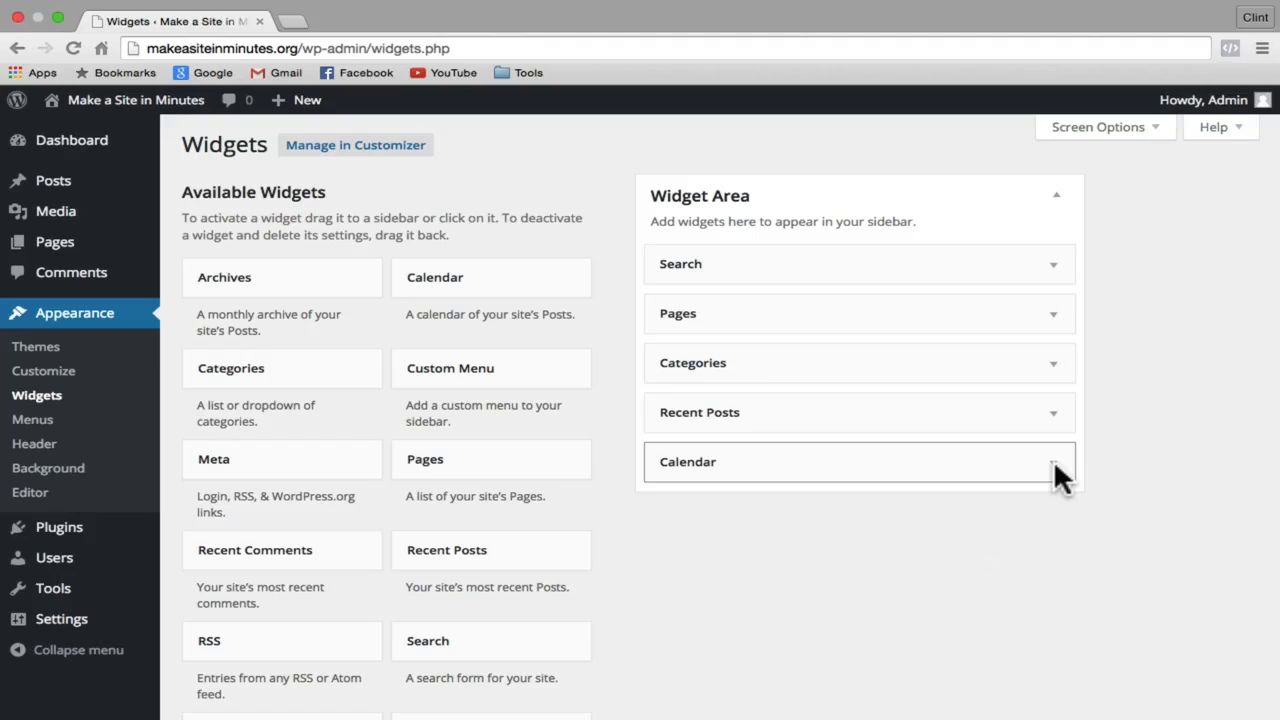
# Step: Browse popular and latest themes, then search the theme directory for 'sleek blog'
pyautogui.click(72, 322)
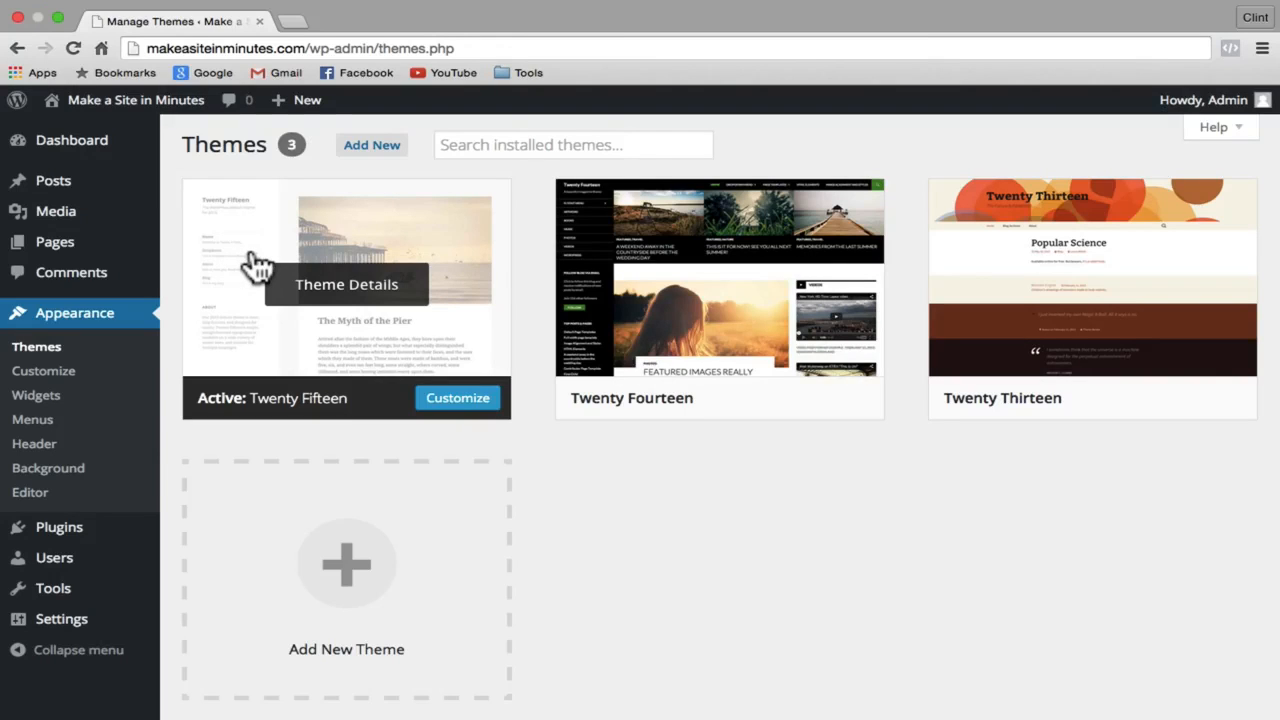
pyautogui.click(380, 162)
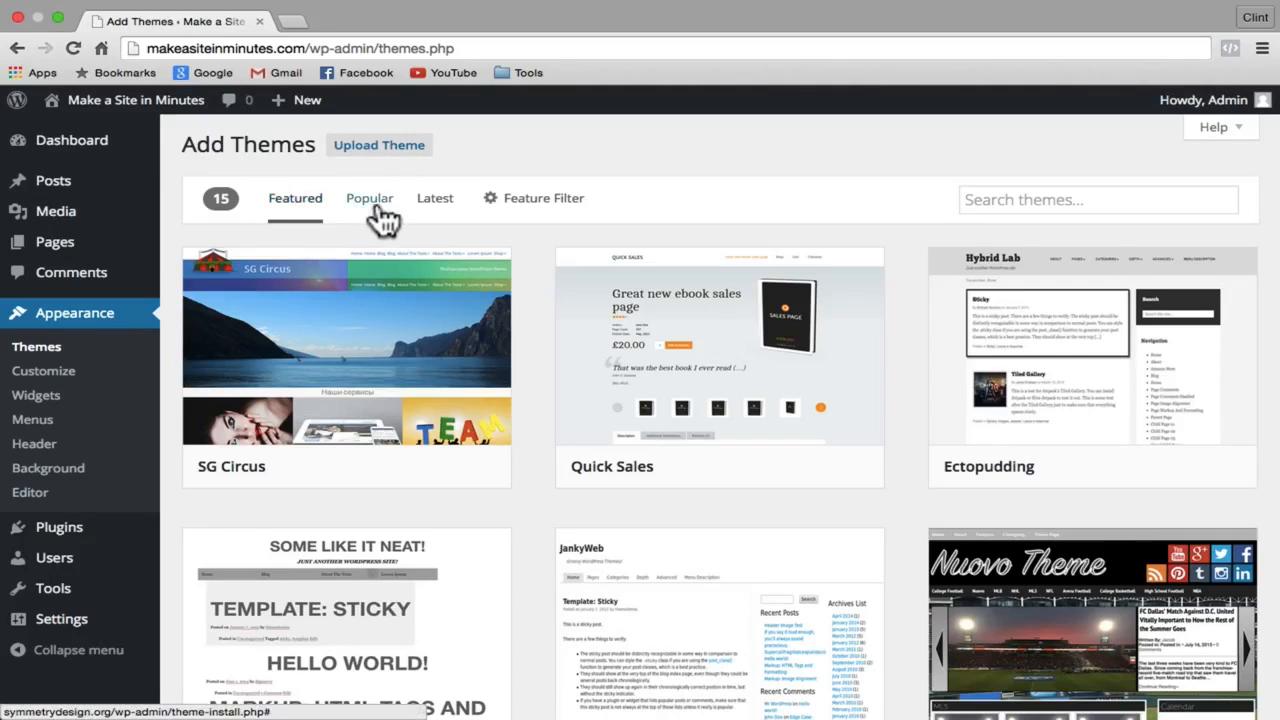
pyautogui.click(381, 208)
pyautogui.click(437, 205)
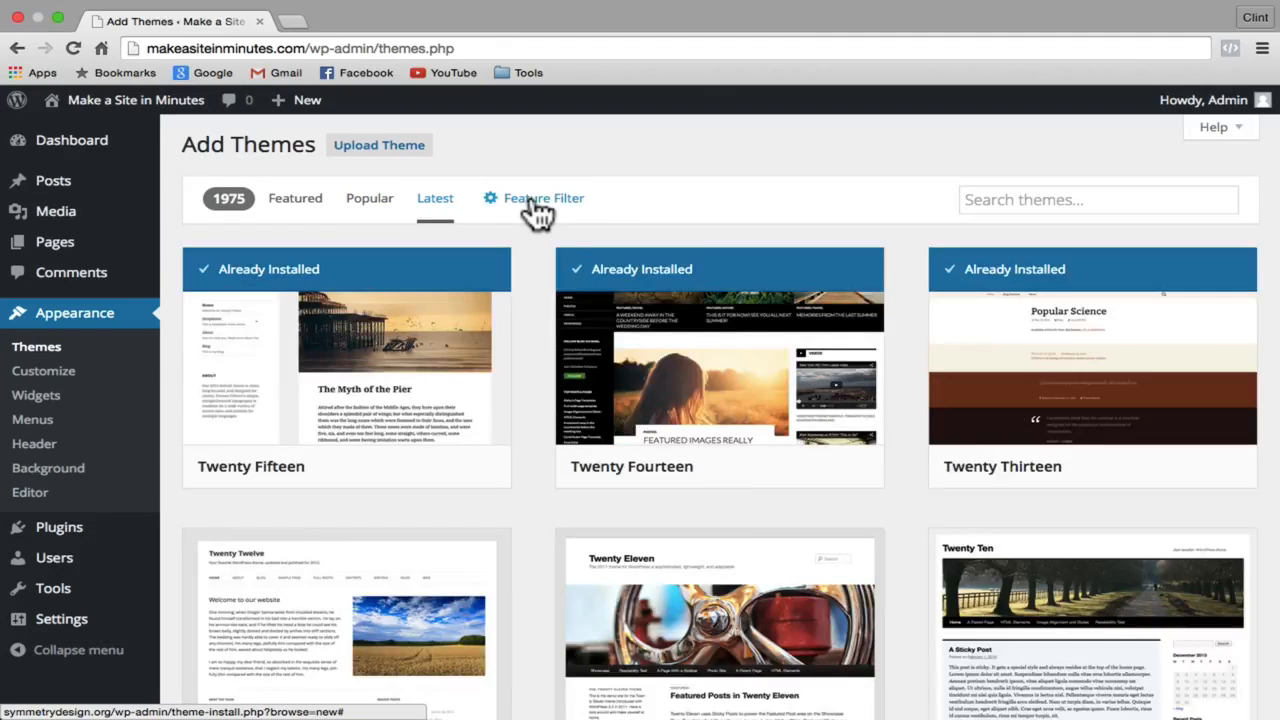
pyautogui.click(537, 205)
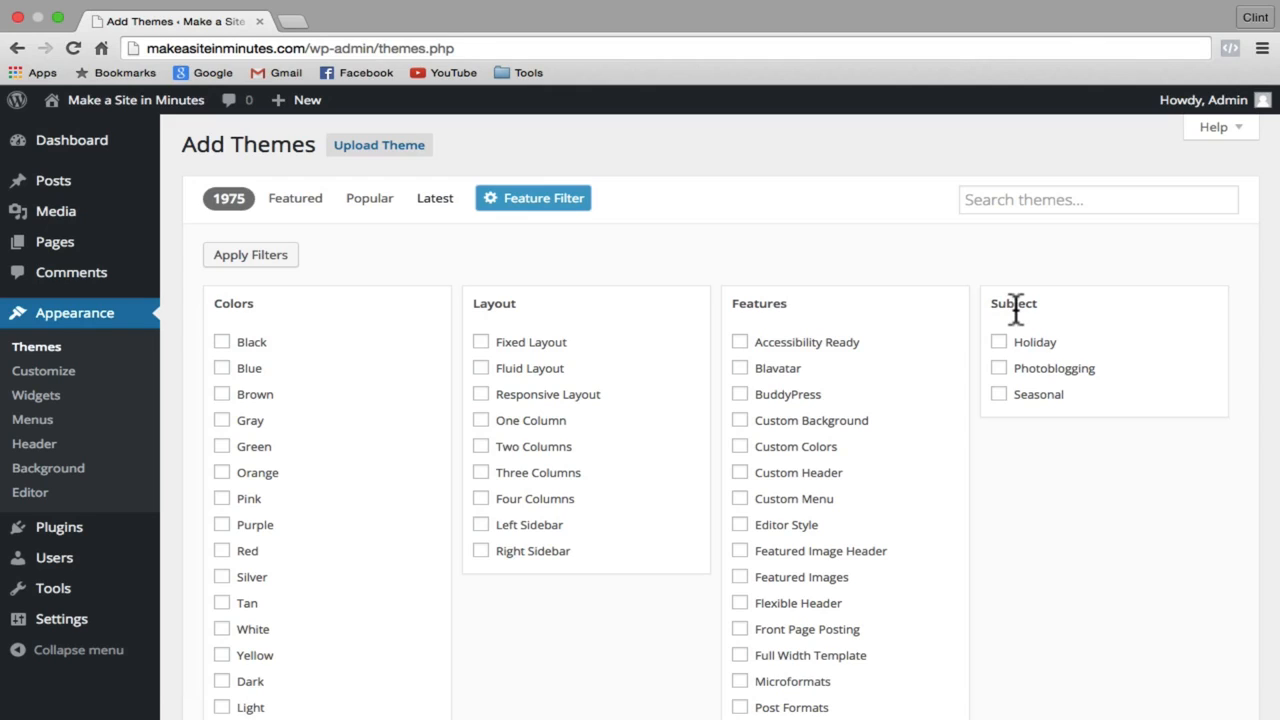
pyautogui.click(1006, 200)
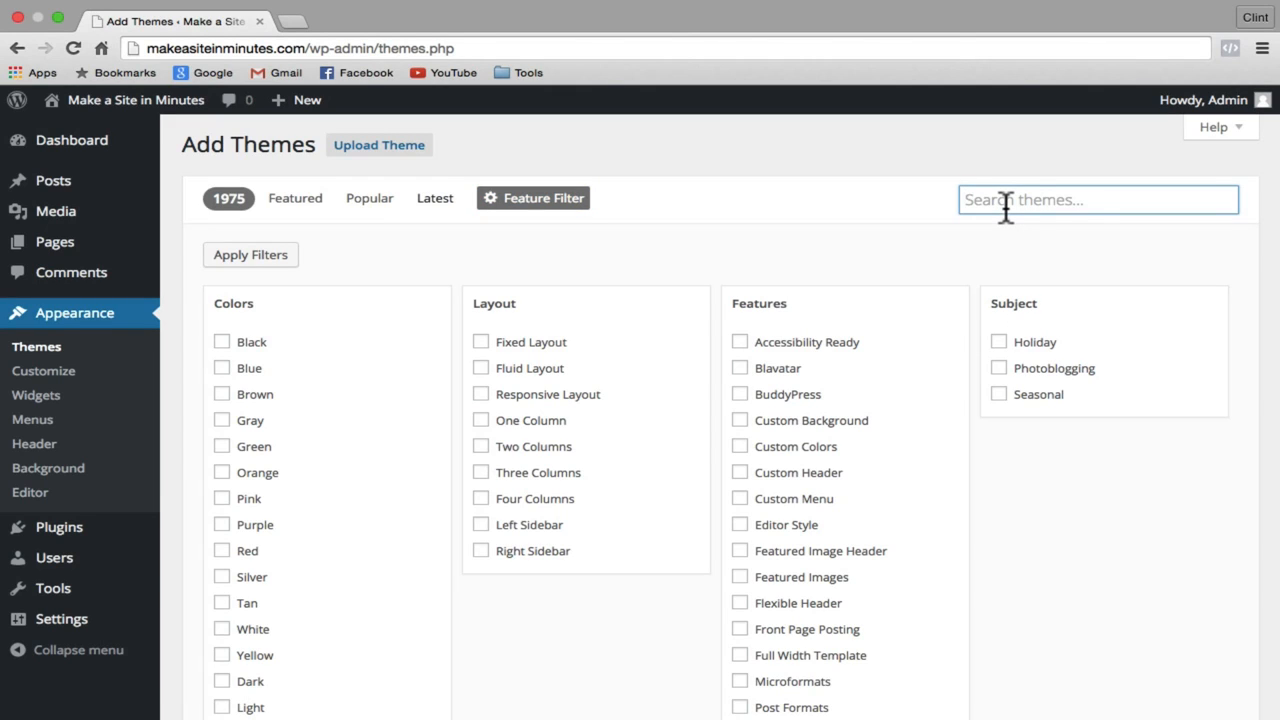
pyautogui.write('sleek blog')
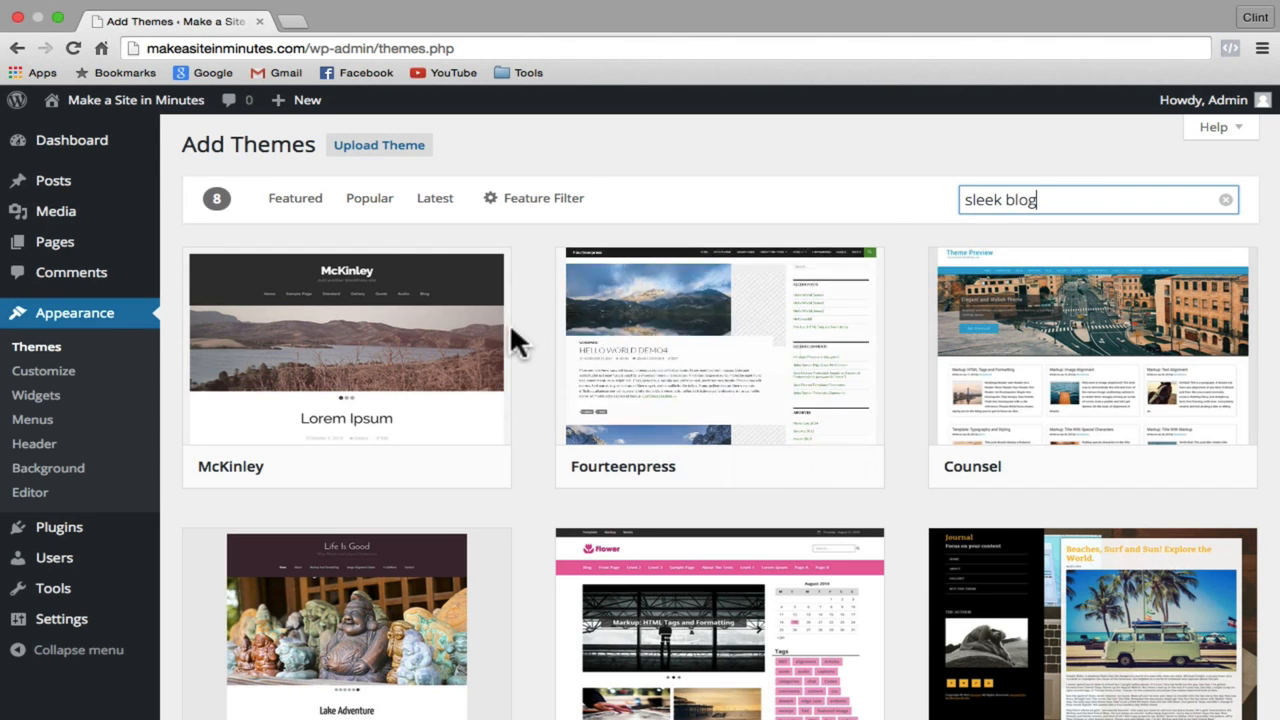
# Step: Install the Suits theme and activate it
pyautogui.scroll(-5, 505, 345)
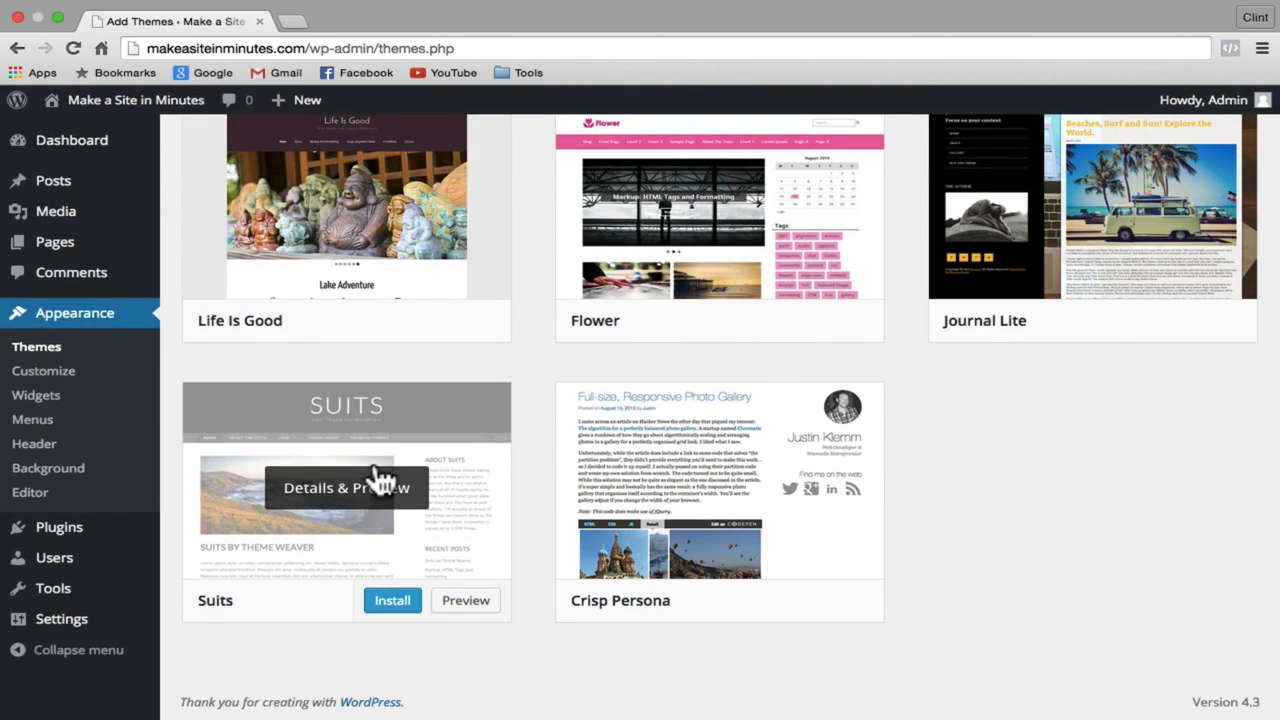
pyautogui.click(393, 604)
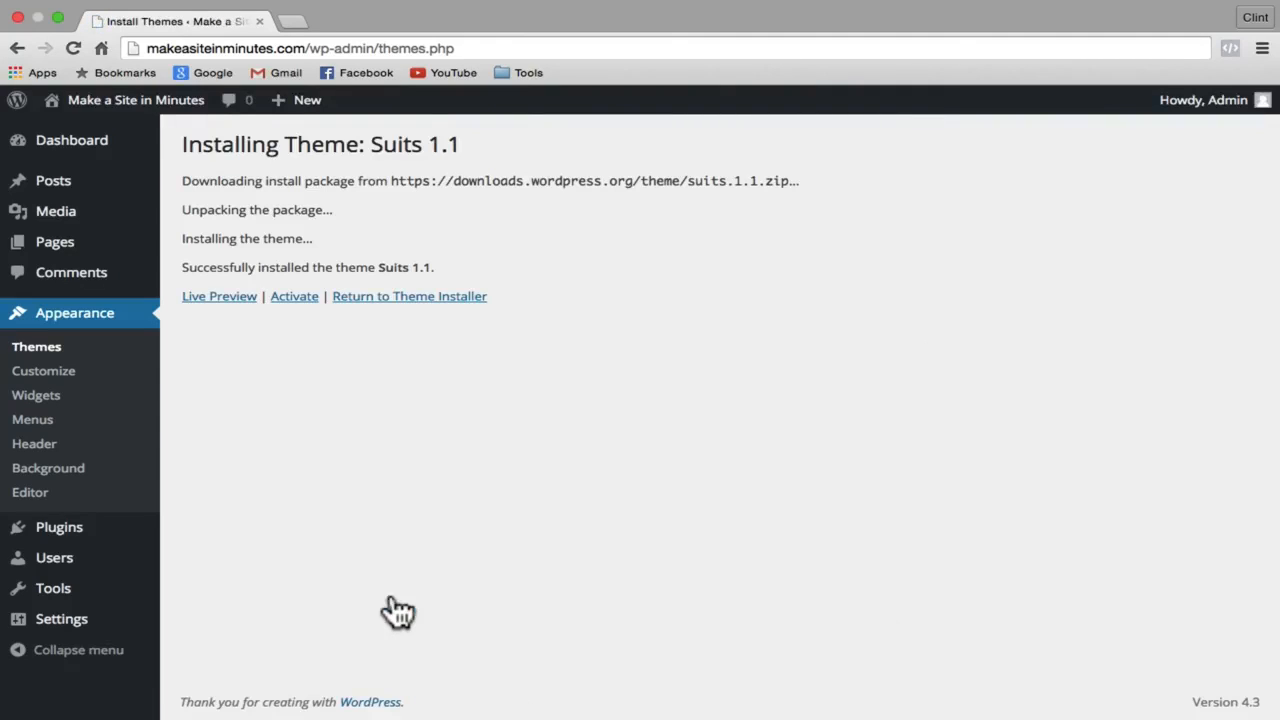
pyautogui.click(287, 300)
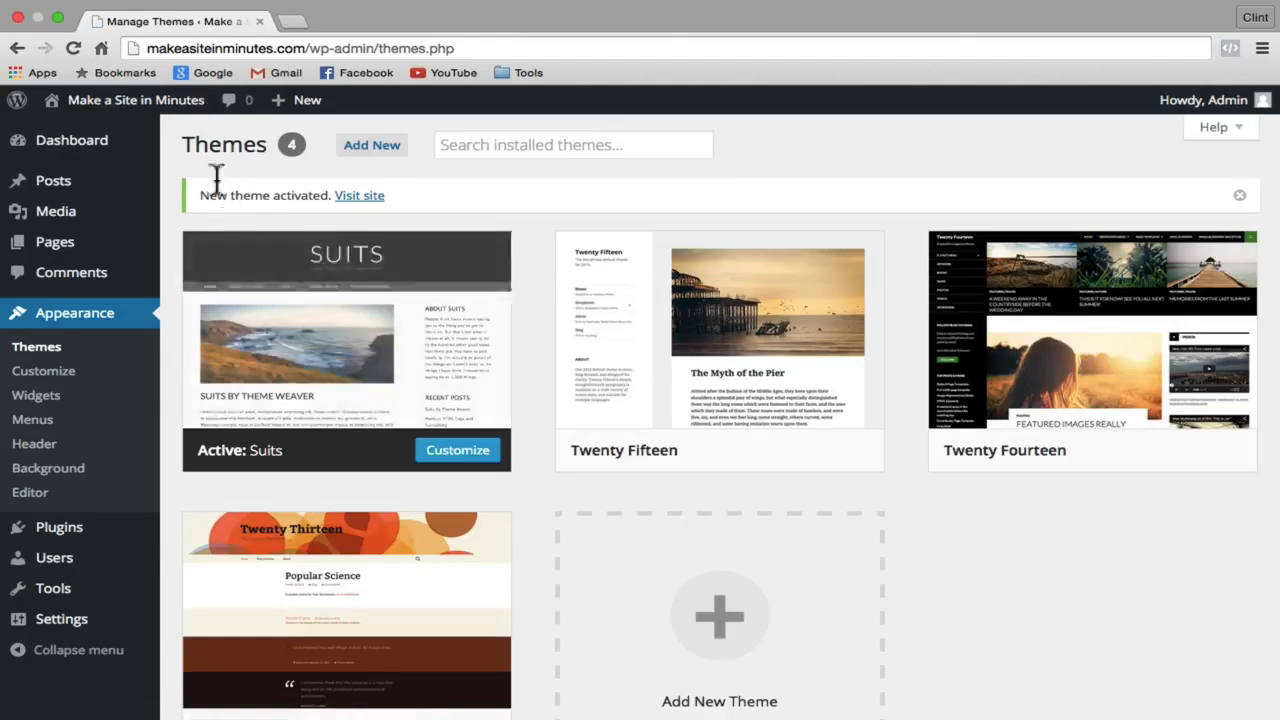
pyautogui.moveTo(138, 118)
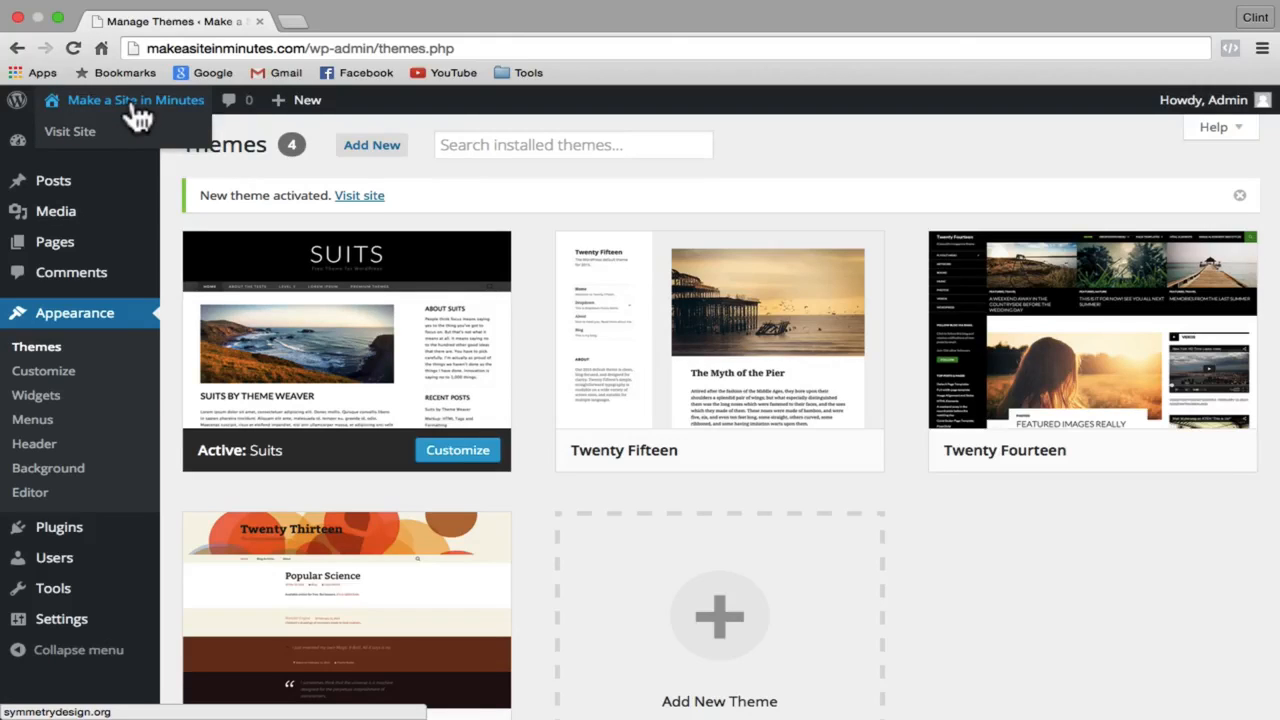
# Step: View the live site's home page in the Suits theme
pyautogui.click(134, 106)
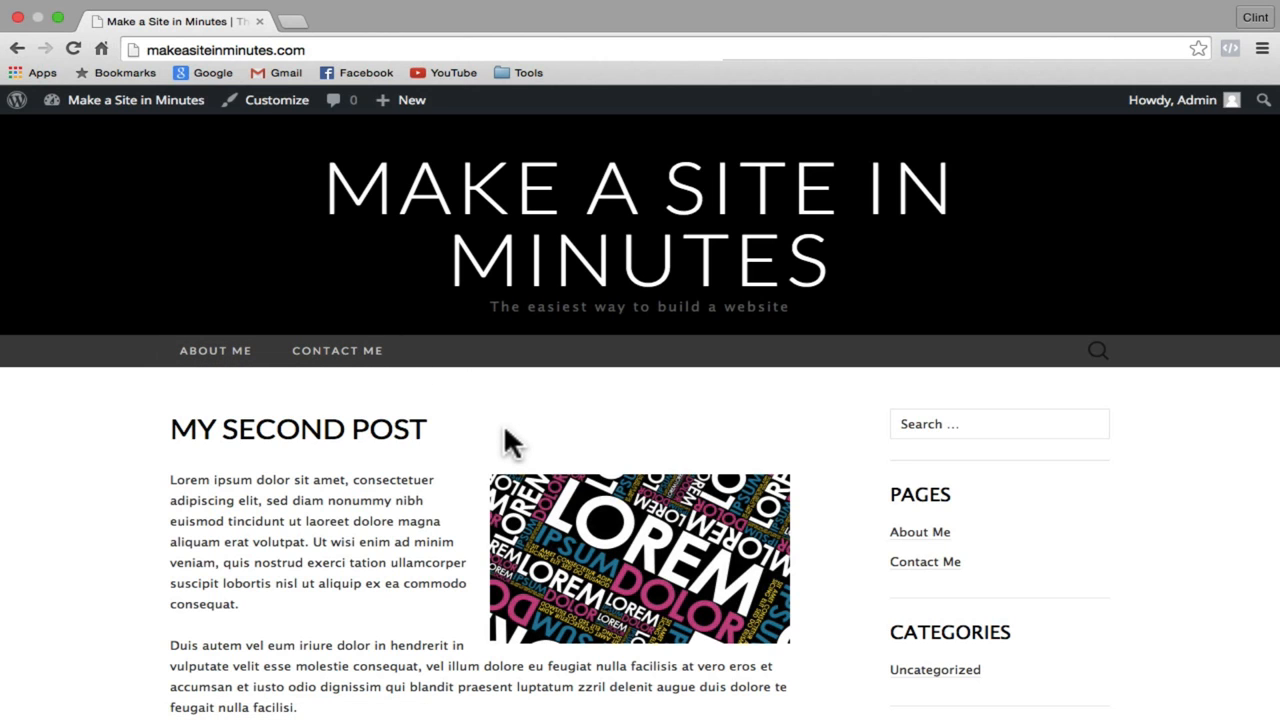
pyautogui.scroll(-2, 504, 434)
pyautogui.scroll(-6, 505, 440)
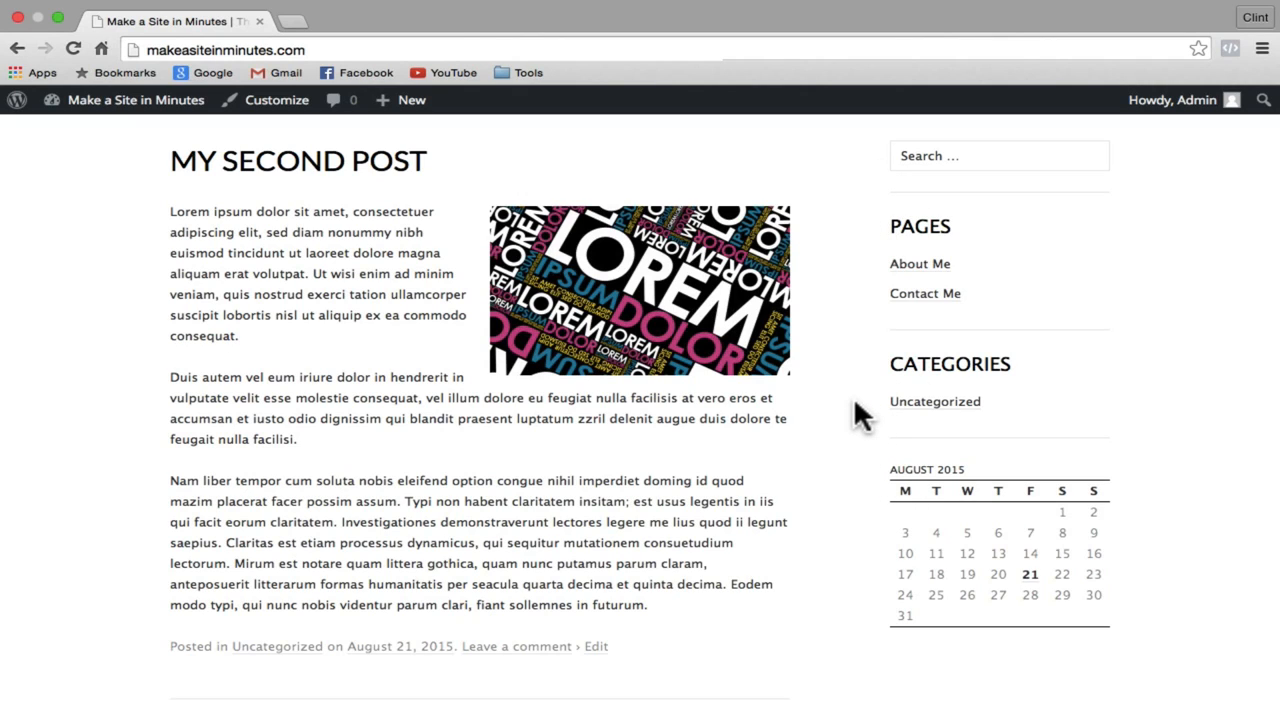
pyautogui.scroll(3, 860, 415)
pyautogui.scroll(-1, 855, 402)
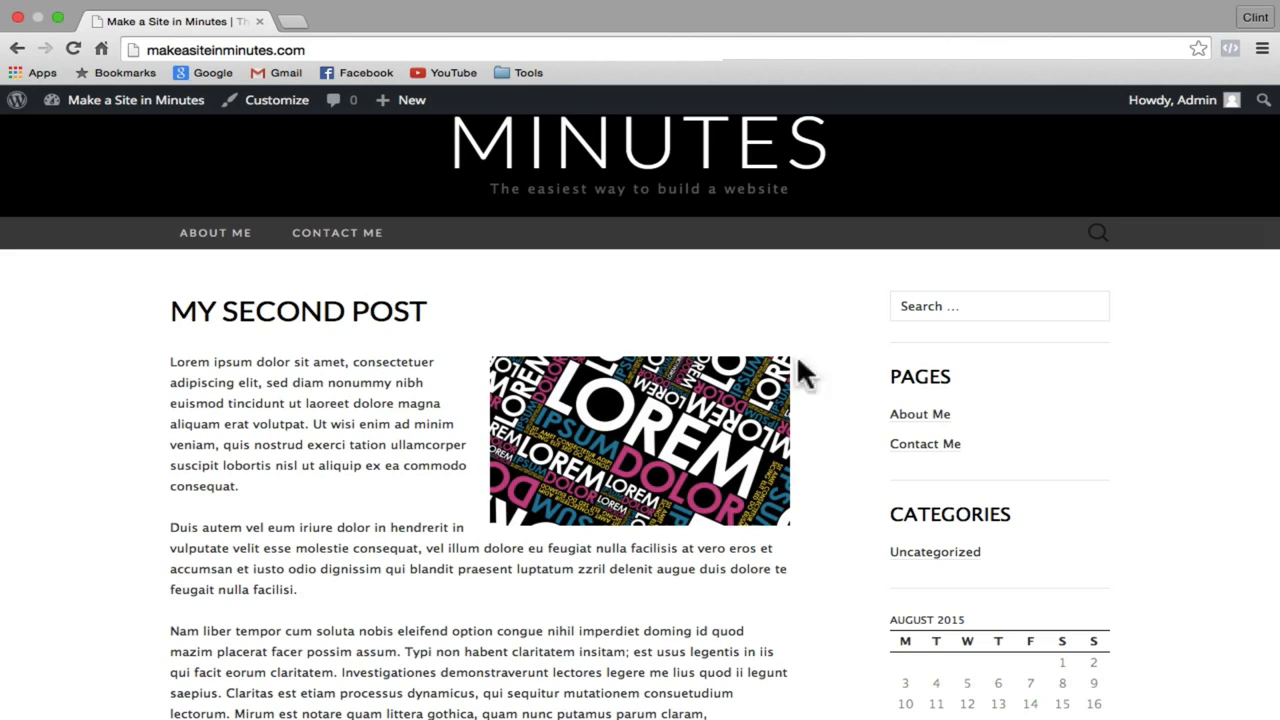
pyautogui.scroll(-10, 385, 330)
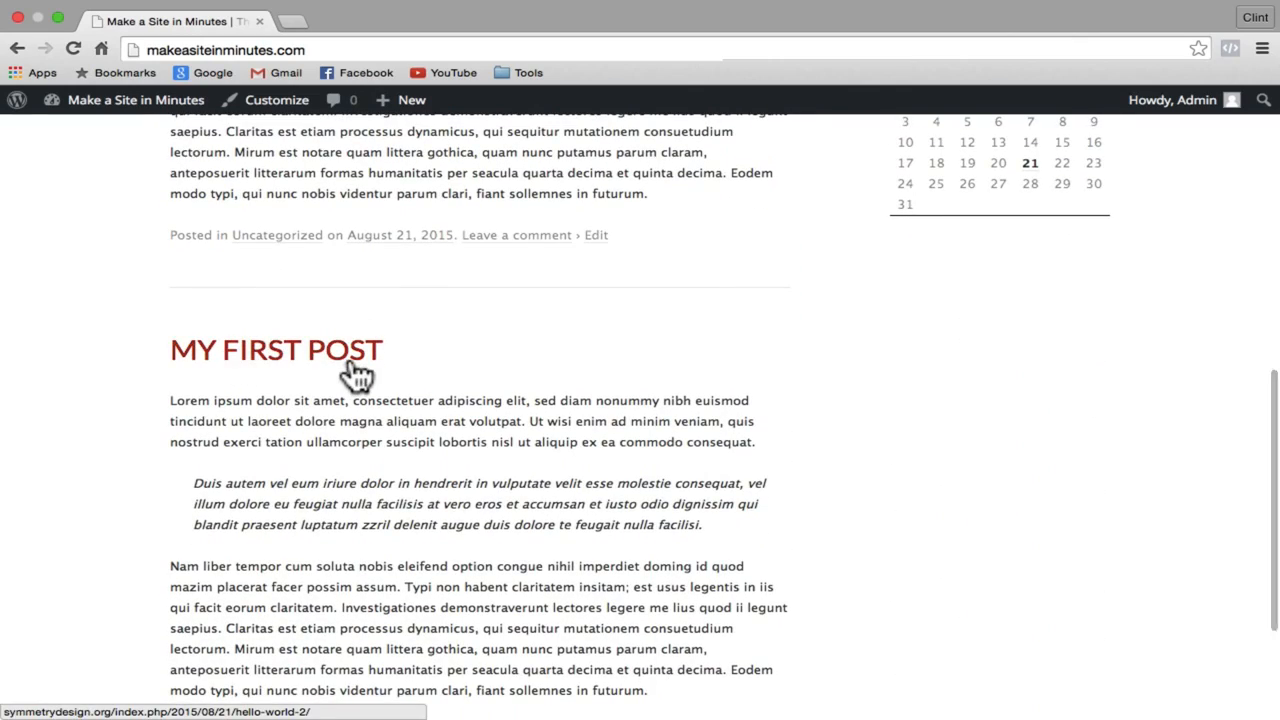
pyautogui.scroll(15, 355, 368)
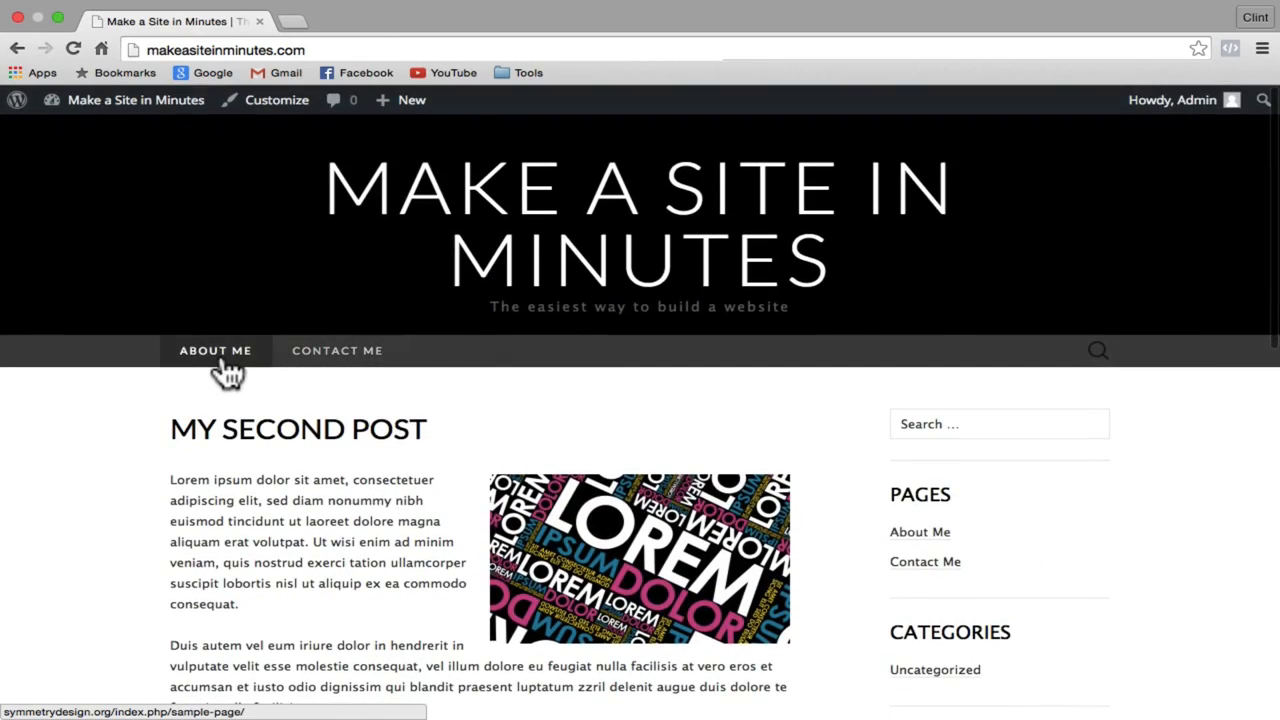
# Step: Check the About Me and Contact Me pages, then return to the home page
pyautogui.click(226, 368)
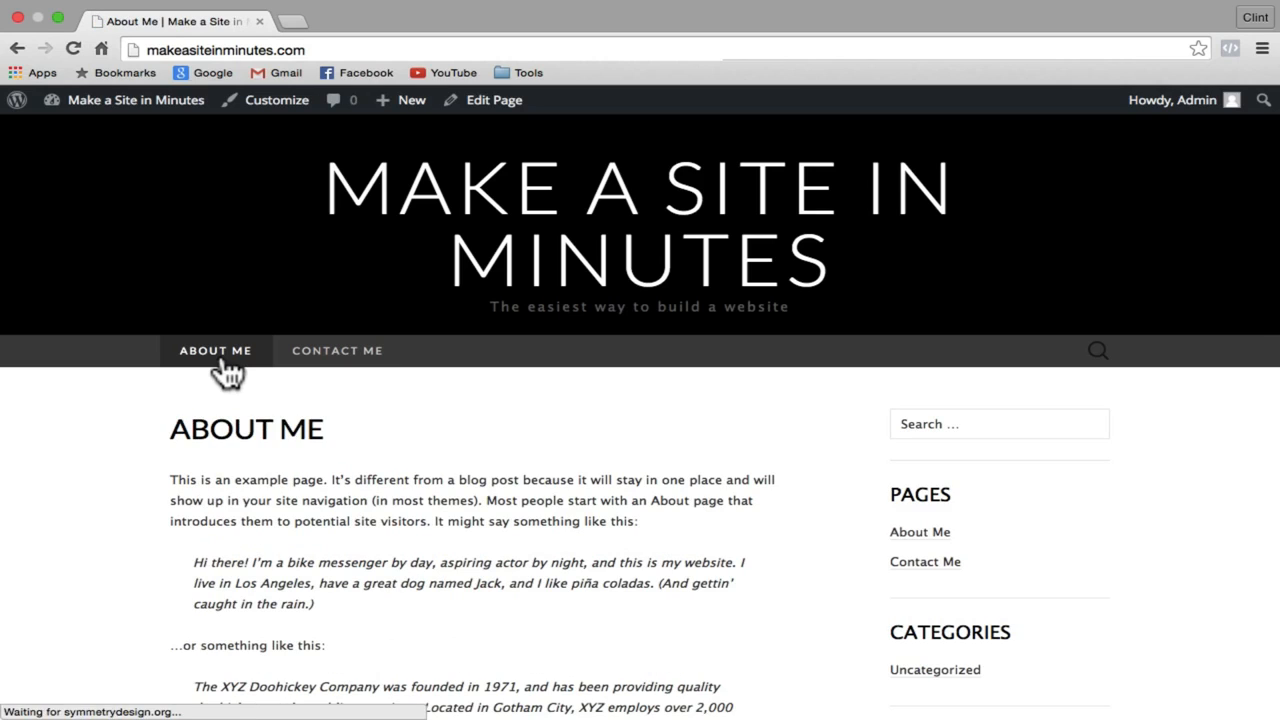
pyautogui.scroll(-5, 831, 456)
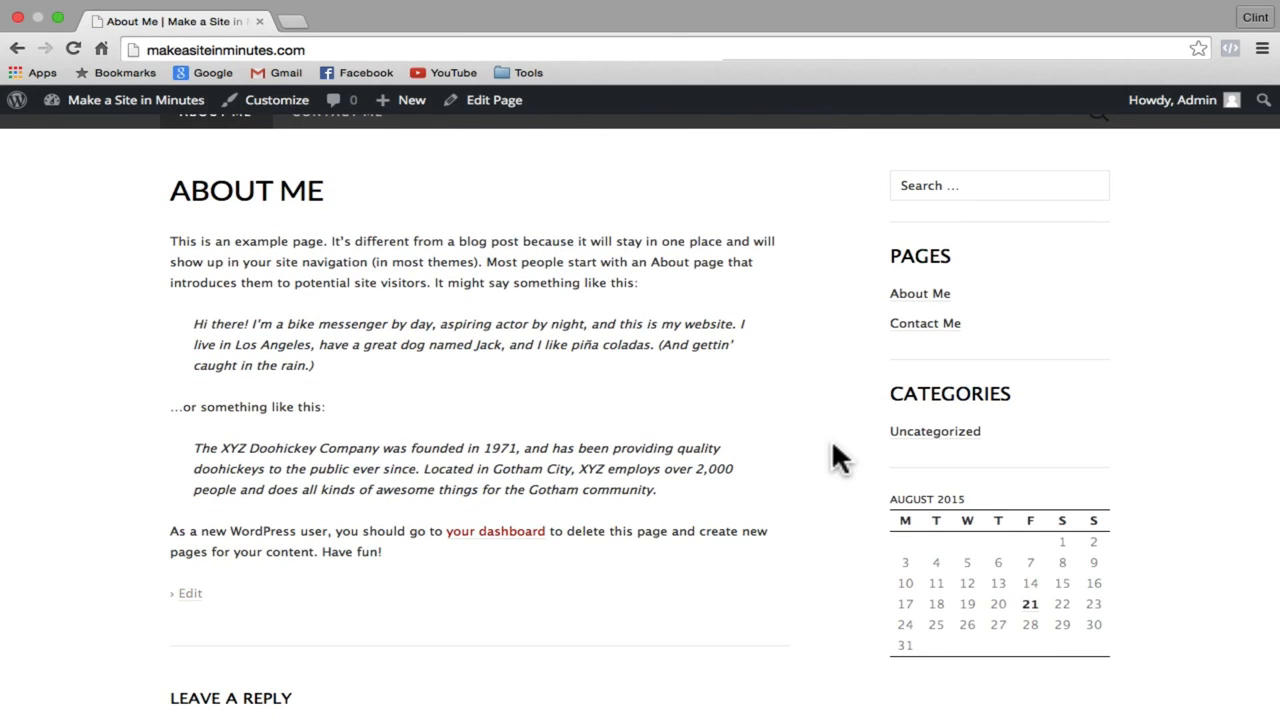
pyautogui.scroll(4, 520, 443)
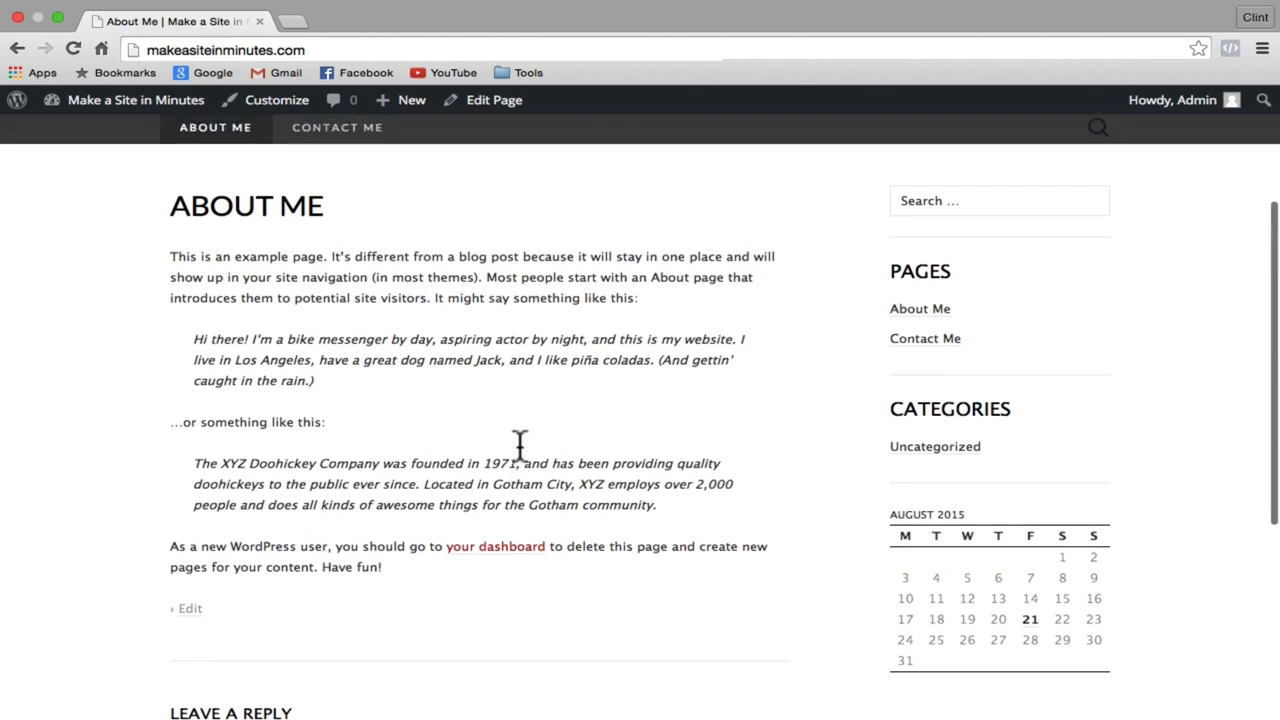
pyautogui.click(327, 322)
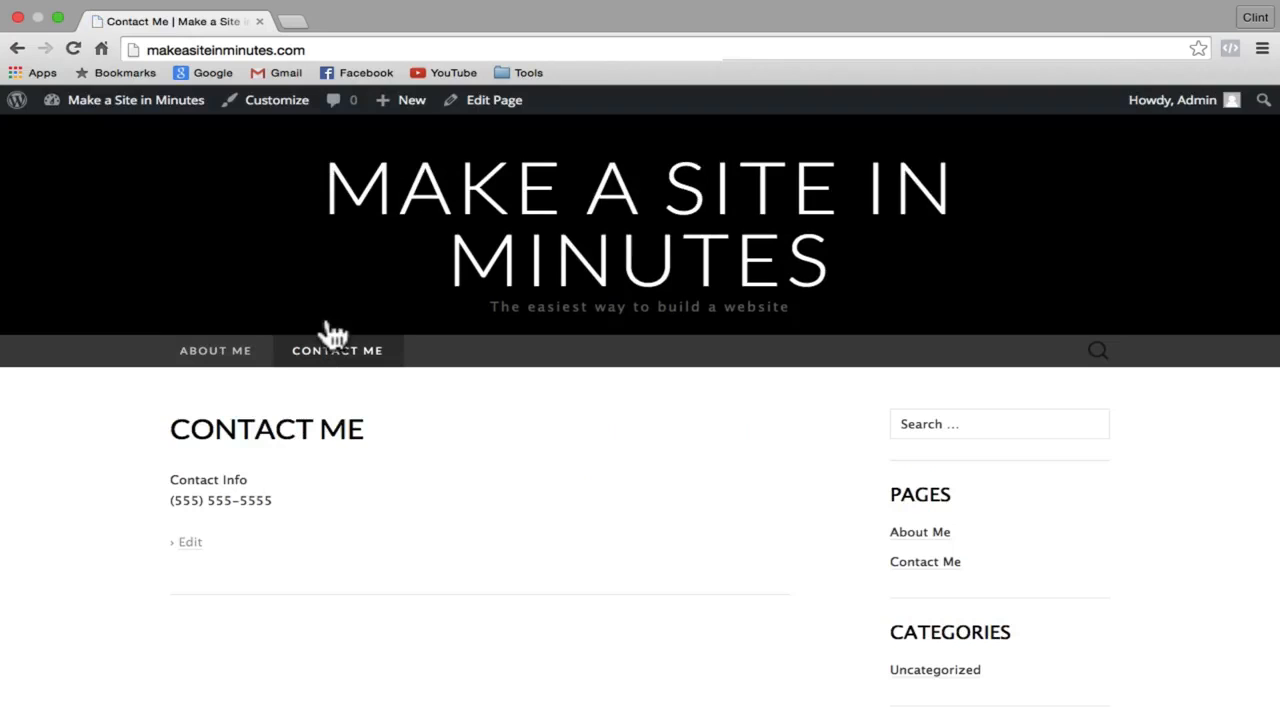
pyautogui.click(563, 240)
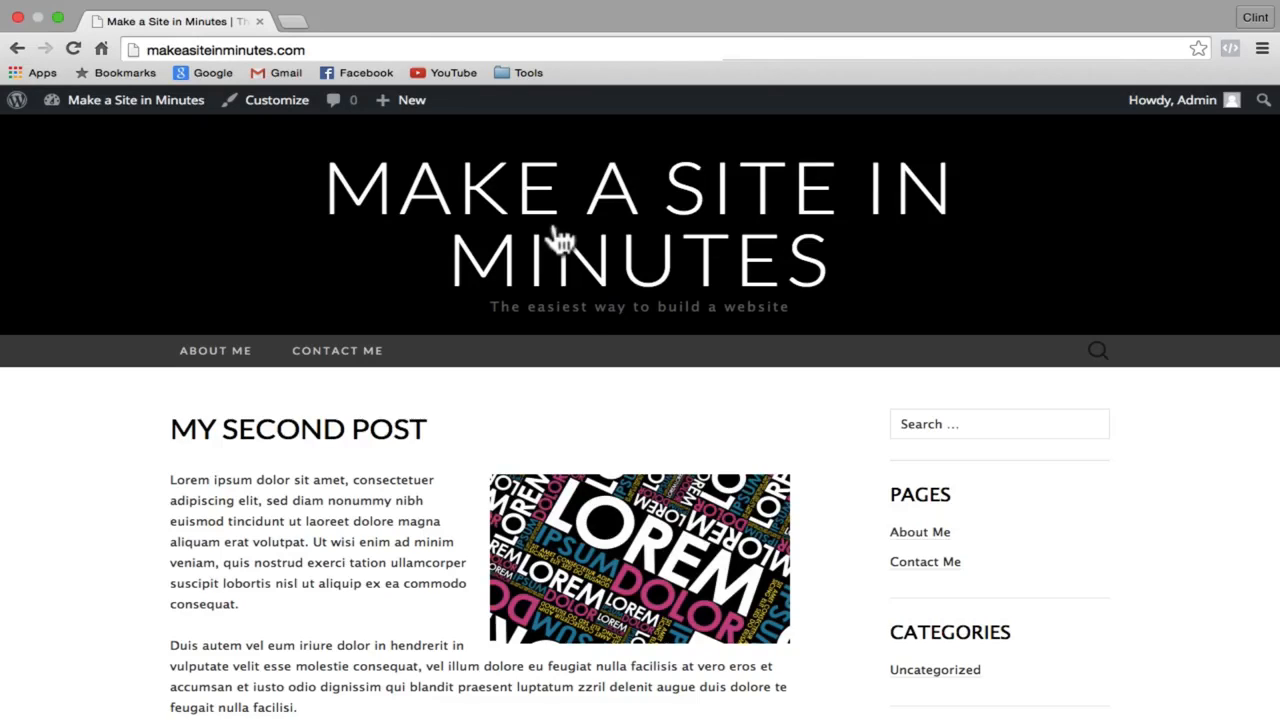
# Step: Install Zerif Lite from the popular themes list and activate it
pyautogui.click(172, 106)
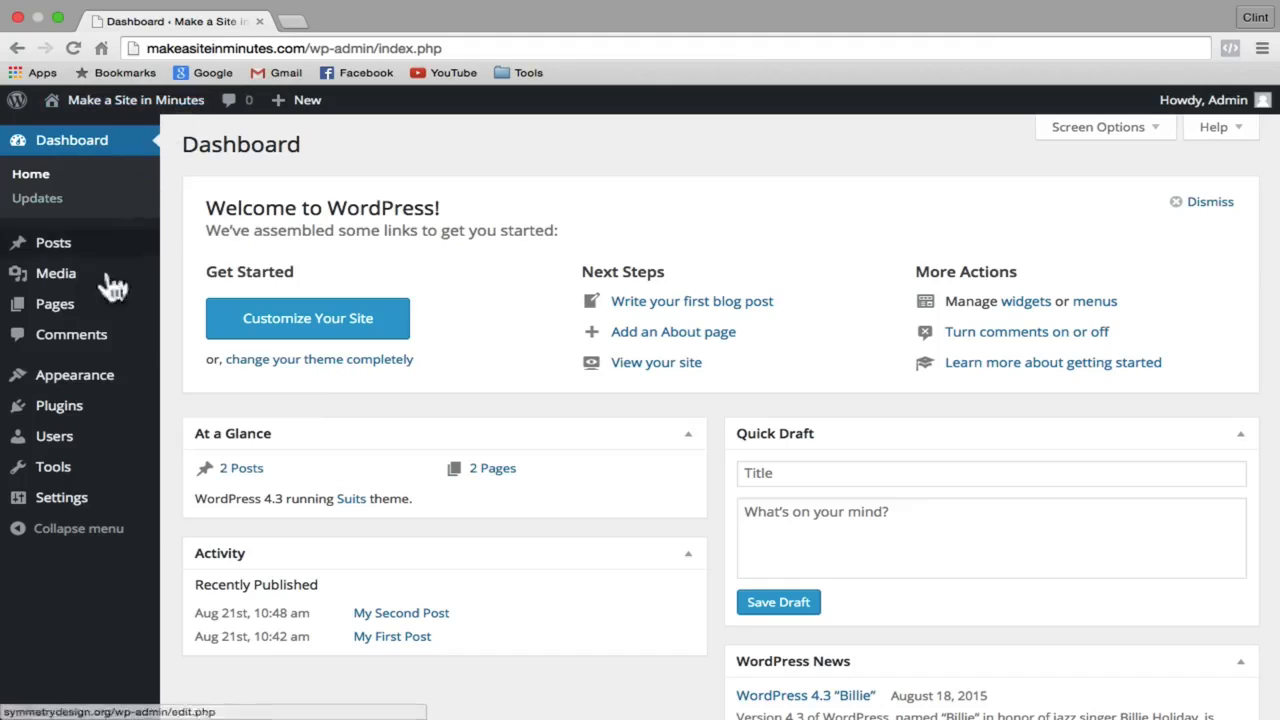
pyautogui.click(84, 384)
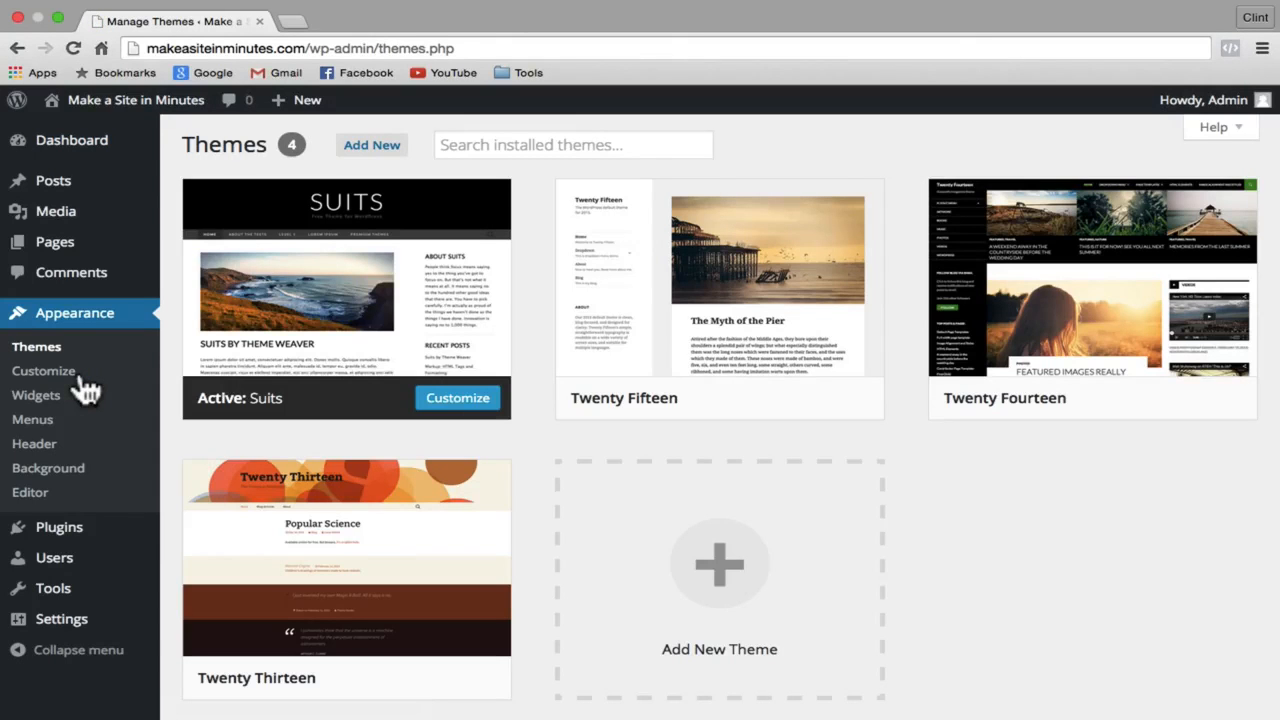
pyautogui.click(372, 148)
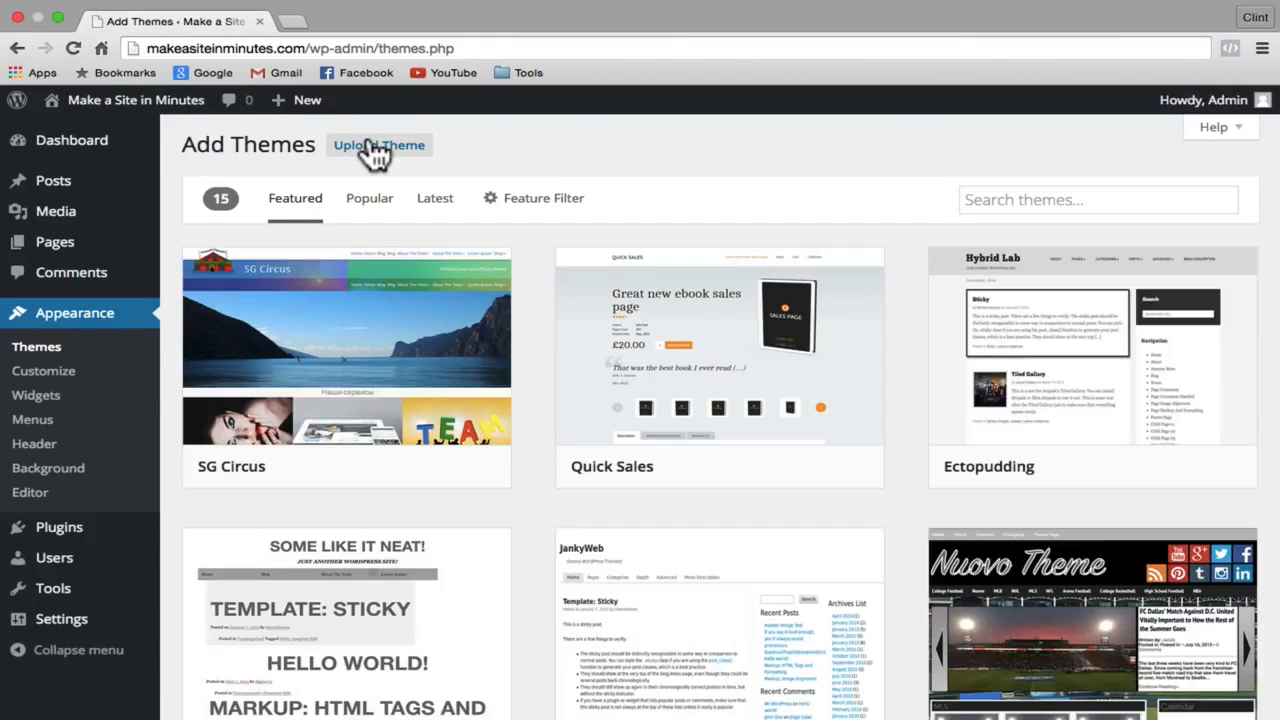
pyautogui.click(377, 214)
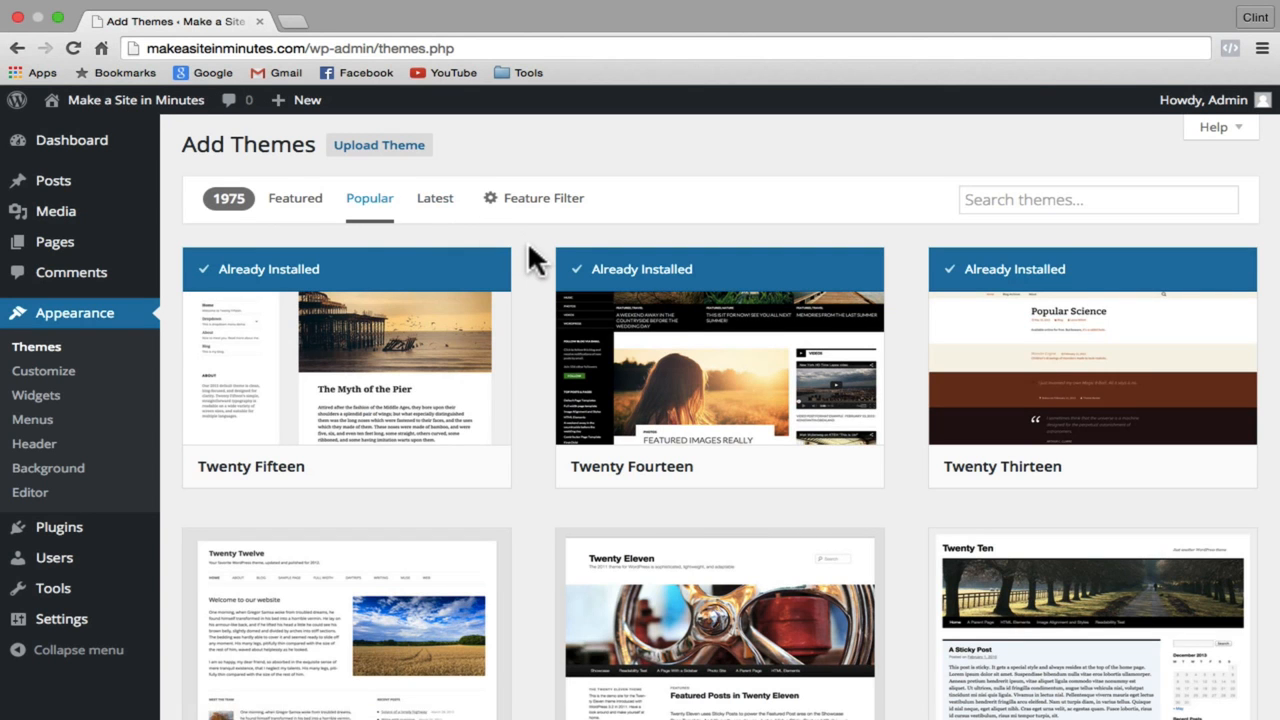
pyautogui.scroll(-10, 529, 246)
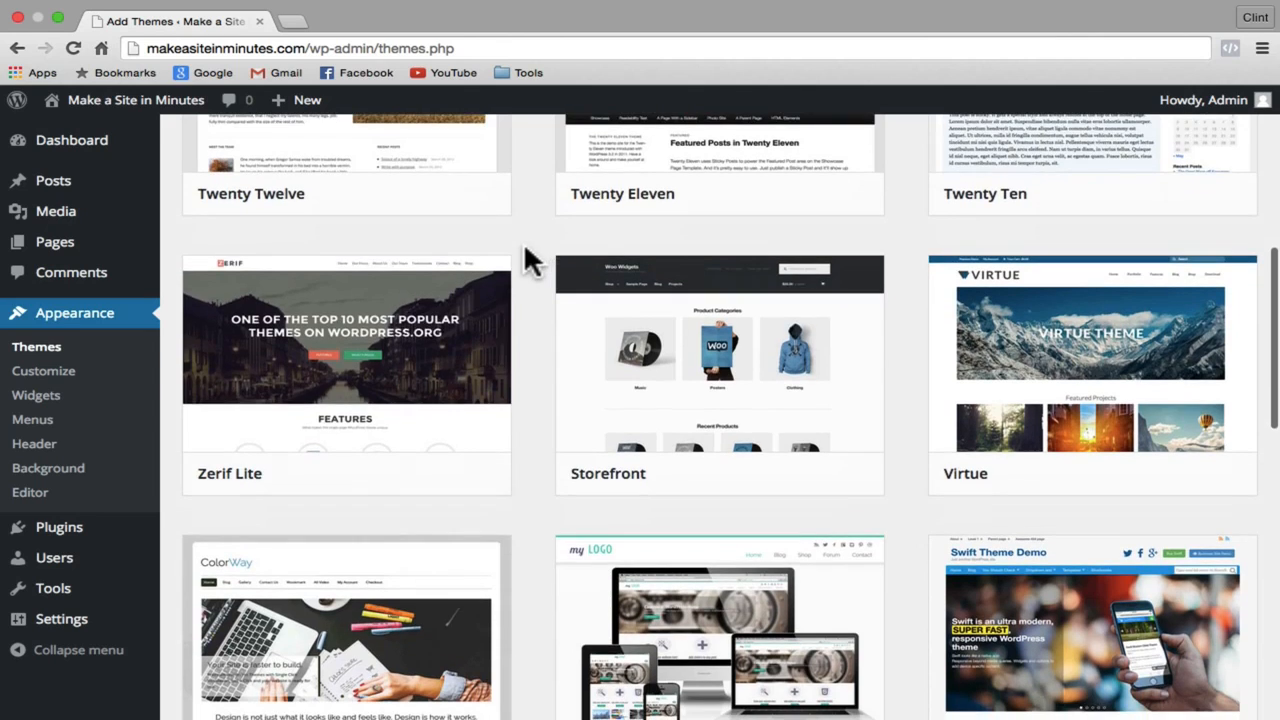
pyautogui.click(395, 478)
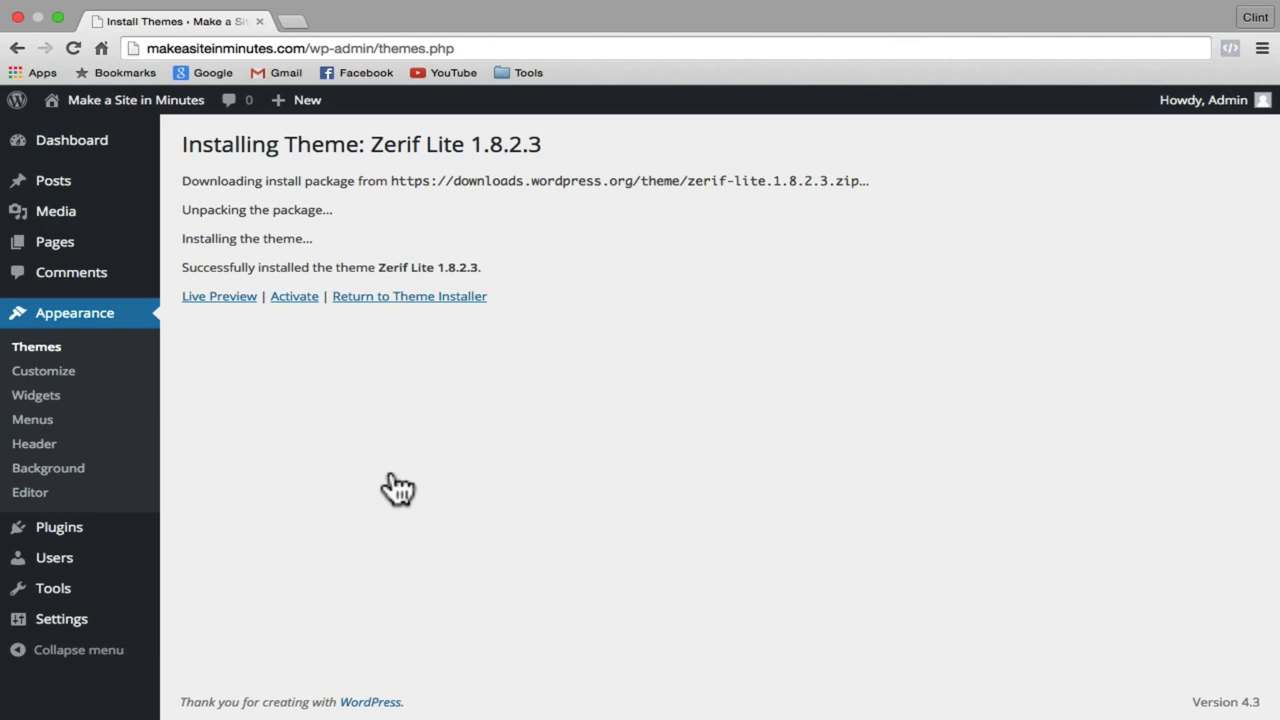
pyautogui.click(293, 299)
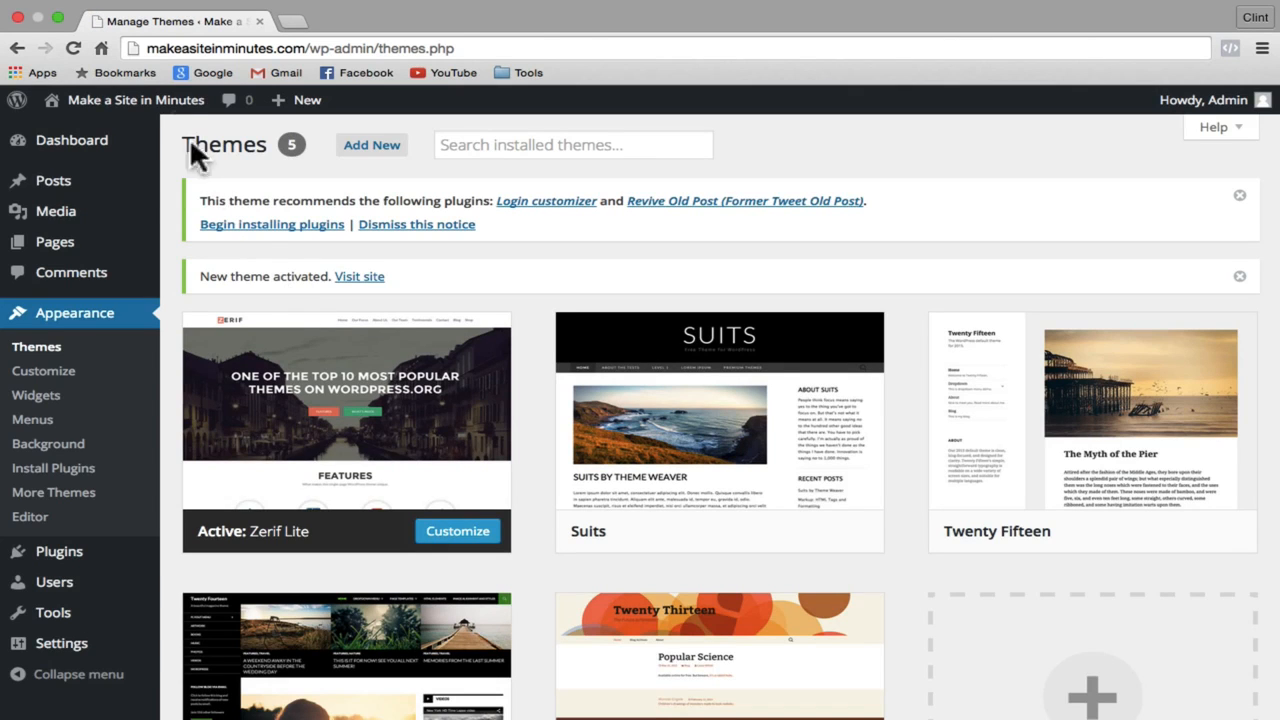
pyautogui.click(162, 103)
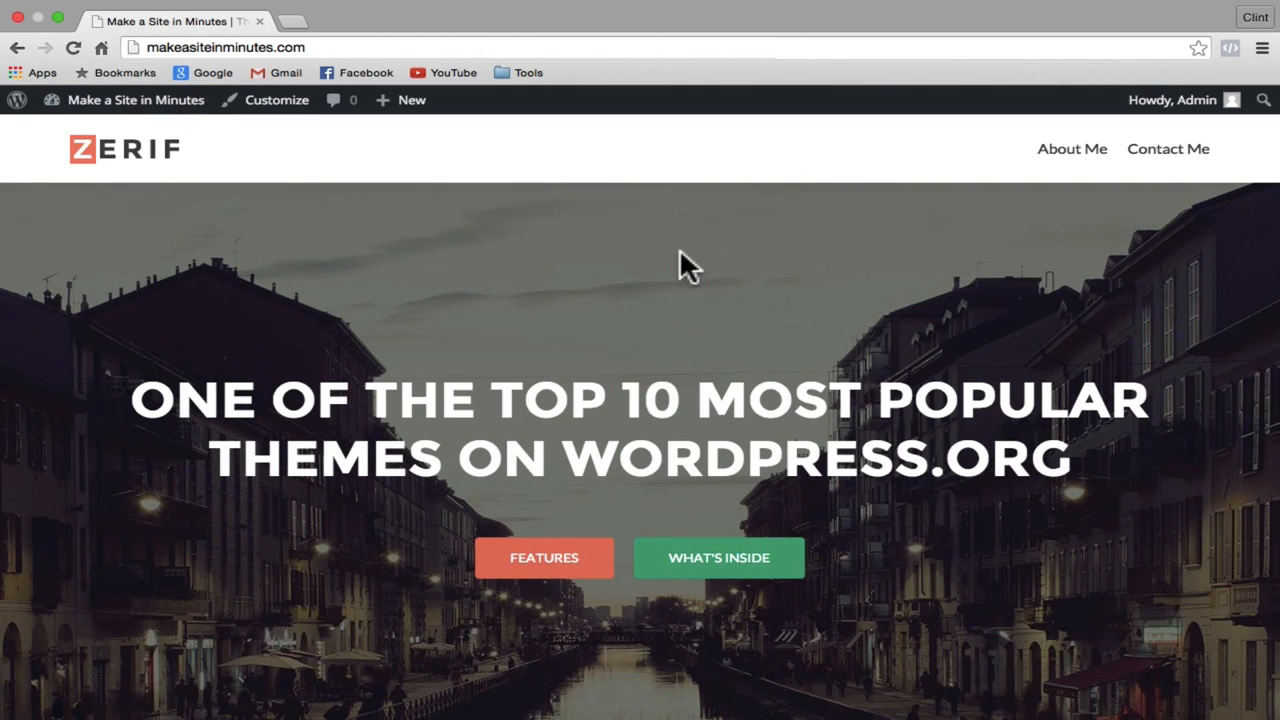
# Step: Scroll through the Zerif Lite front page down to the Your Team section and back
pyautogui.scroll(-5, 680, 252)
pyautogui.scroll(-3, 688, 266)
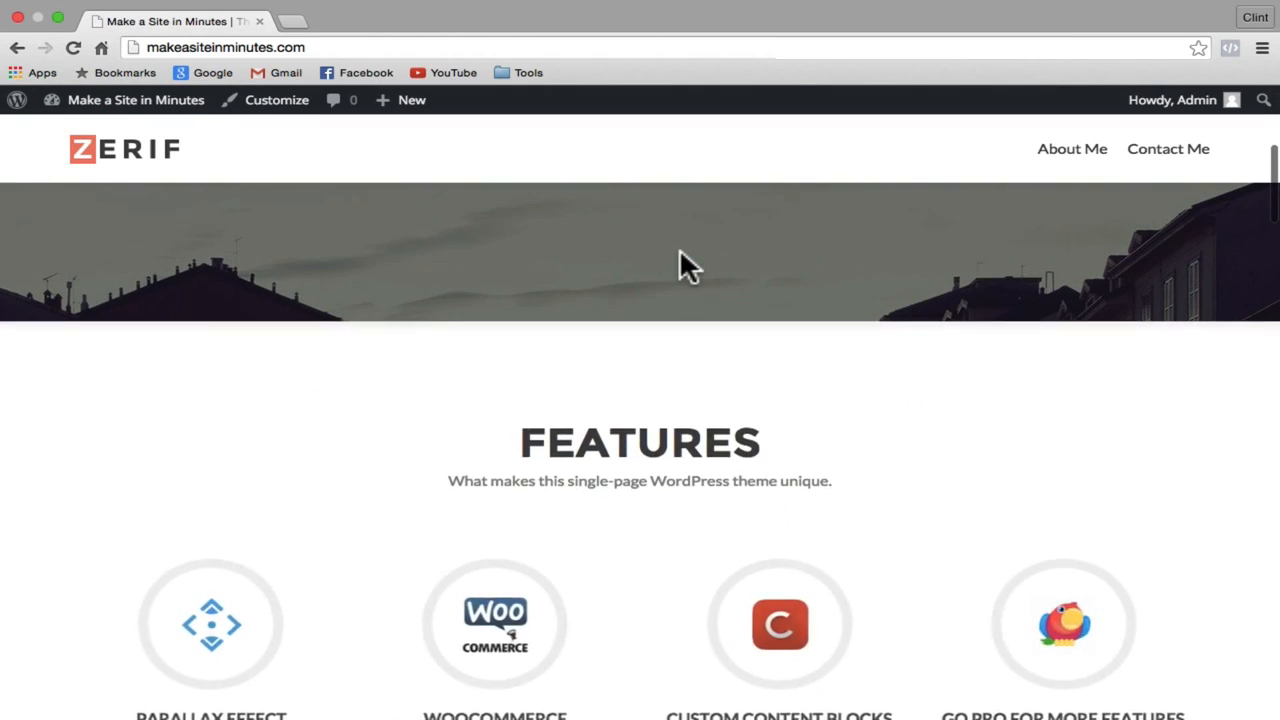
pyautogui.scroll(-6, 688, 266)
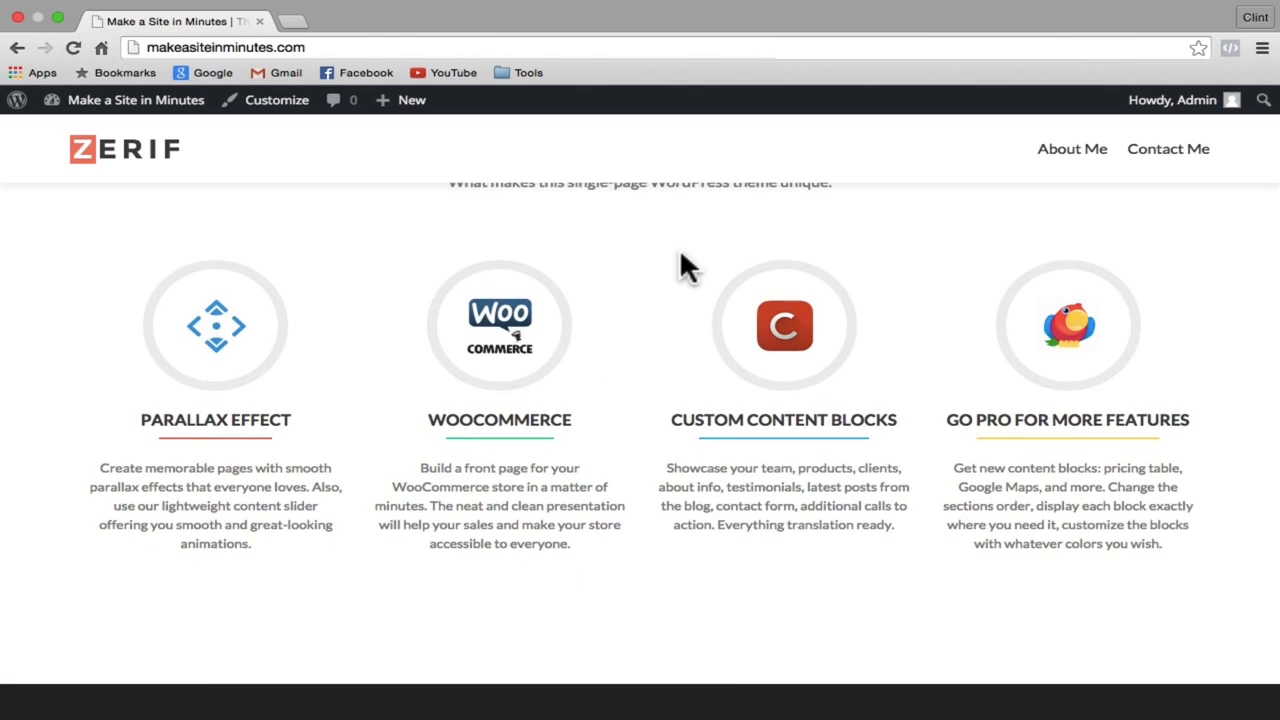
pyautogui.scroll(-10, 680, 255)
pyautogui.scroll(-5, 680, 252)
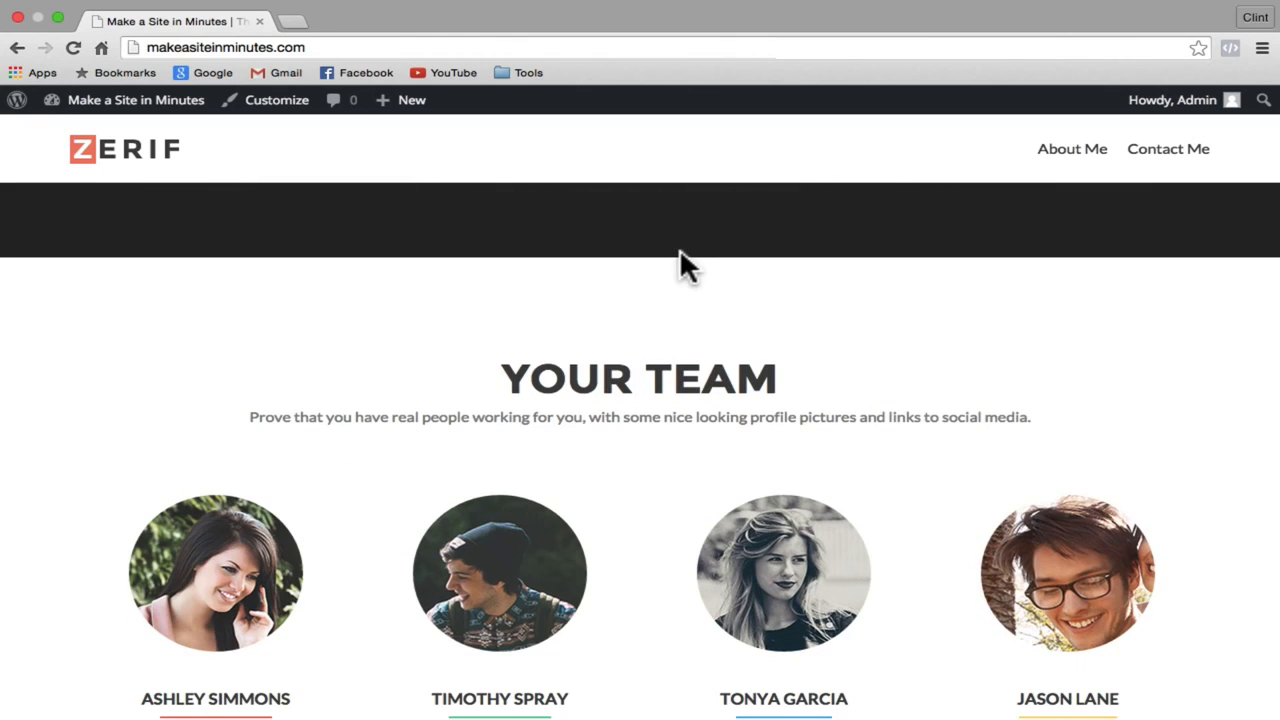
pyautogui.scroll(15, 679, 248)
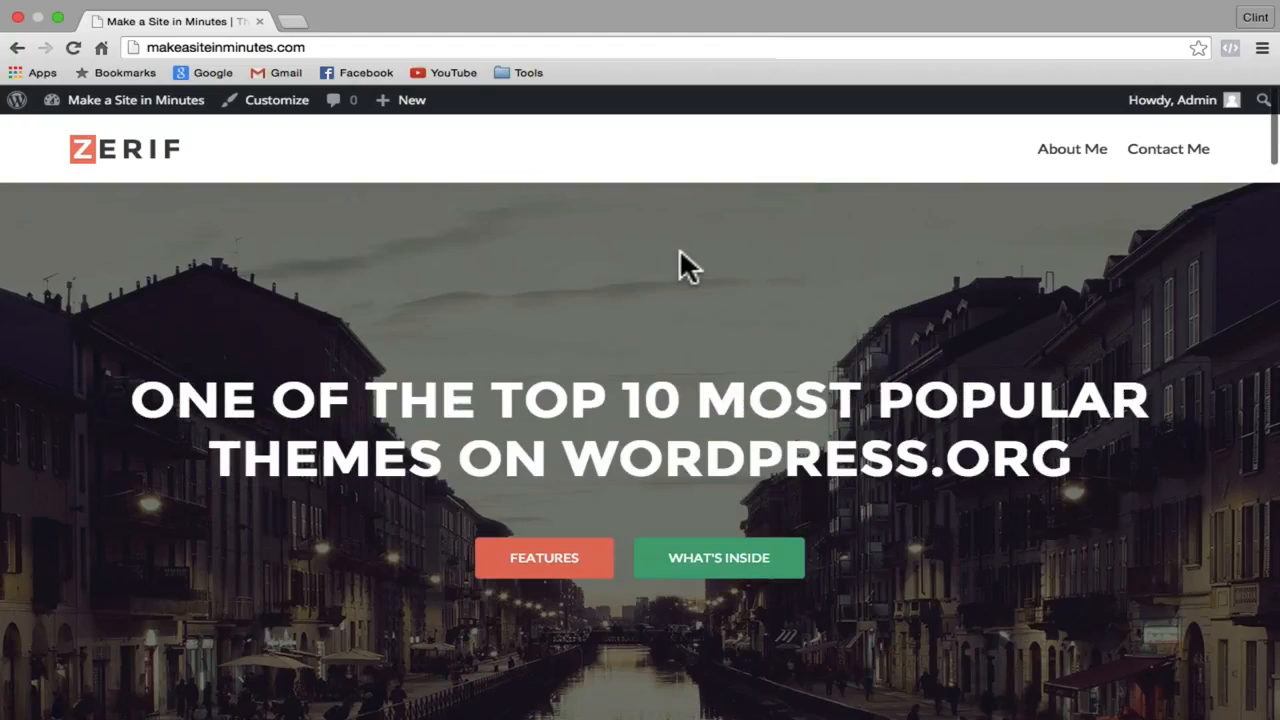
# Step: Open the Customizer's General options > General settings, where the logo option lives
pyautogui.click(265, 108)
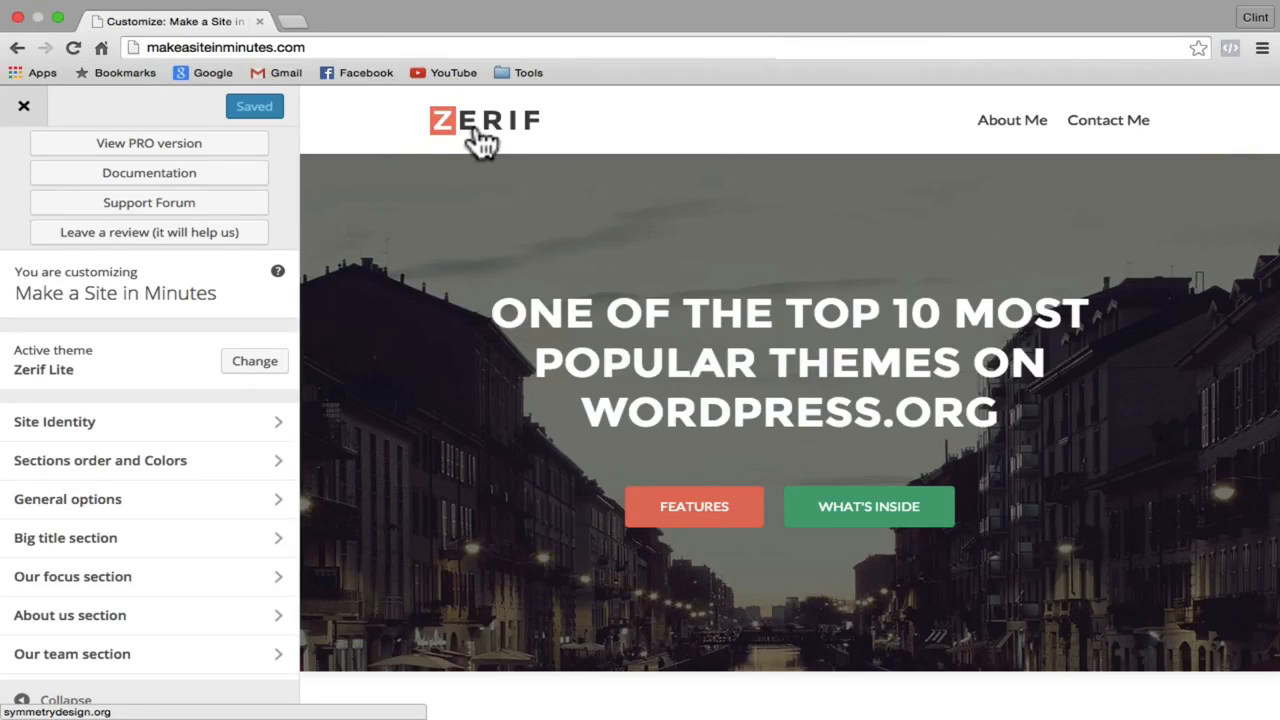
pyautogui.scroll(-1, 205, 458)
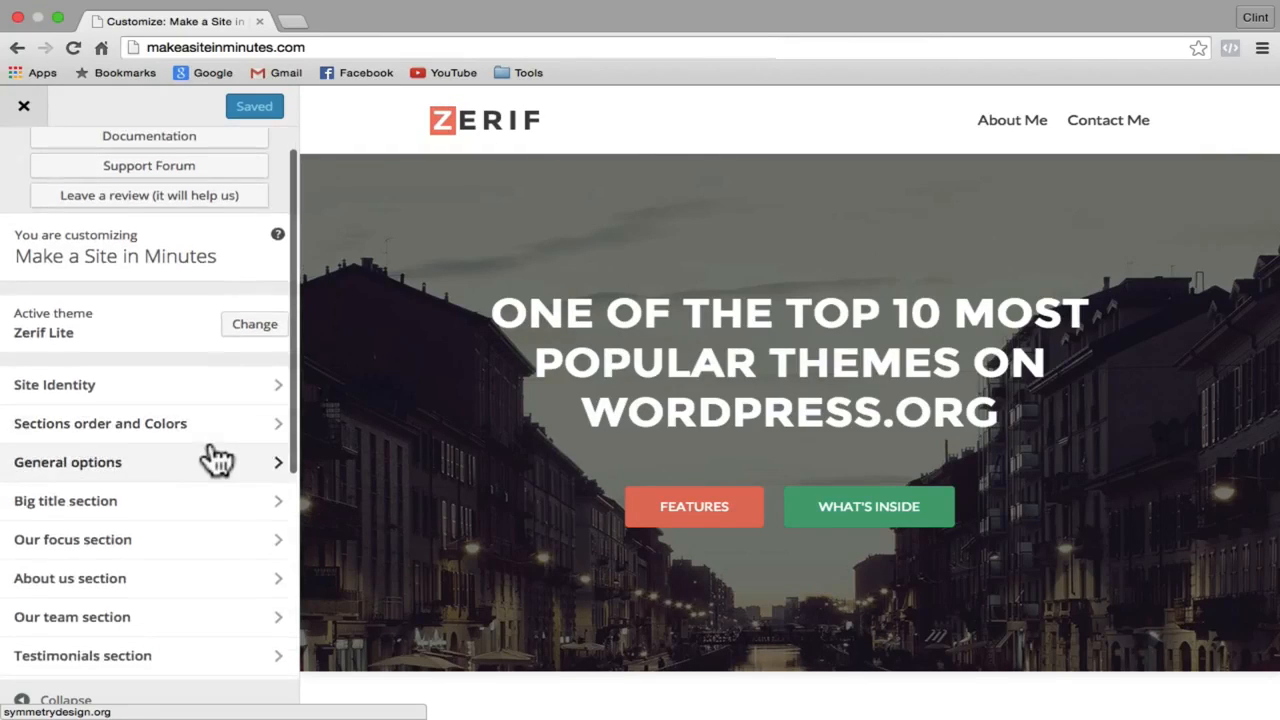
pyautogui.click(183, 467)
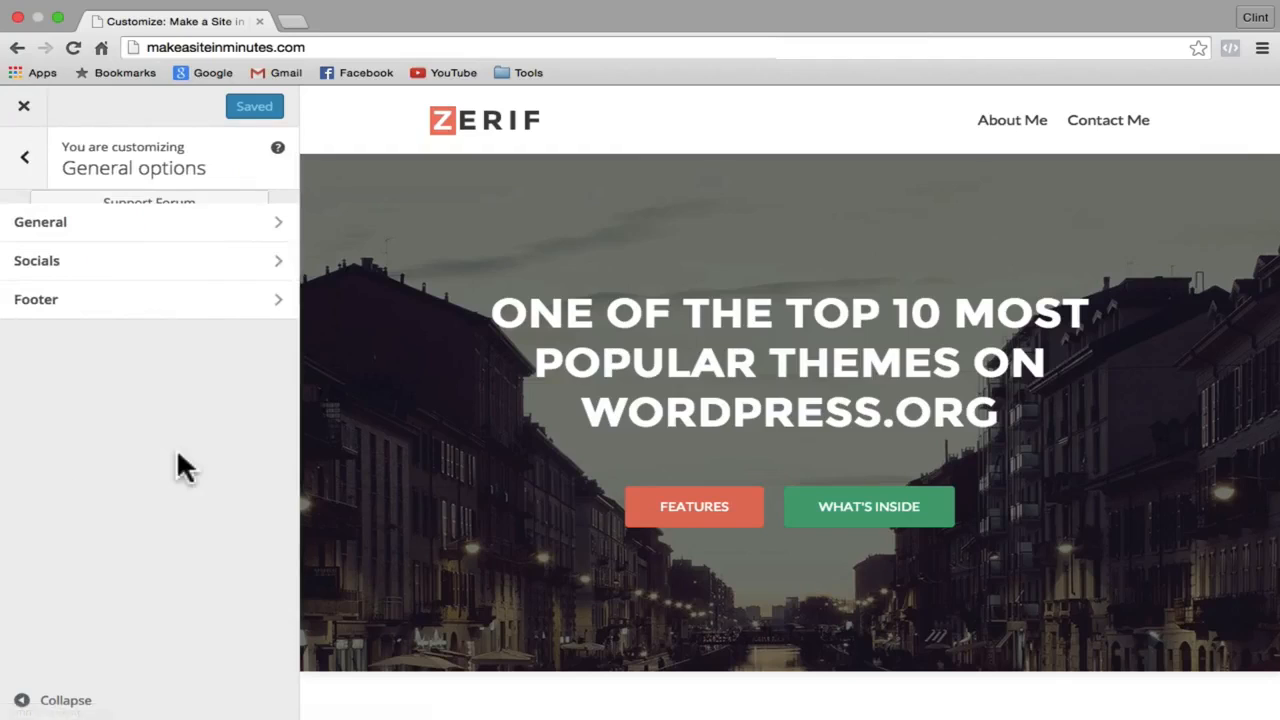
pyautogui.click(207, 234)
# Step: Upload logo.png from the Desktop and choose it as the site logo
pyautogui.click(220, 303)
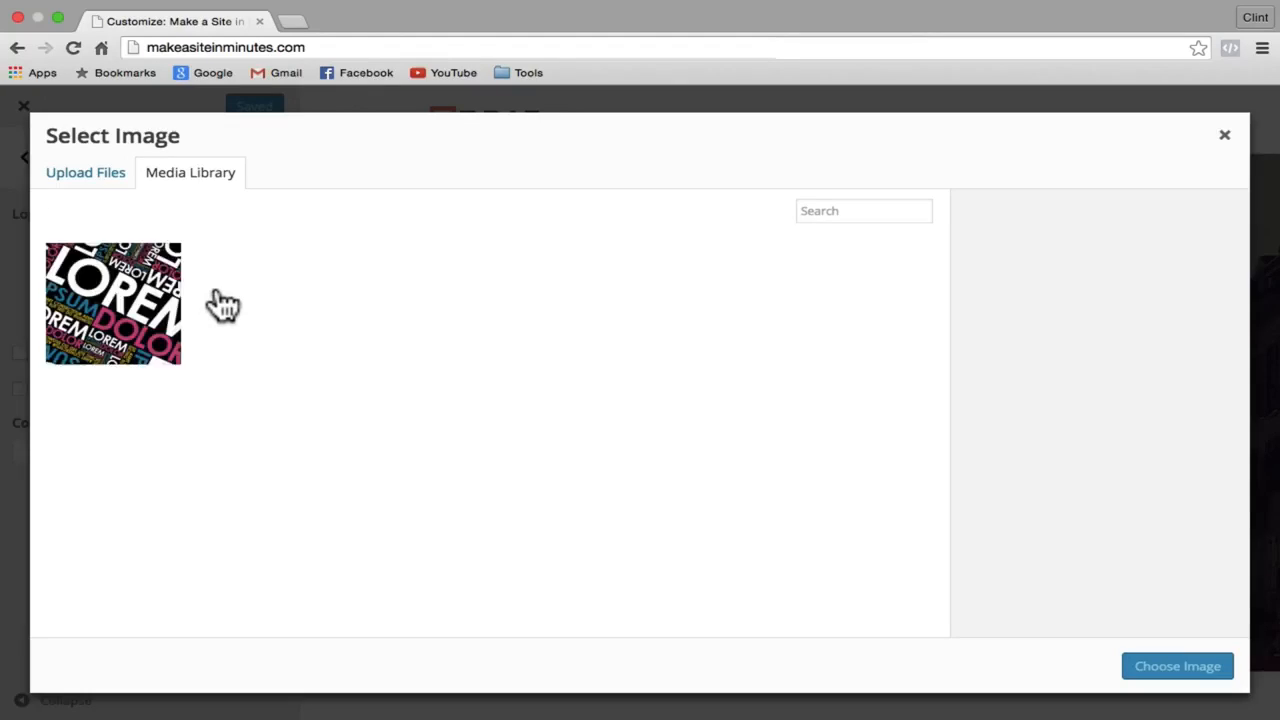
pyautogui.click(100, 180)
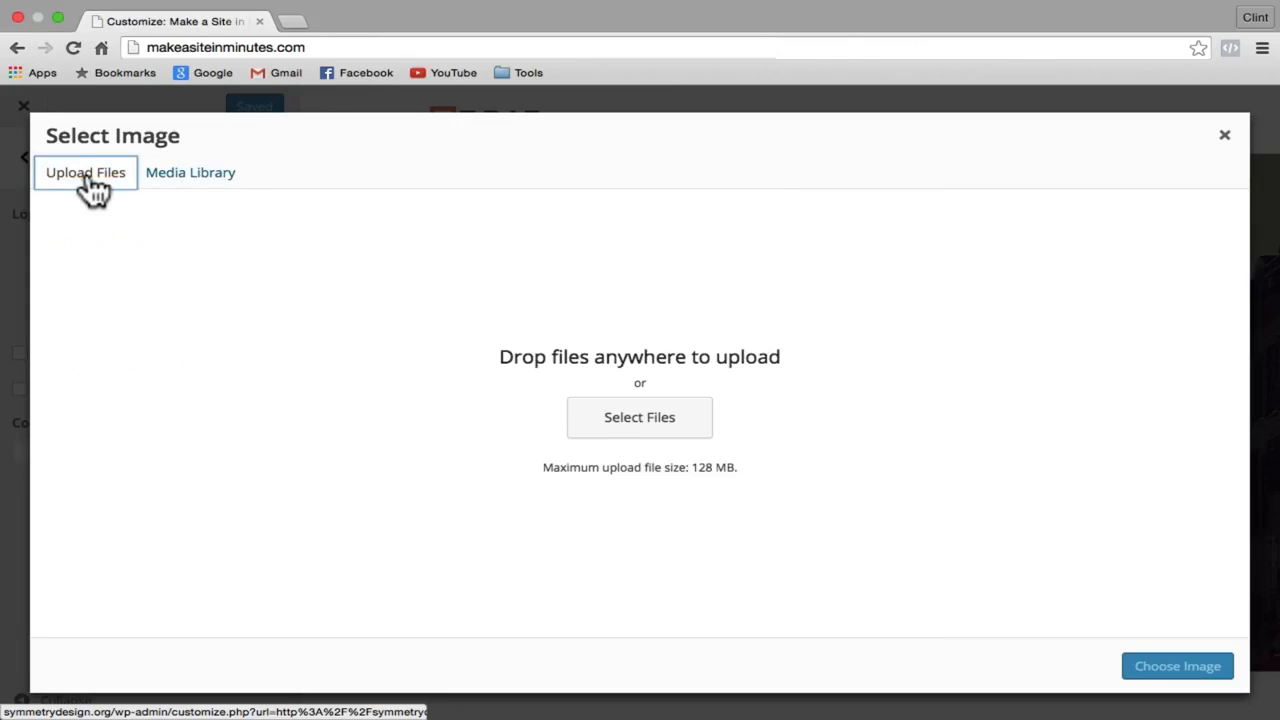
pyautogui.click(624, 436)
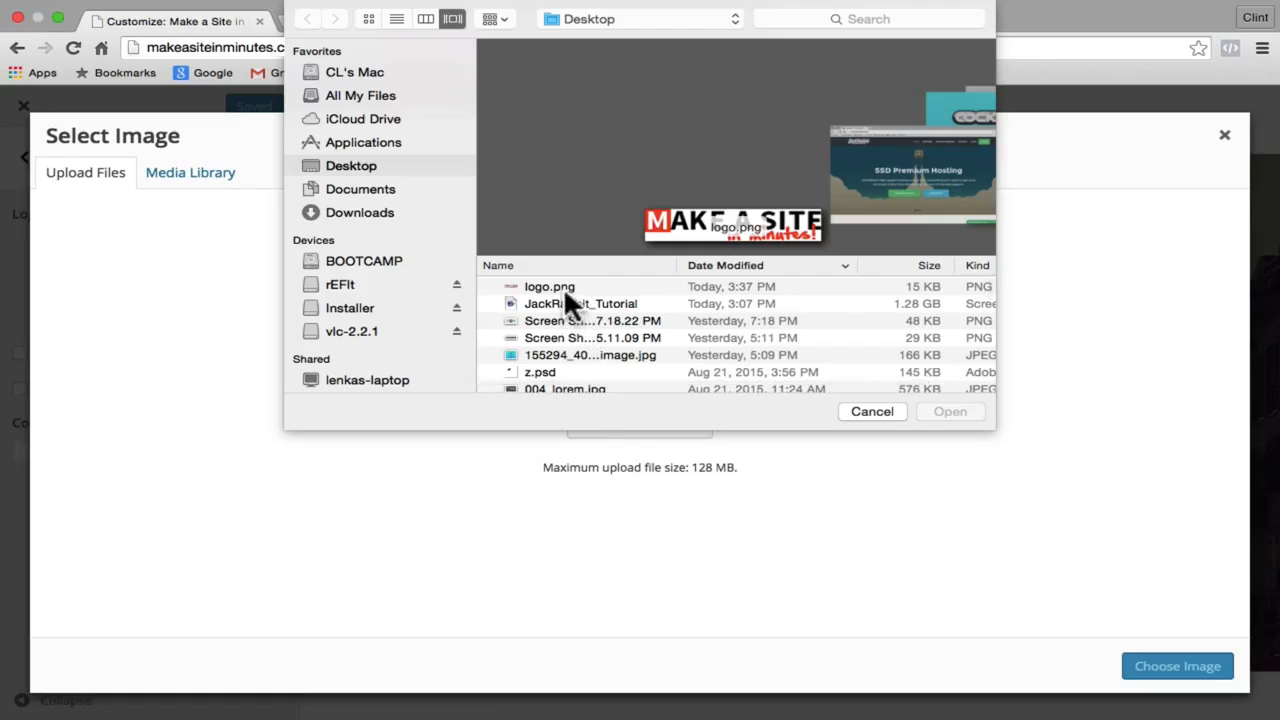
pyautogui.click(563, 286)
pyautogui.click(966, 418)
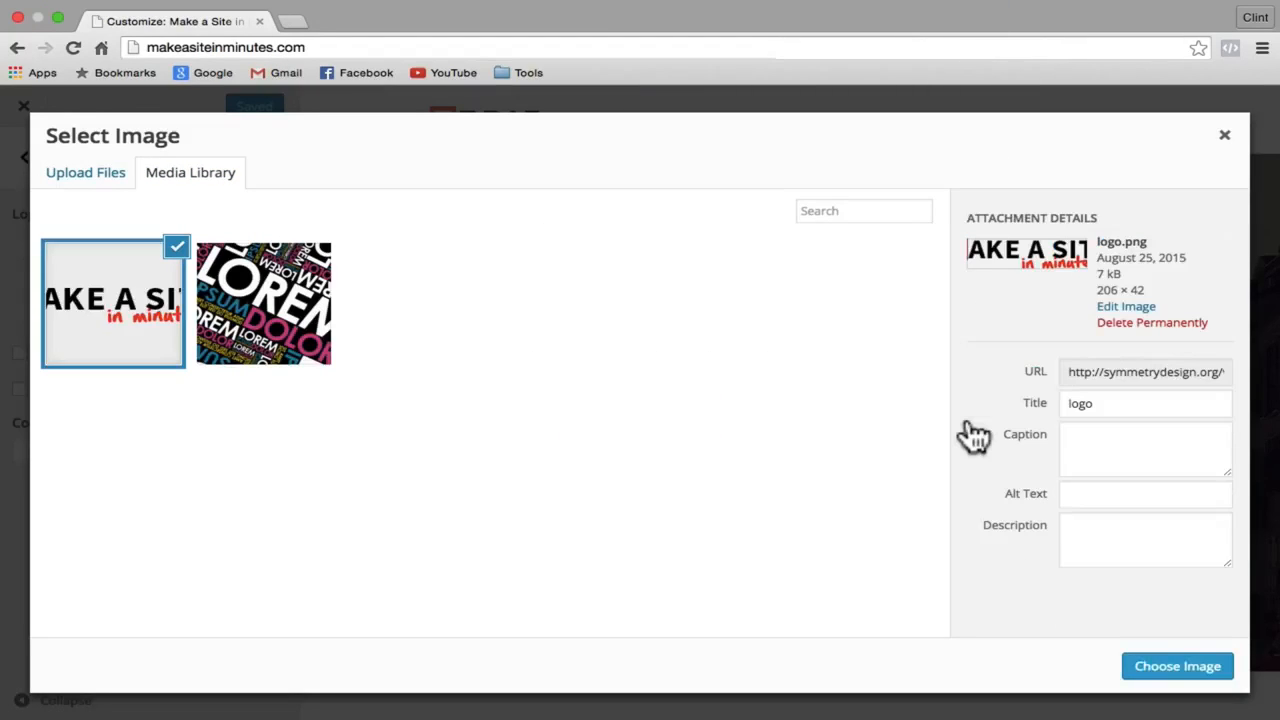
pyautogui.click(1175, 666)
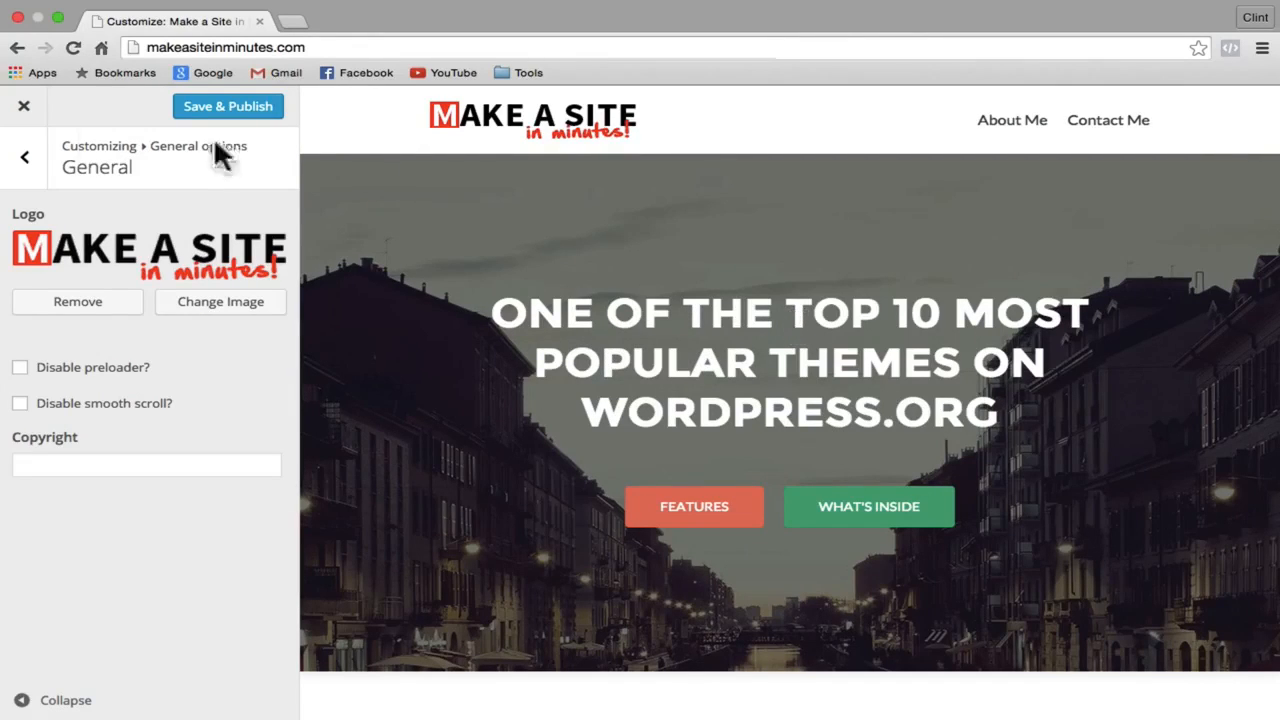
pyautogui.click(22, 162)
# Step: Replace the Big title text with 'Learn how to create this website in 10 minutes'
pyautogui.click(21, 162)
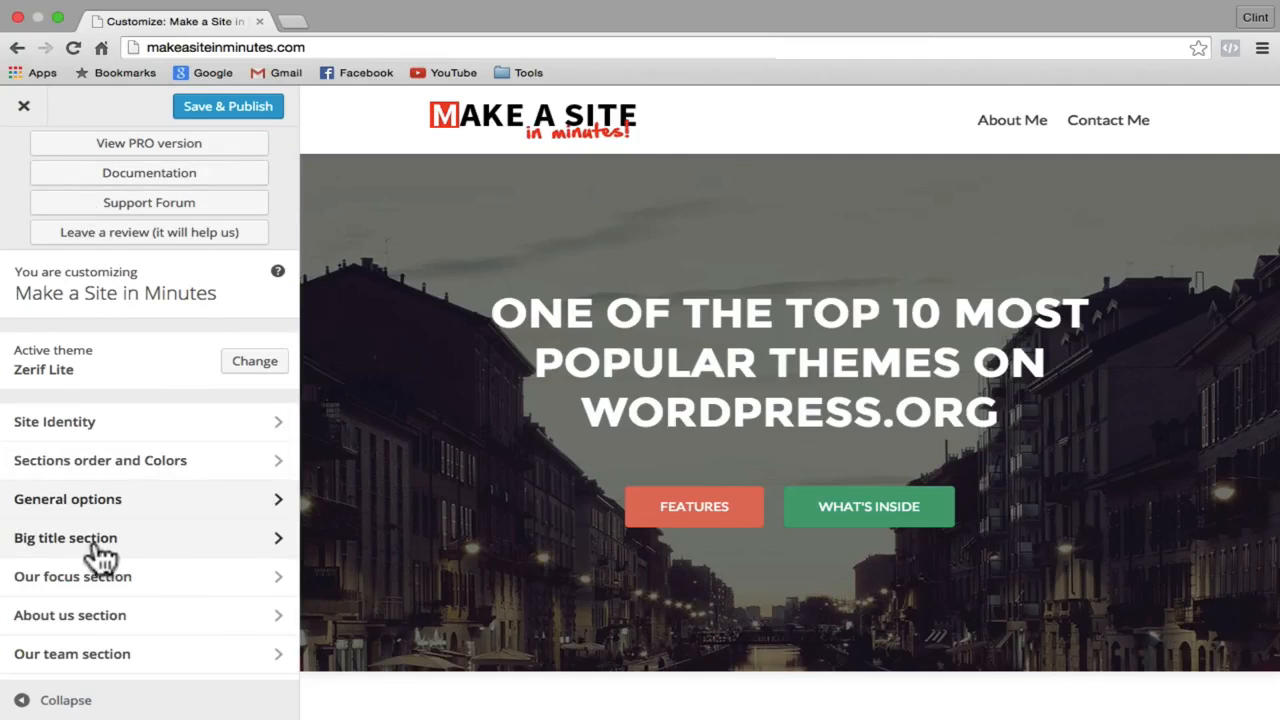
pyautogui.click(242, 540)
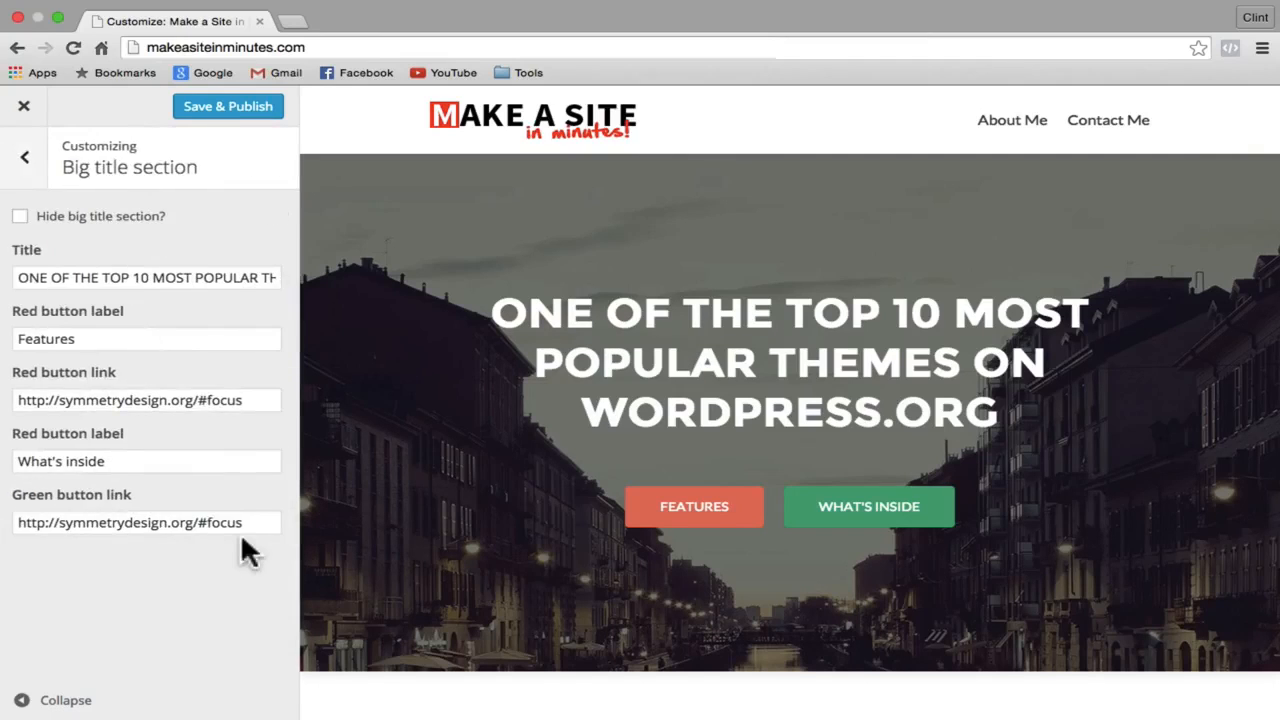
pyautogui.tripleClick(175, 277)
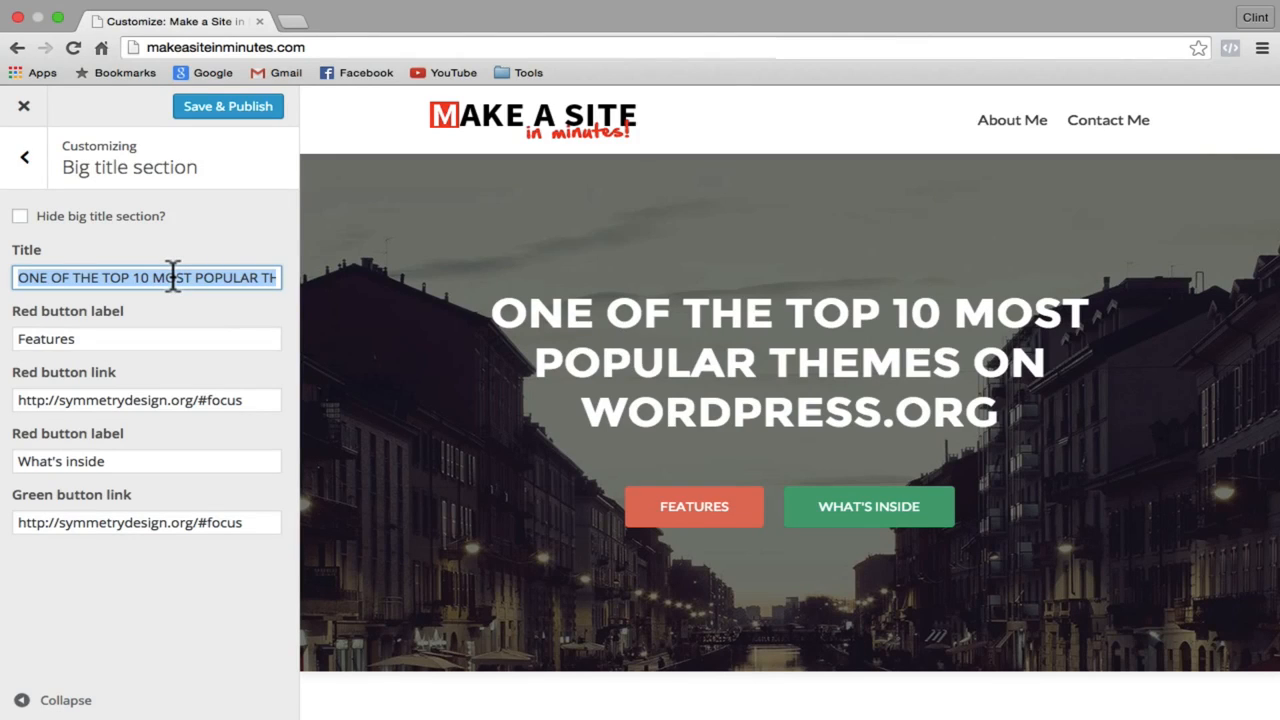
pyautogui.write('Learn ')
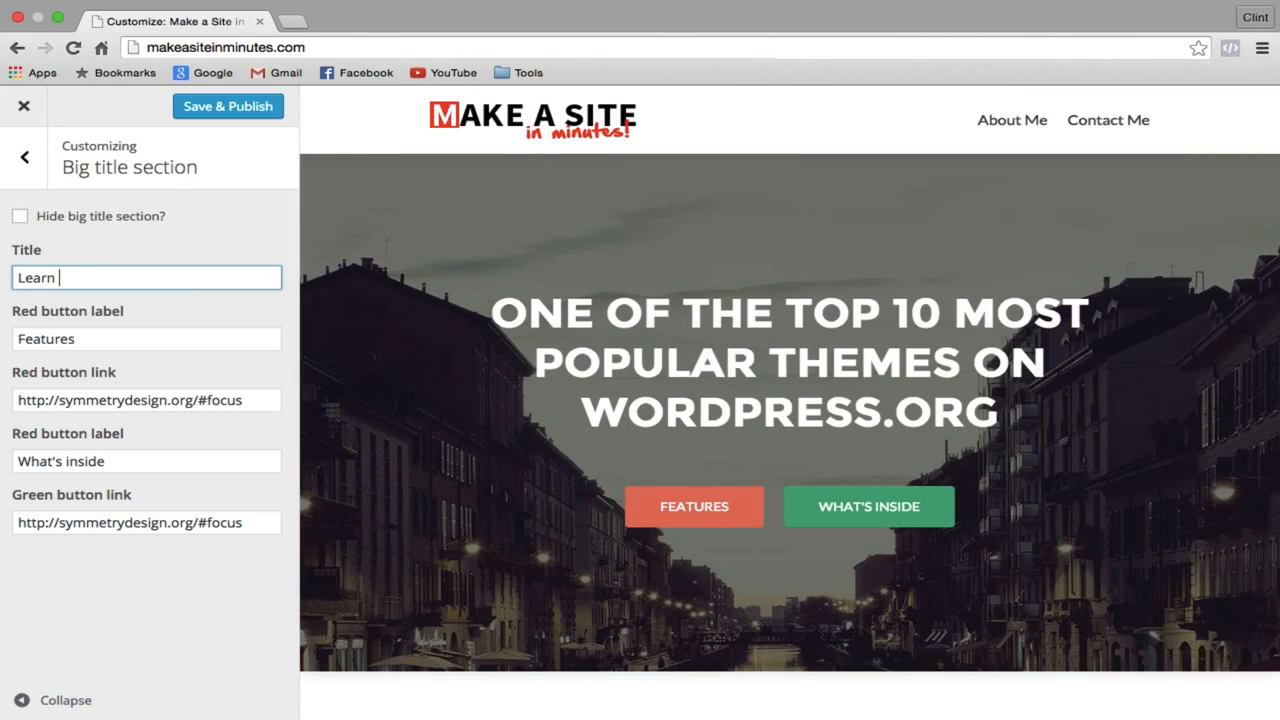
pyautogui.write('how to create this website in ')
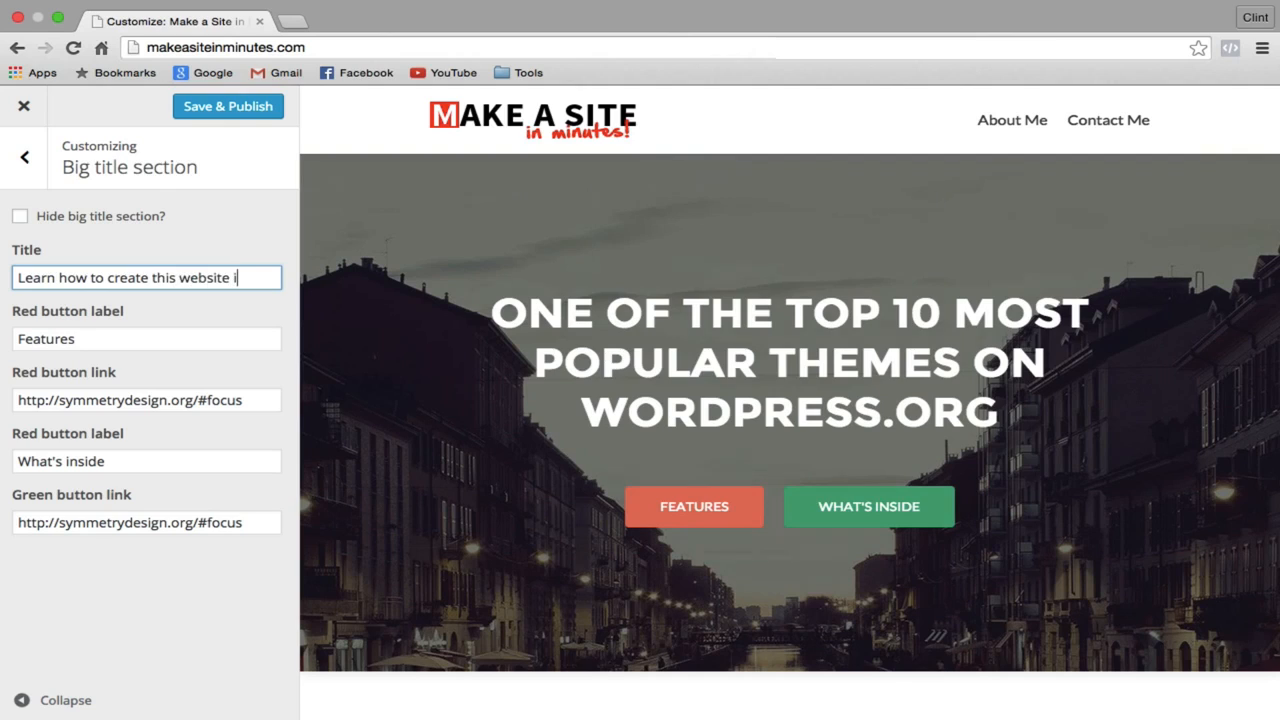
pyautogui.write('10 minutes')
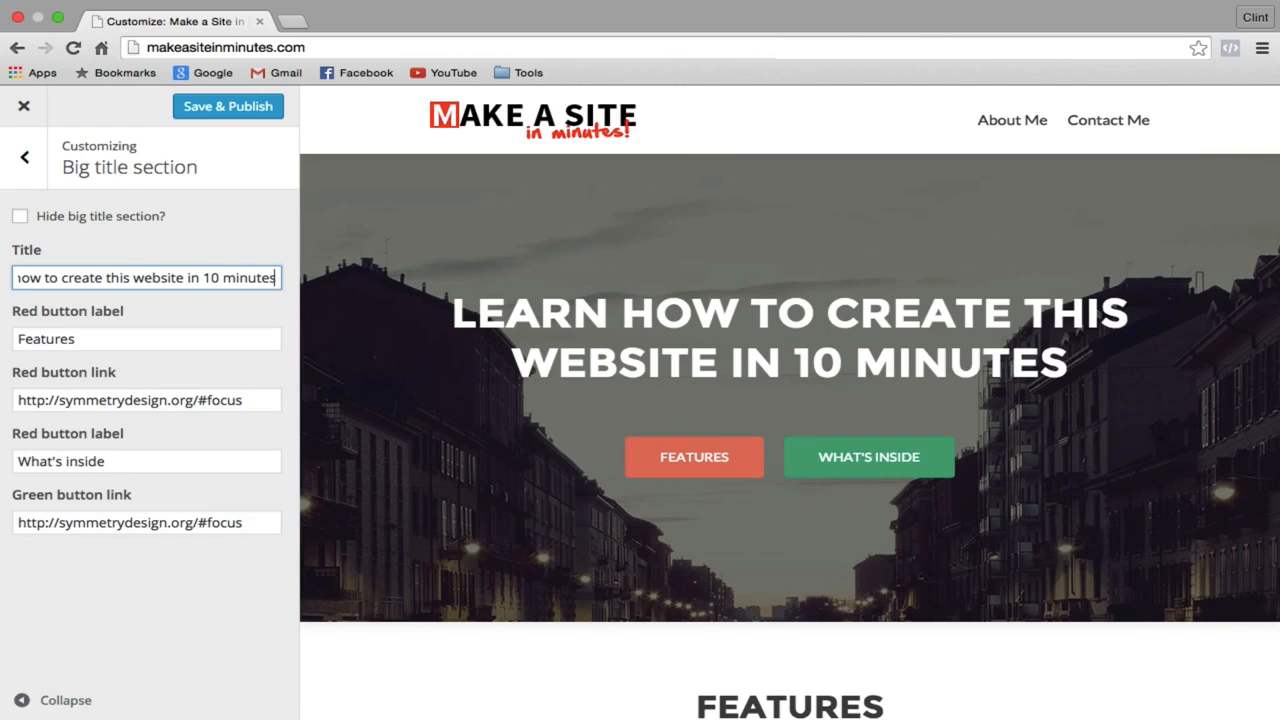
# Step: Save & Publish the logo and hero title changes, then close the Customizer
pyautogui.click(24, 157)
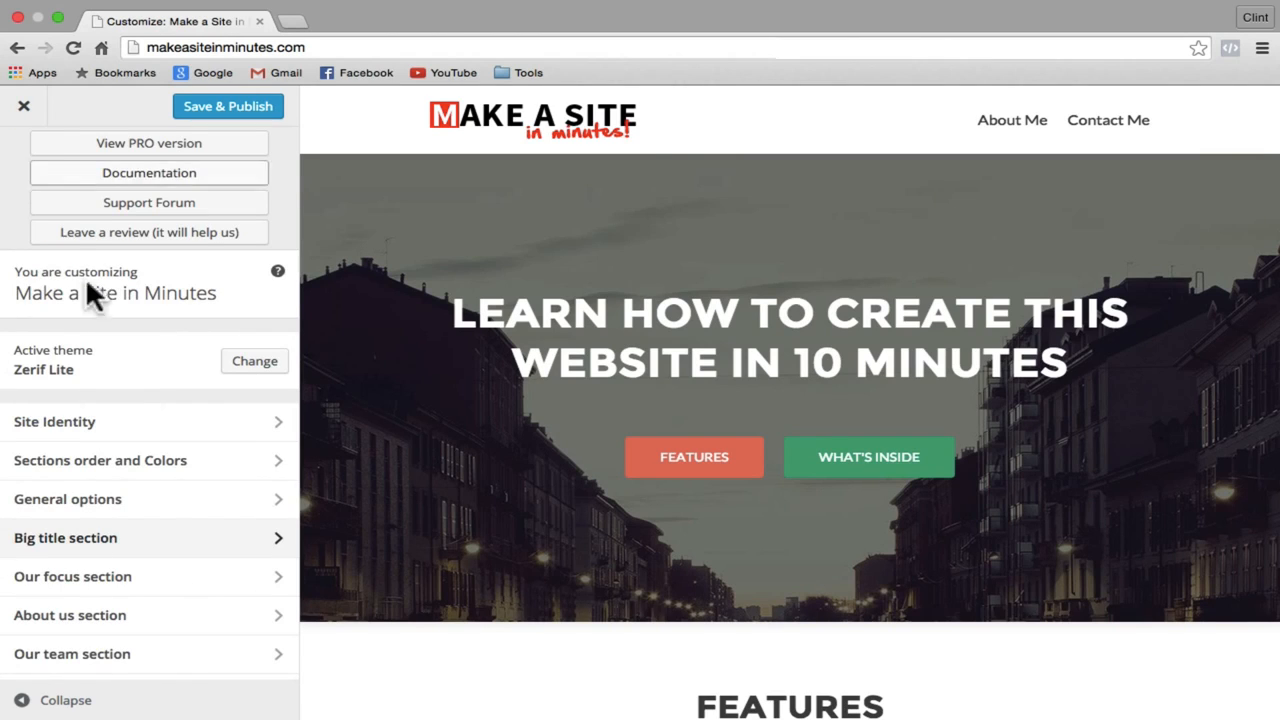
pyautogui.scroll(-5, 140, 453)
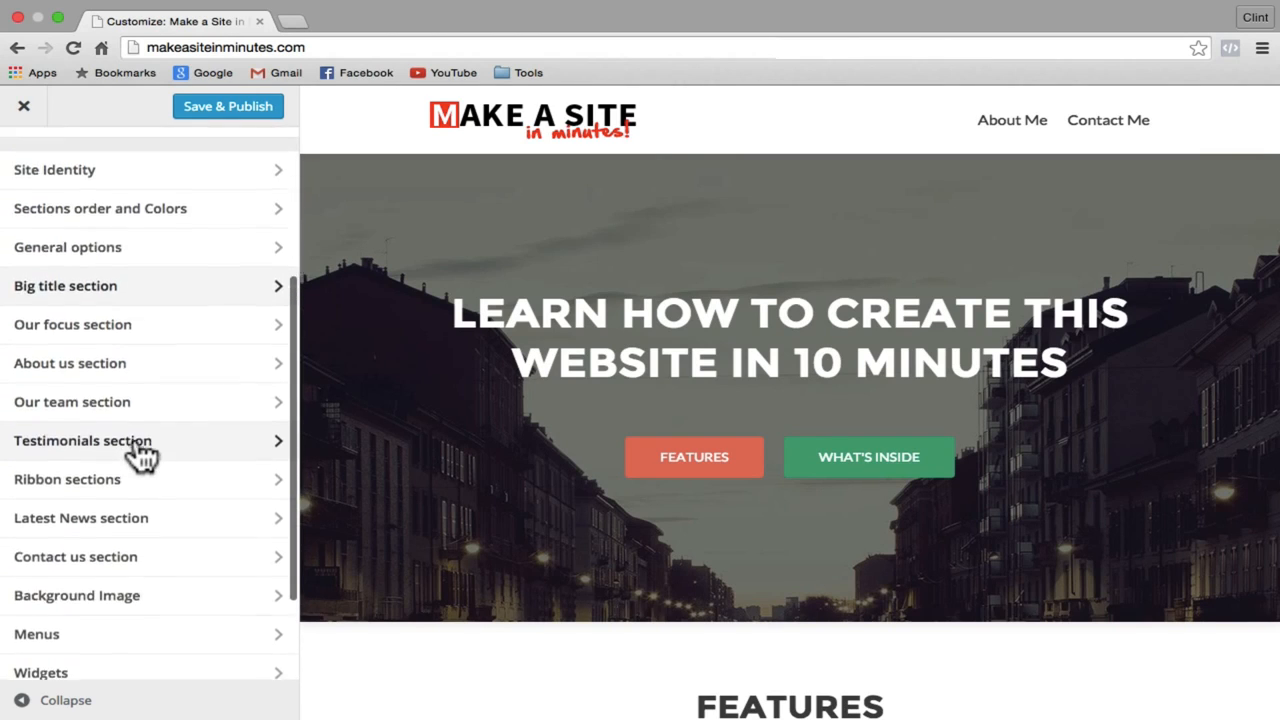
pyautogui.scroll(5, 140, 453)
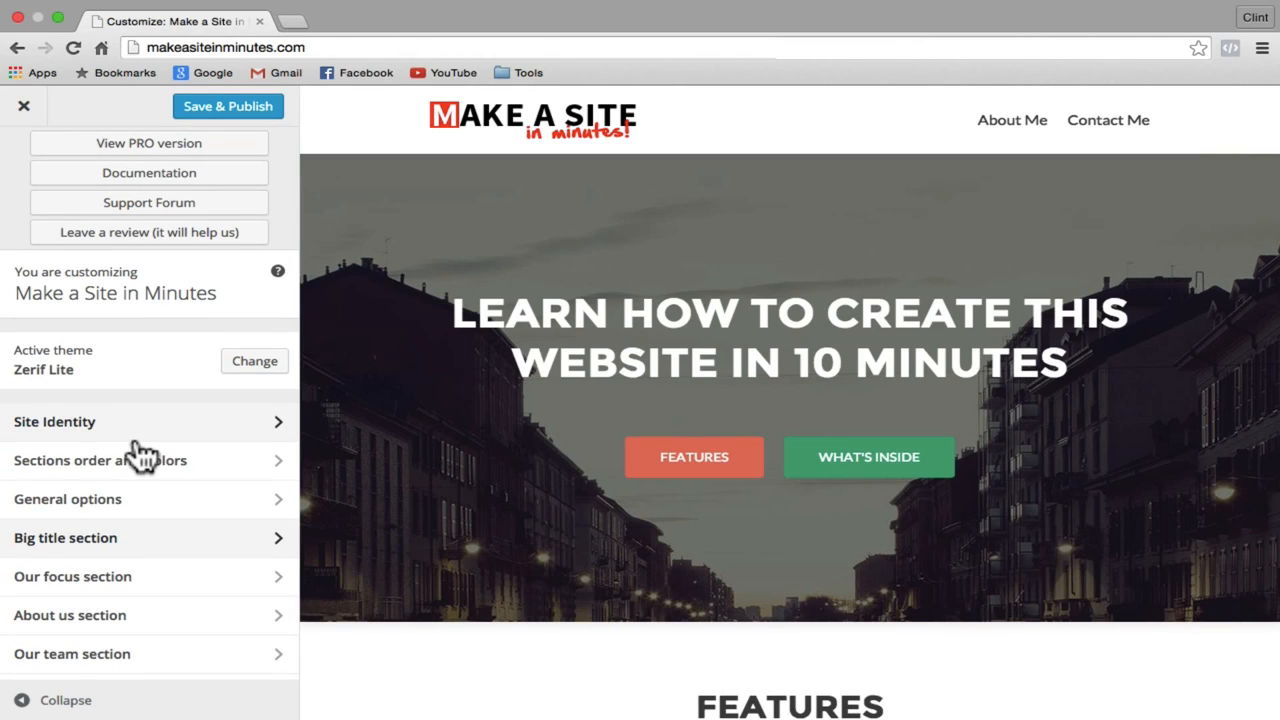
pyautogui.click(211, 110)
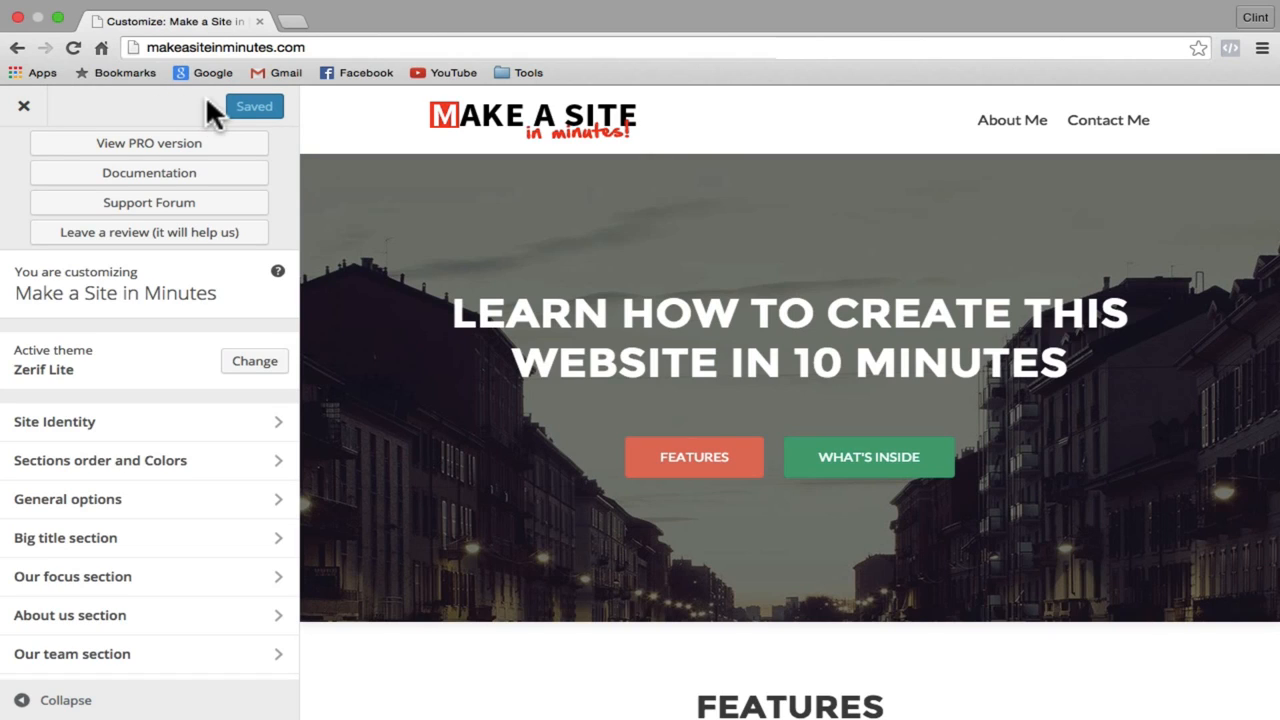
pyautogui.click(24, 108)
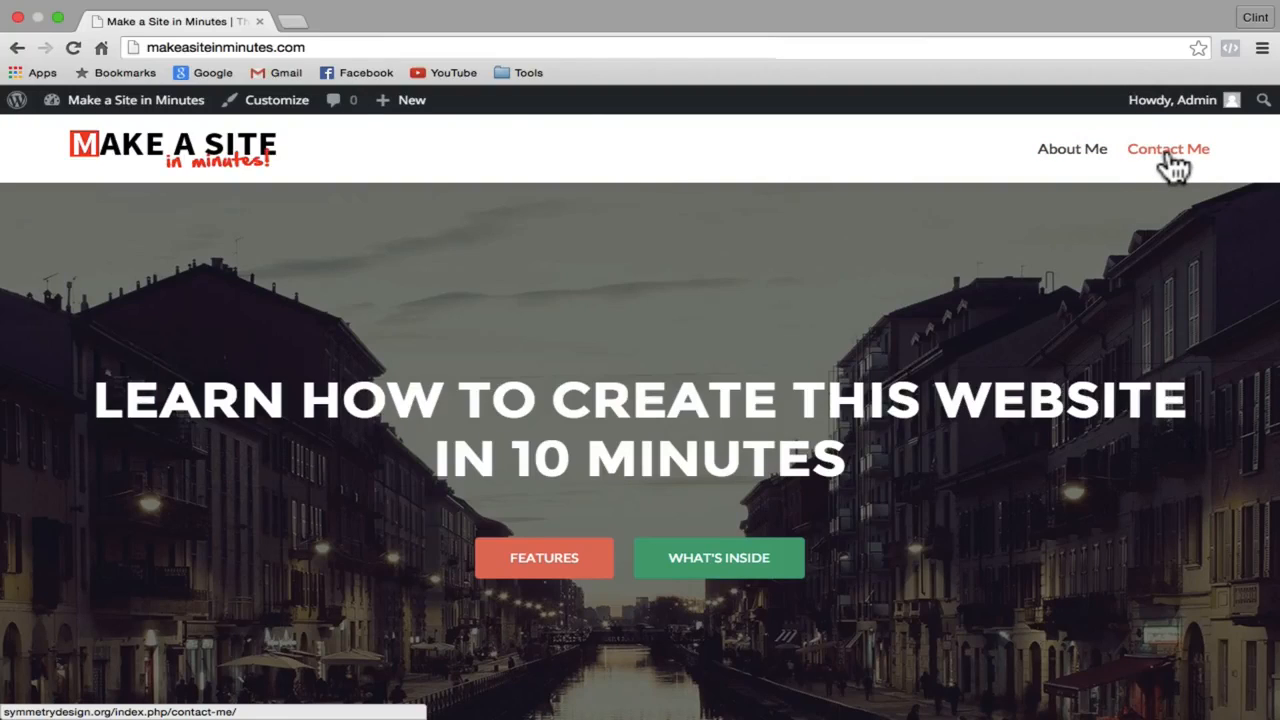
# Step: Create Menu 1 with Home, About Me and Contact Me under Appearance > Menus, then start a new page
pyautogui.click(200, 108)
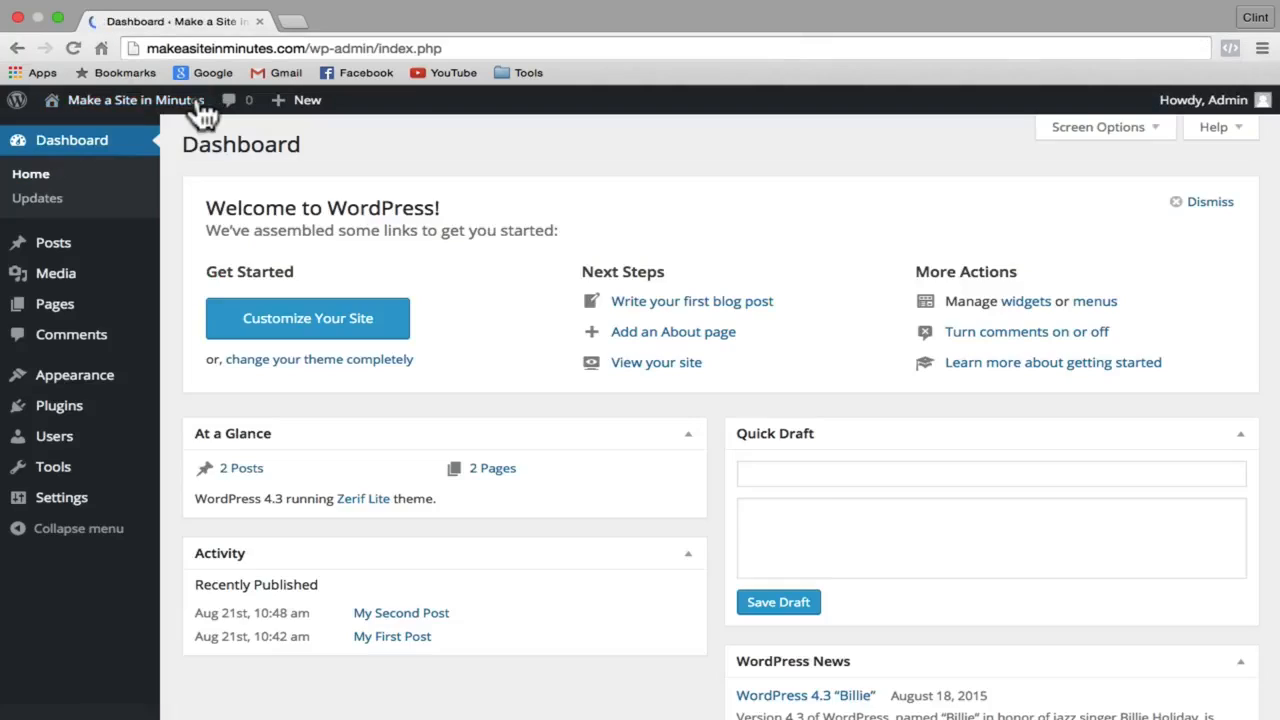
pyautogui.moveTo(88, 390)
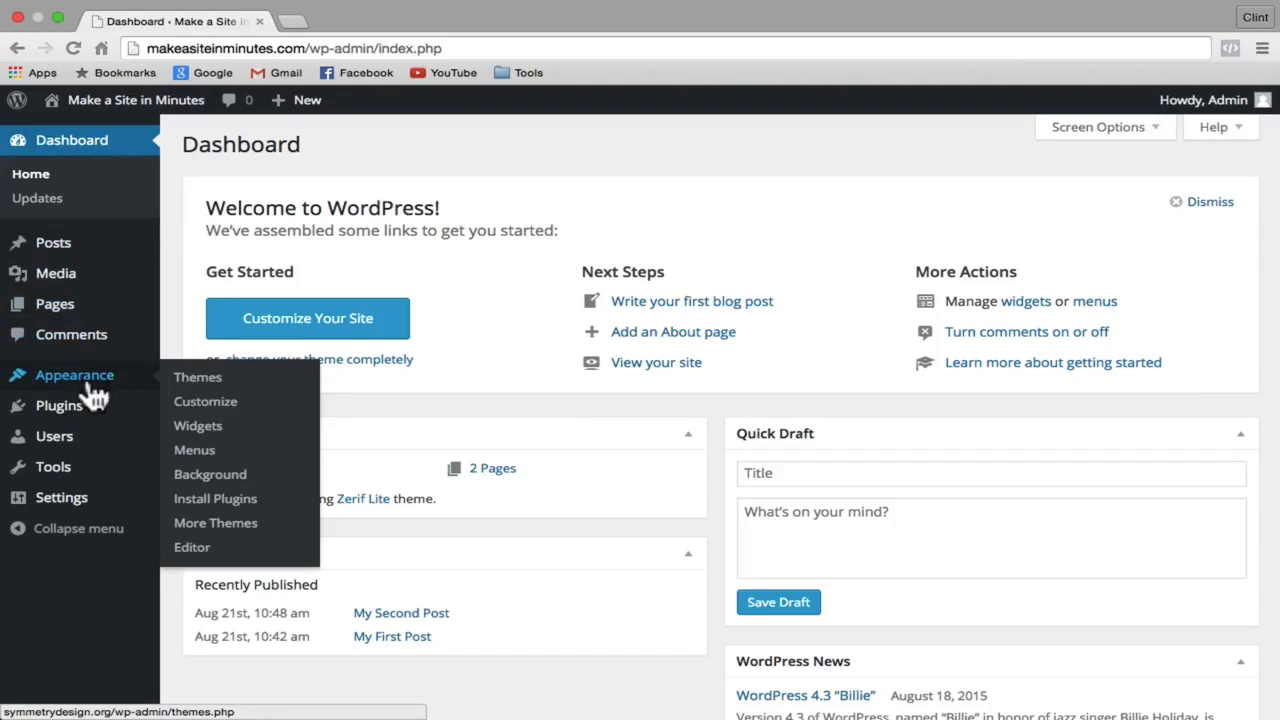
pyautogui.click(208, 450)
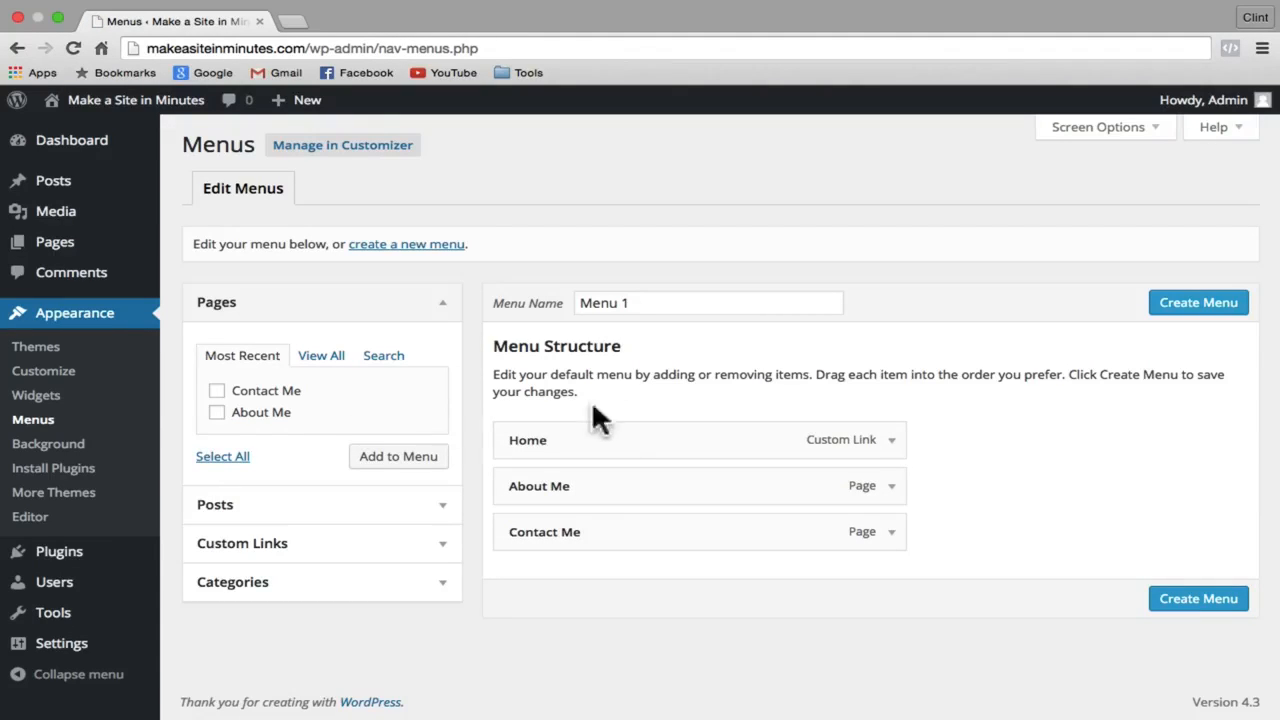
pyautogui.click(1190, 306)
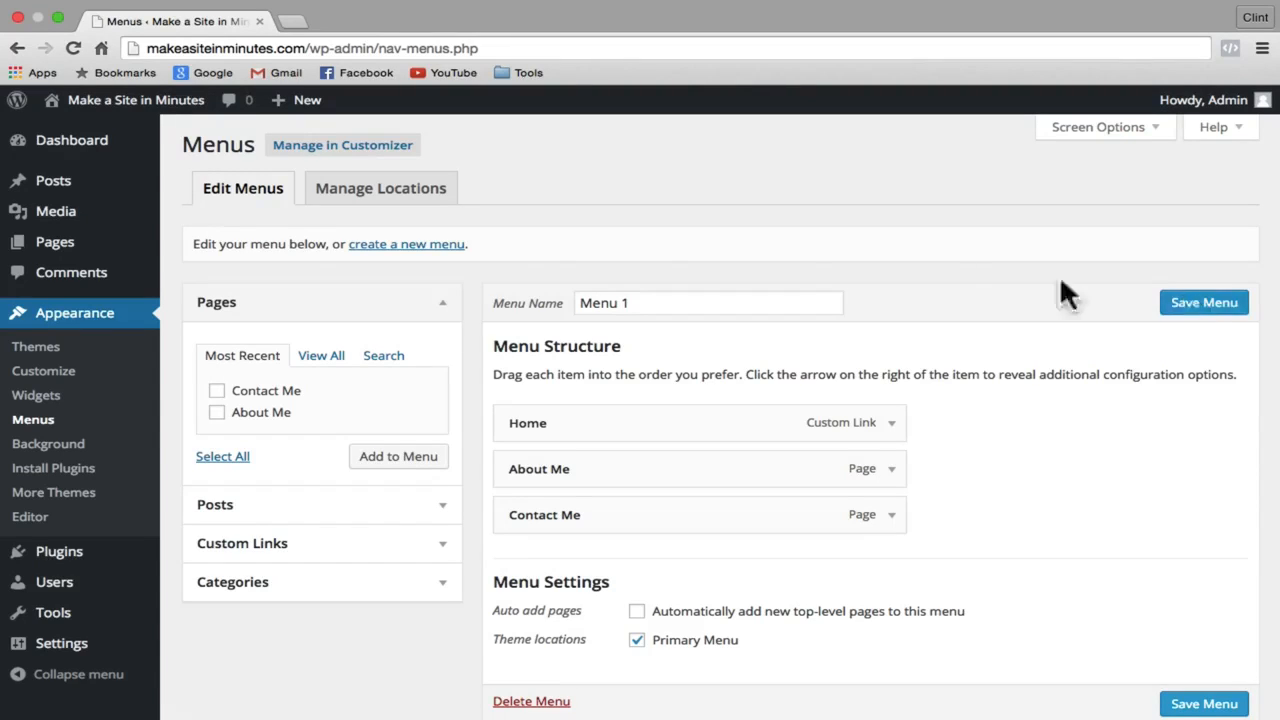
pyautogui.moveTo(94, 249)
pyautogui.click(190, 276)
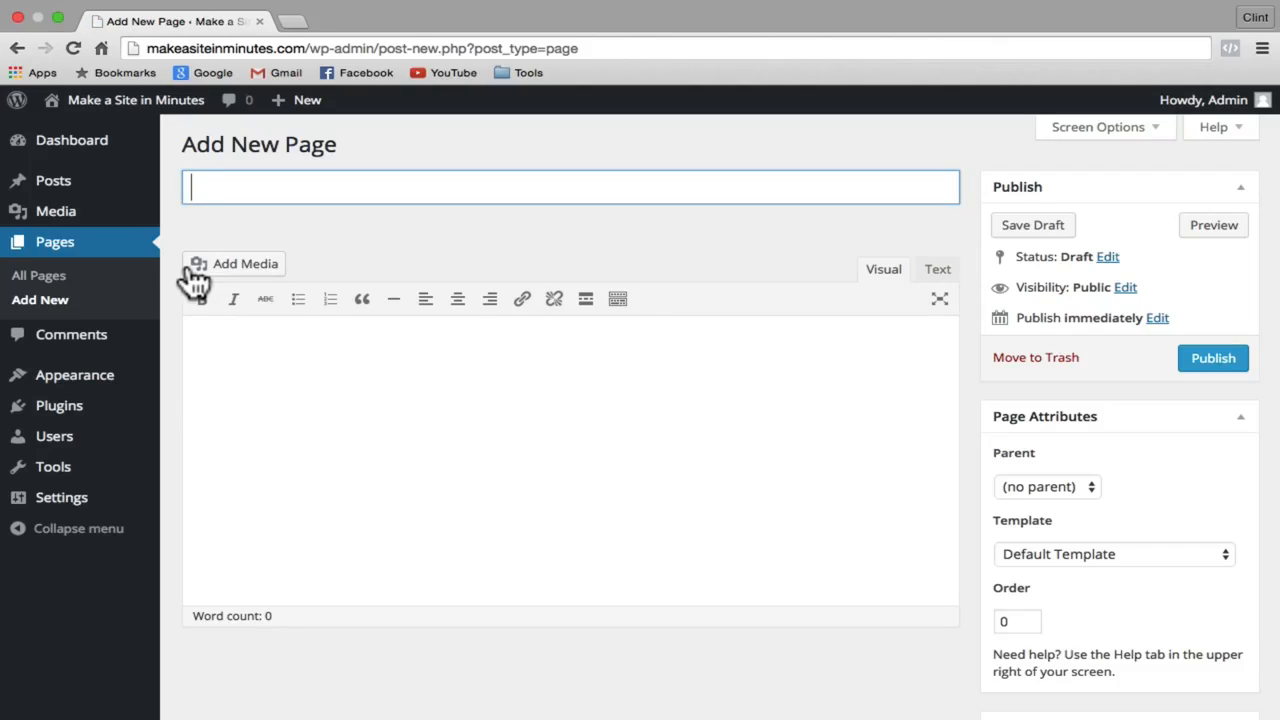
# Step: Title the new page 'Blog', set its template to Blog, and publish it
pyautogui.write('Blog')
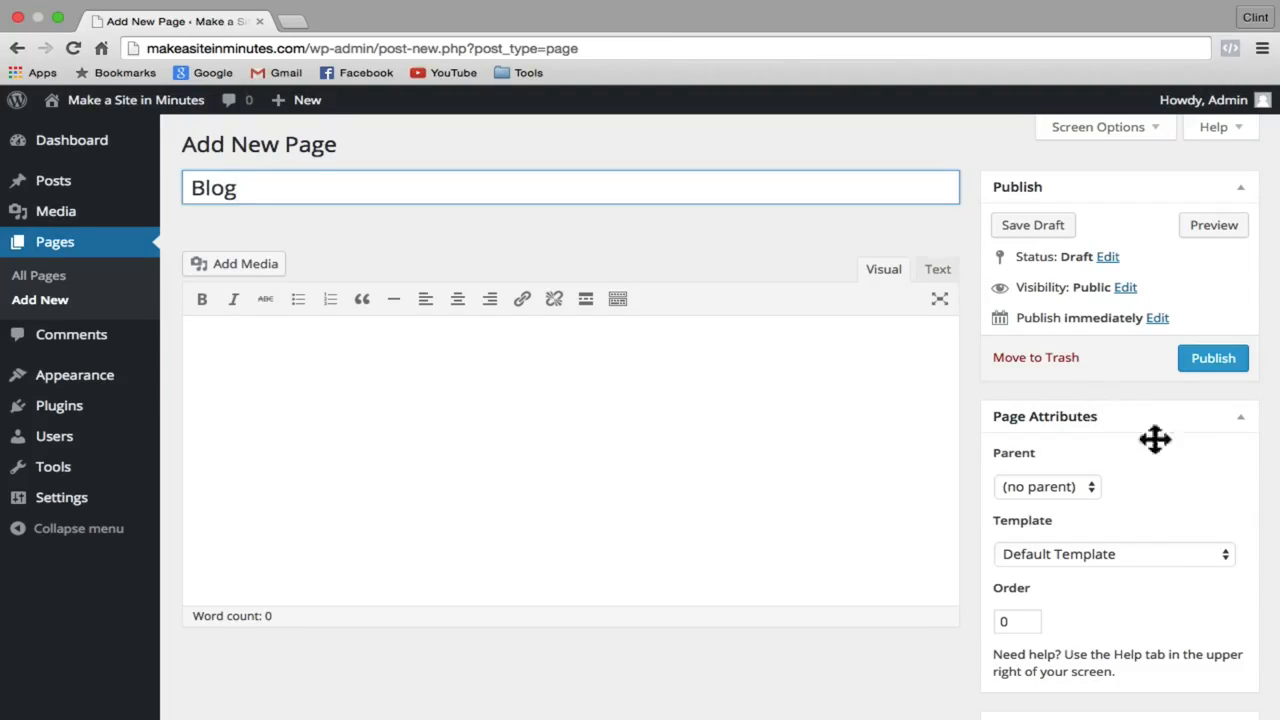
pyautogui.click(1224, 557)
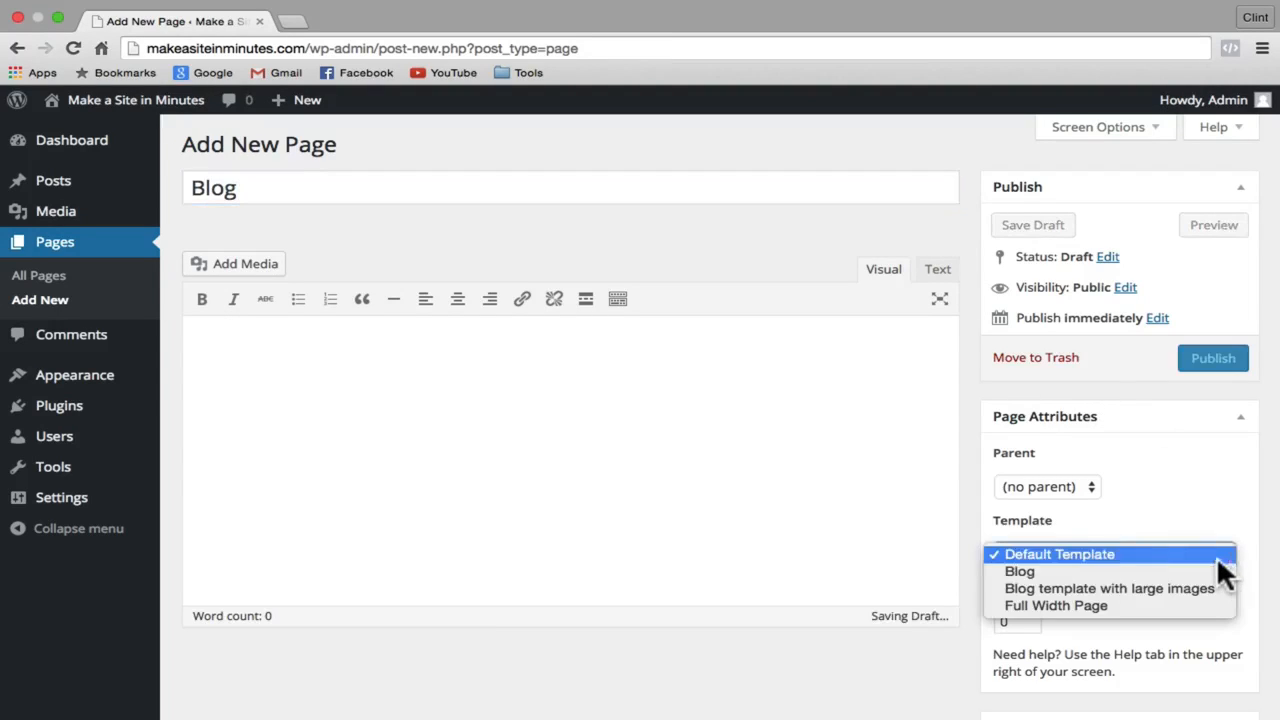
pyautogui.click(1207, 571)
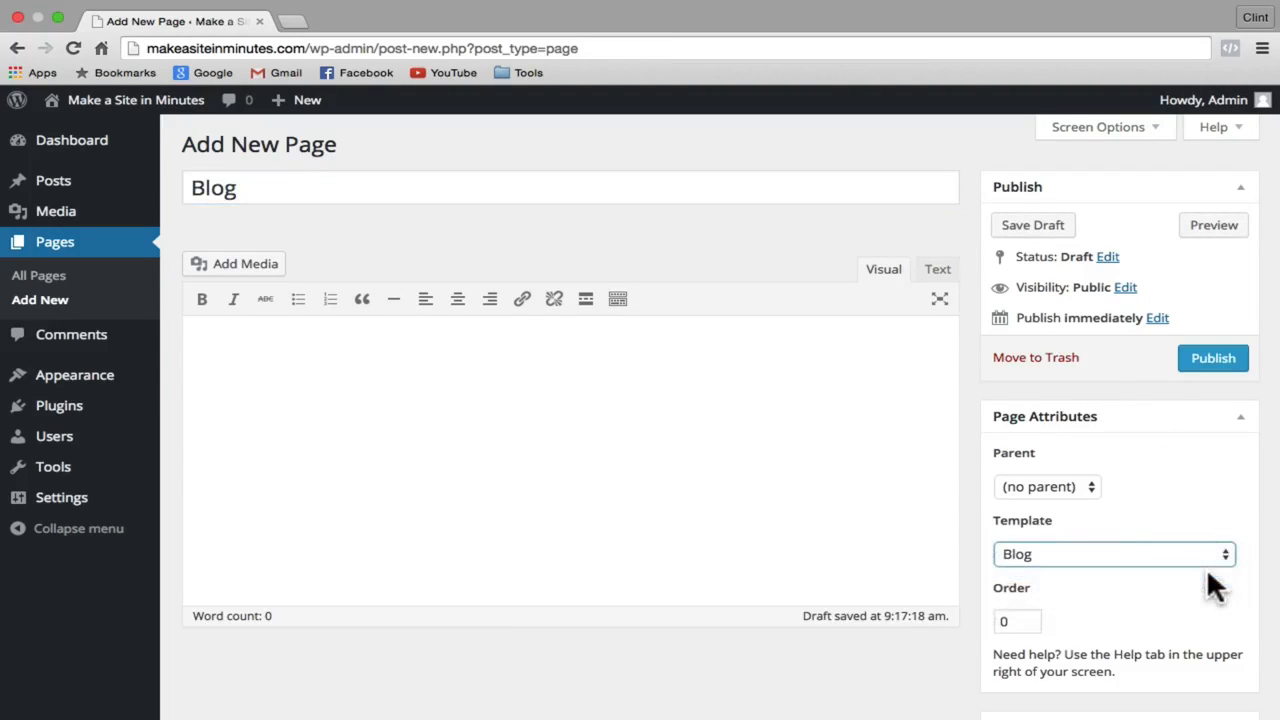
pyautogui.click(1215, 358)
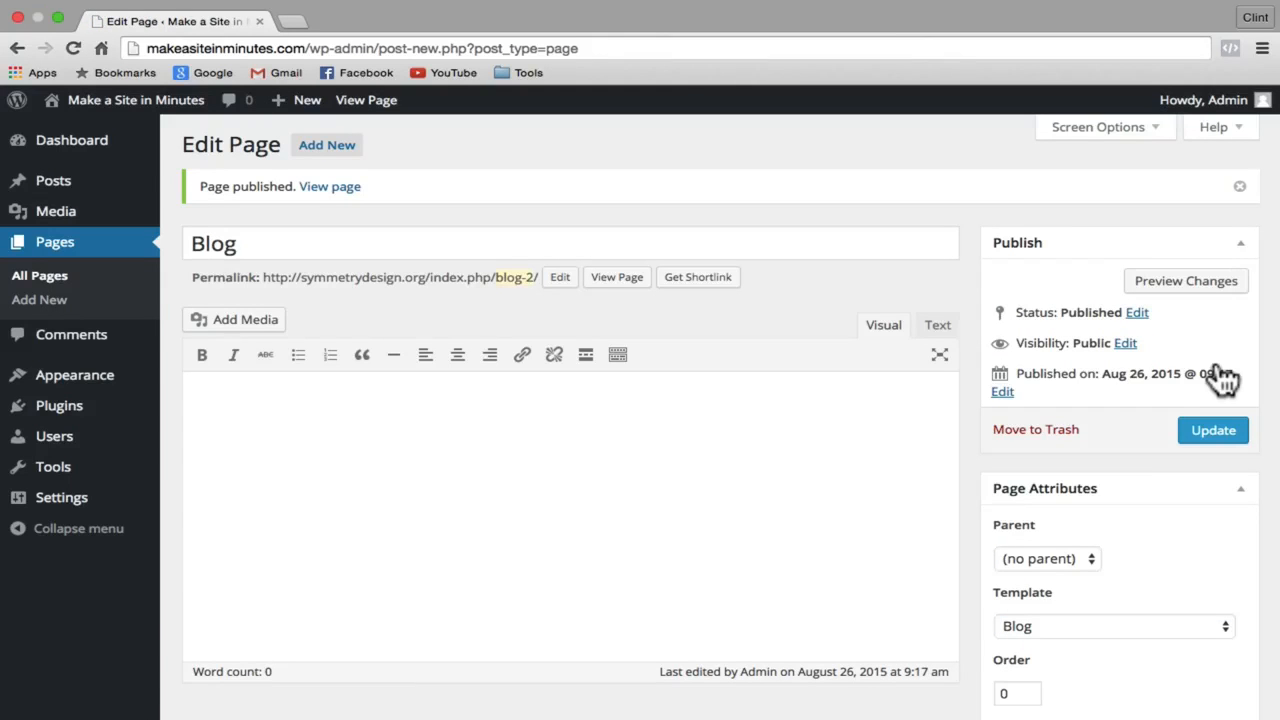
# Step: Add the Blog page to Menu 1 and drag it between Home and About Me
pyautogui.moveTo(108, 380)
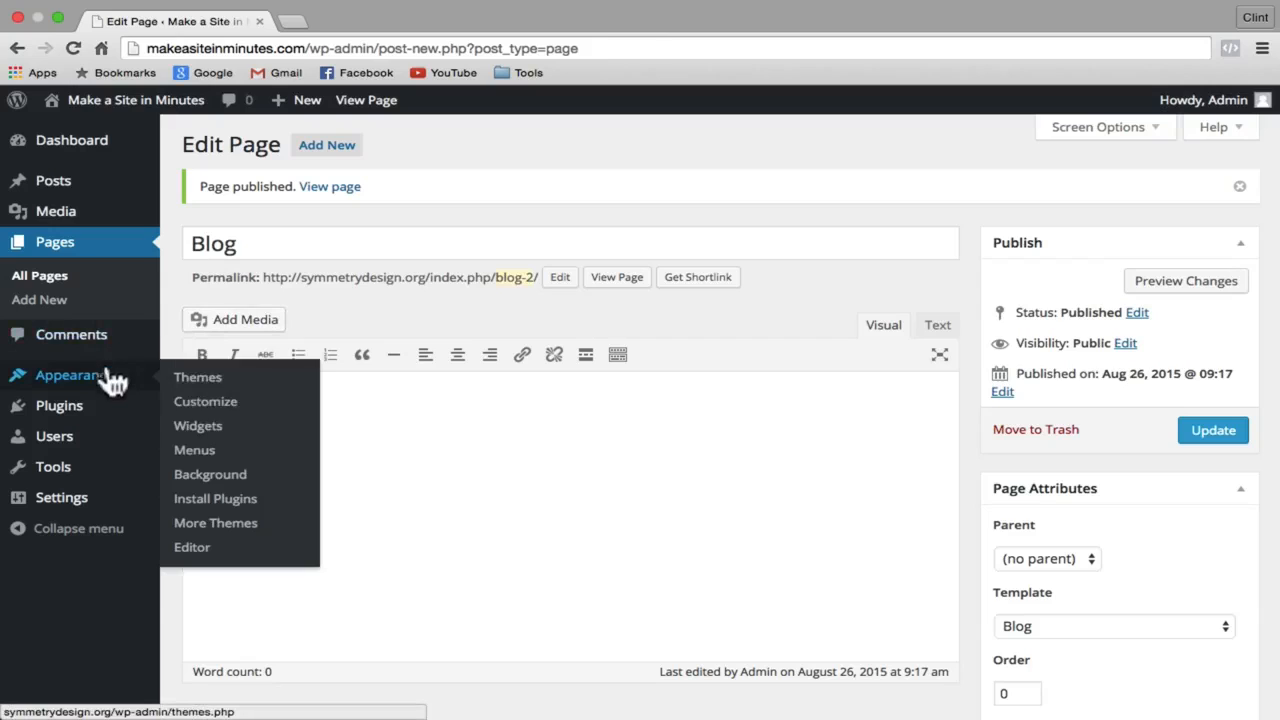
pyautogui.click(218, 455)
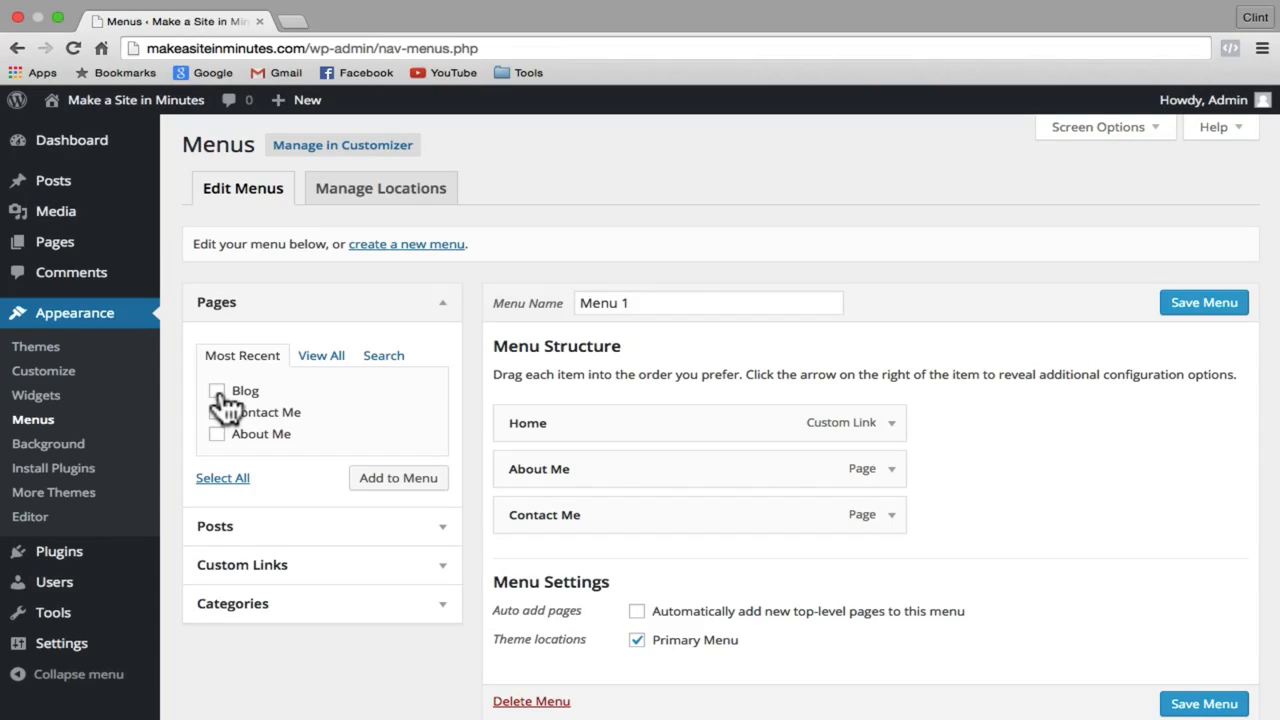
pyautogui.click(218, 392)
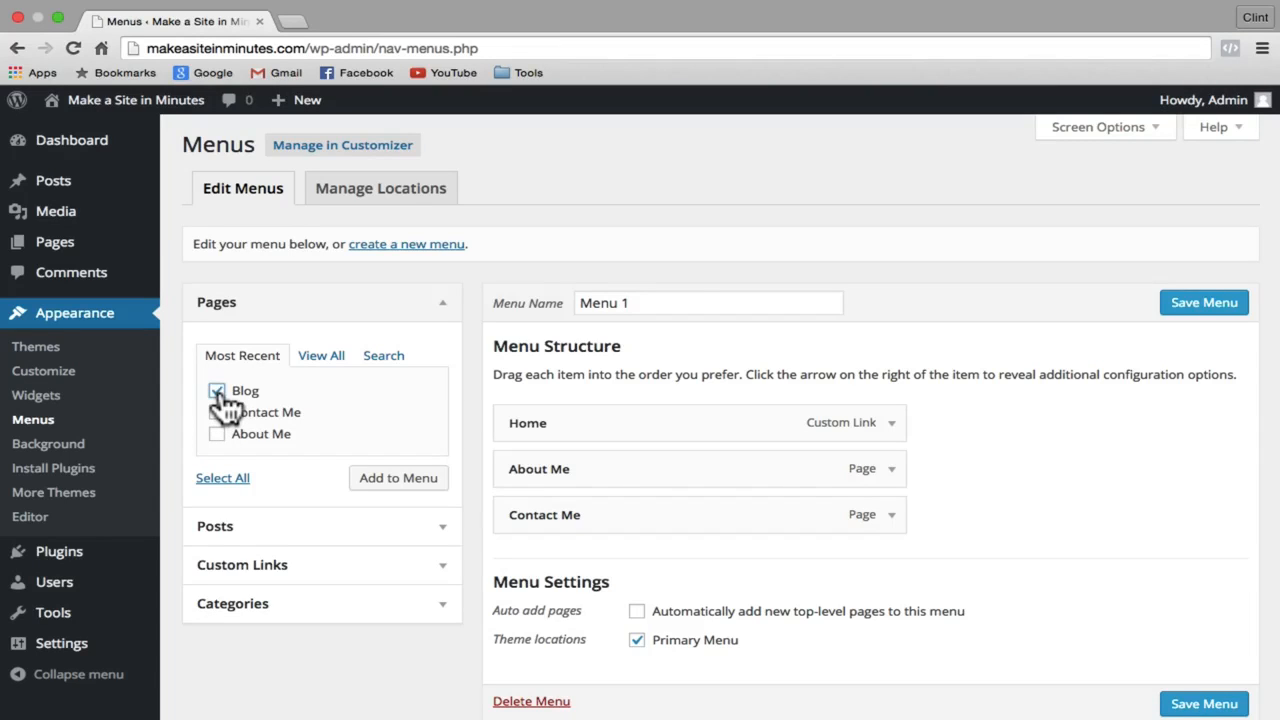
pyautogui.click(386, 484)
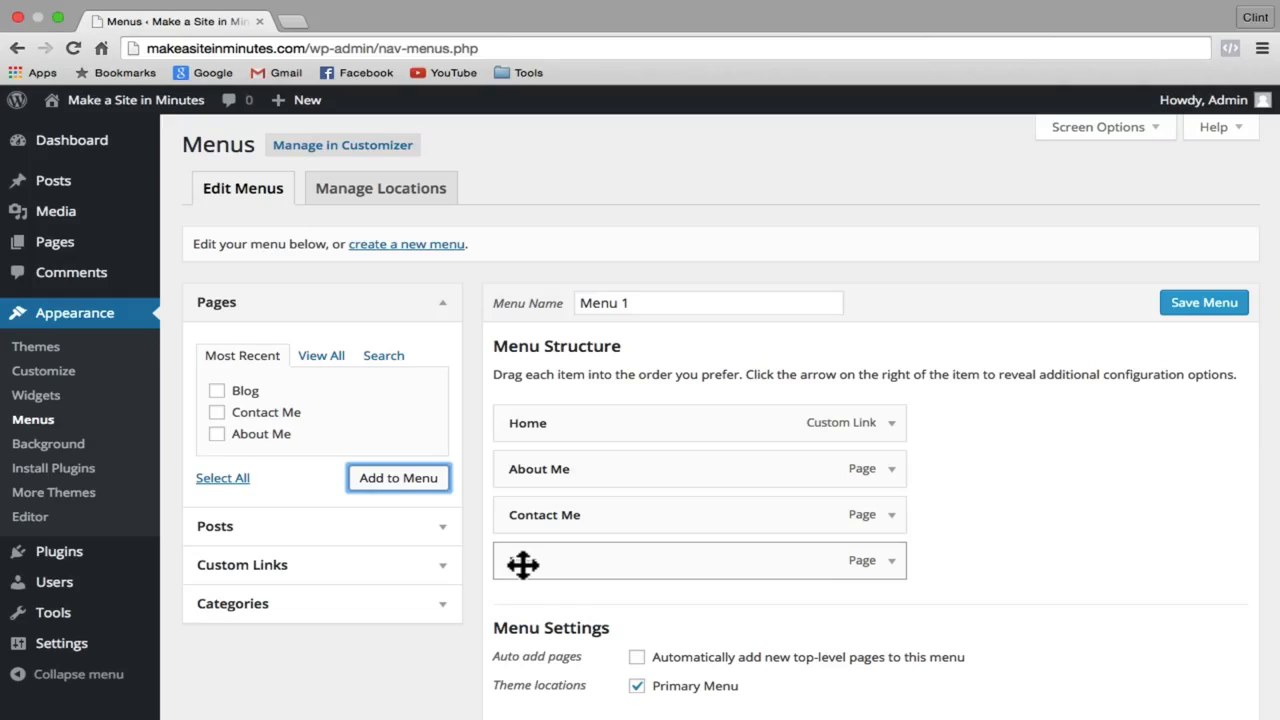
pyautogui.moveTo(522, 565); pyautogui.dragTo(495, 478)
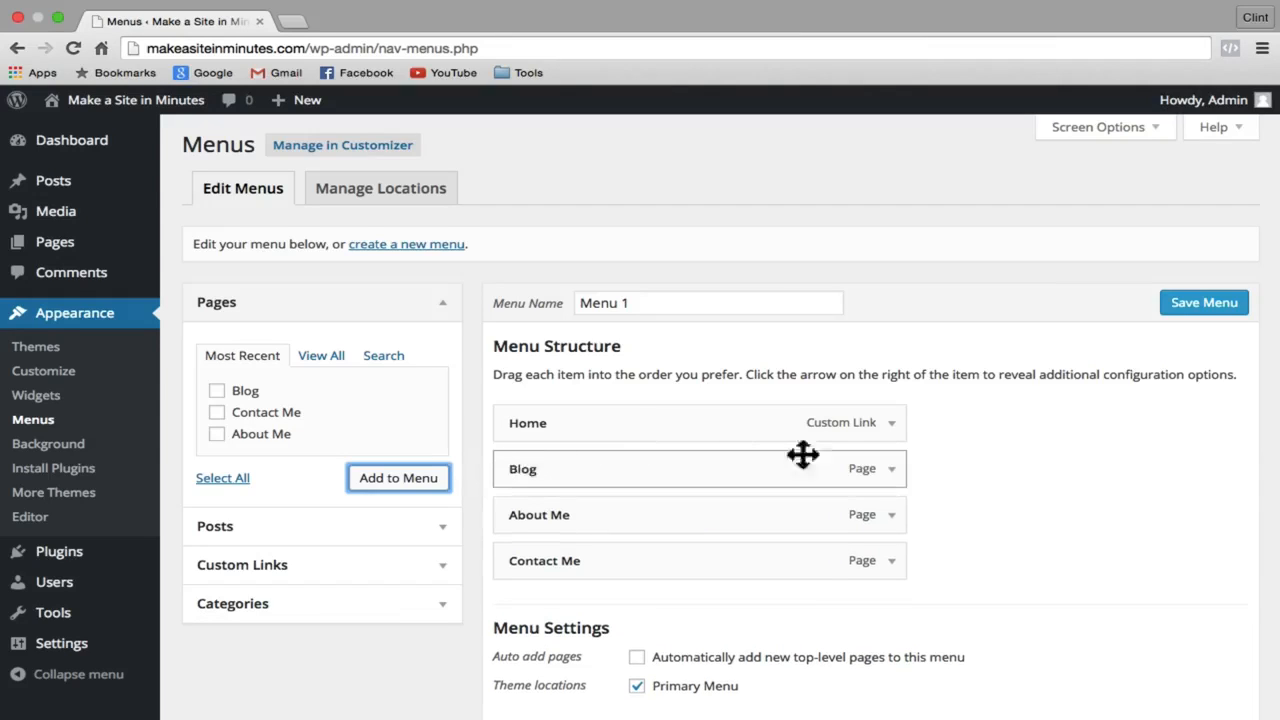
# Step: Save Menu 1 and load the live site
pyautogui.click(891, 470)
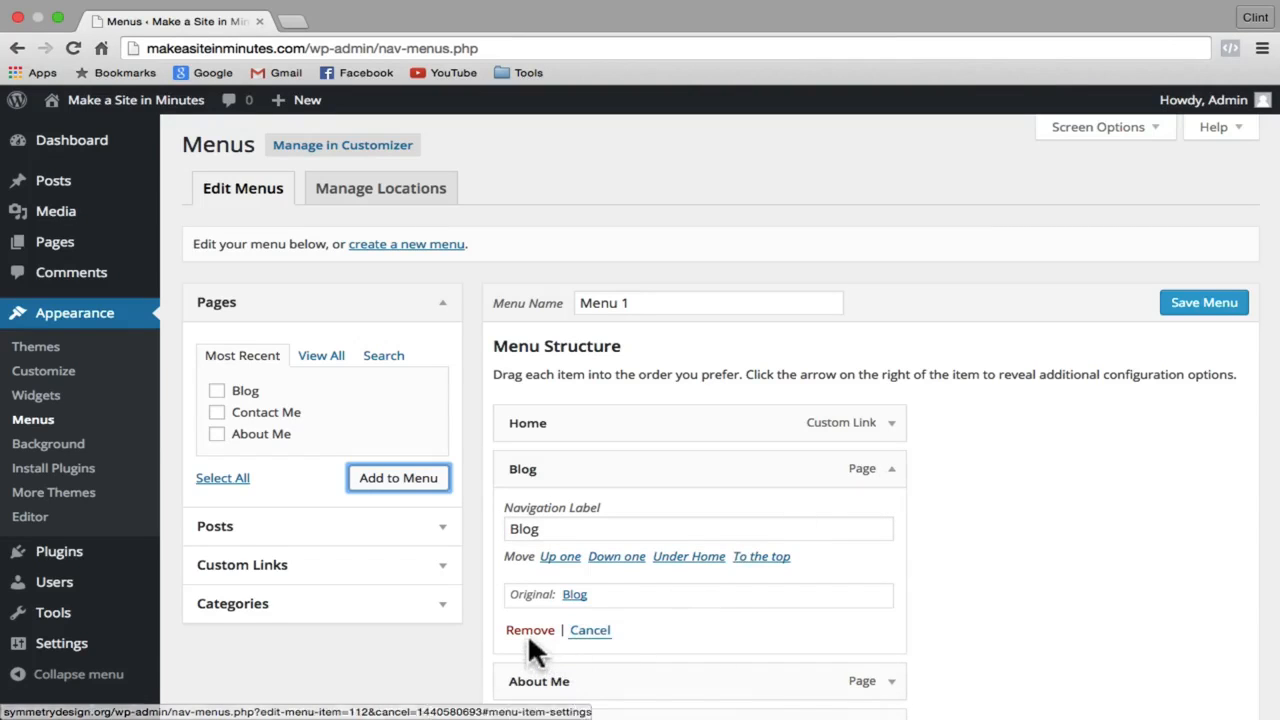
pyautogui.click(890, 472)
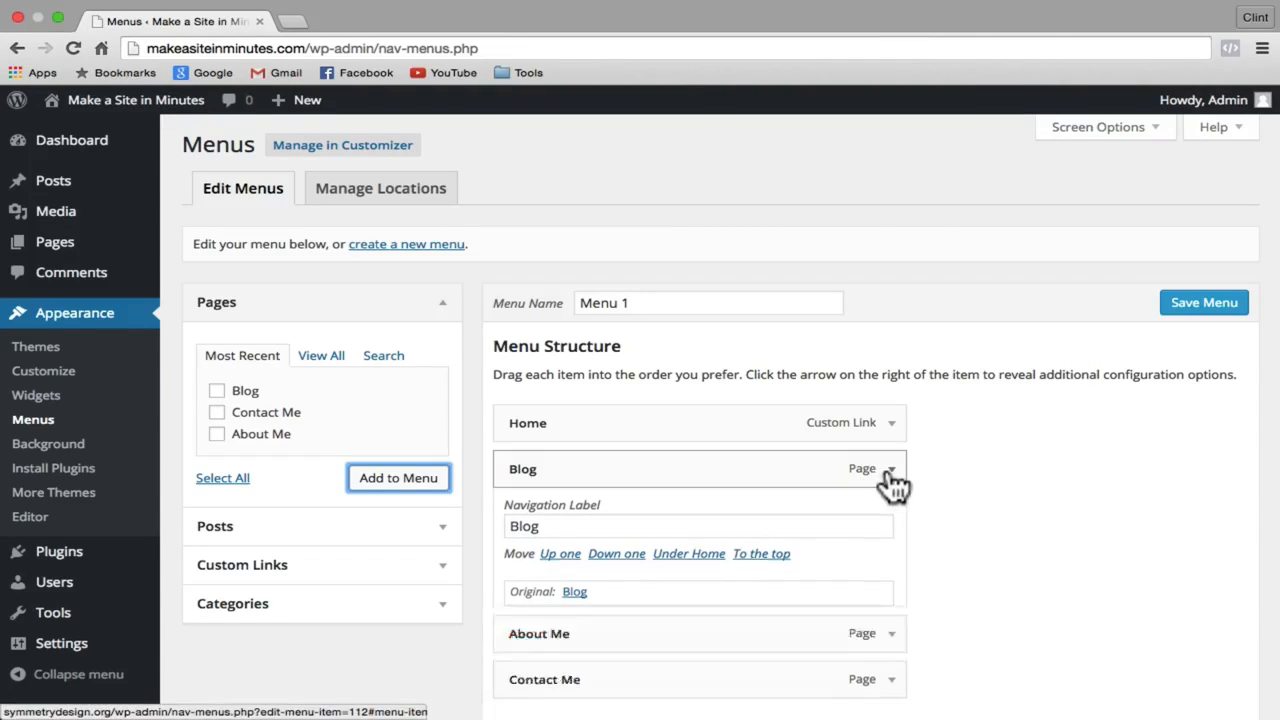
pyautogui.click(1219, 311)
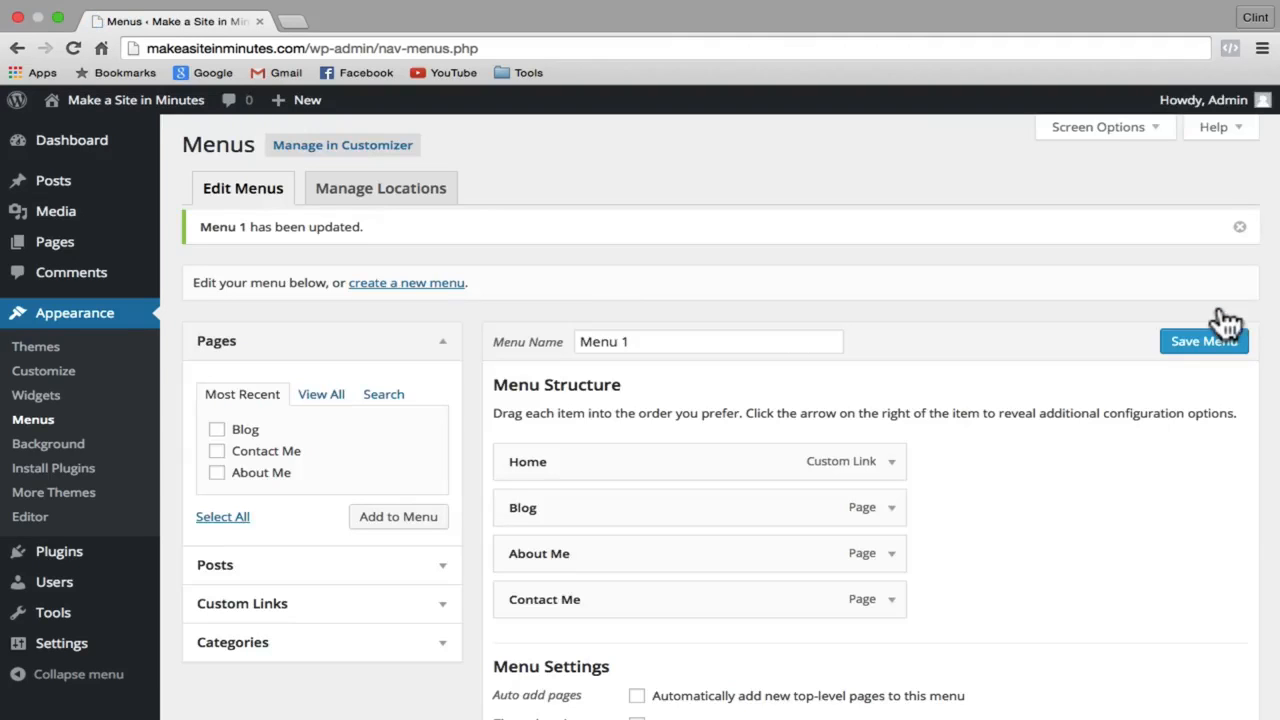
pyautogui.click(176, 103)
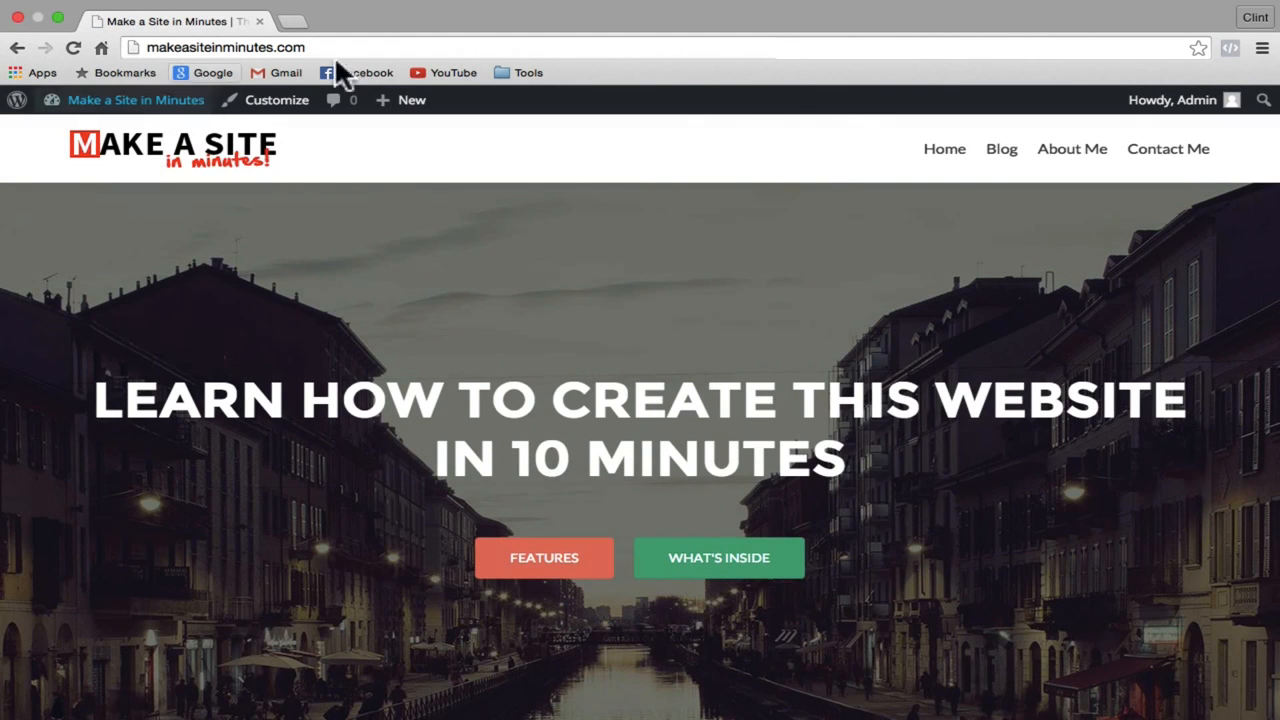
# Step: View the live Blog, About Me, Contact Me and Home pages, then return to the Dashboard
pyautogui.click(998, 156)
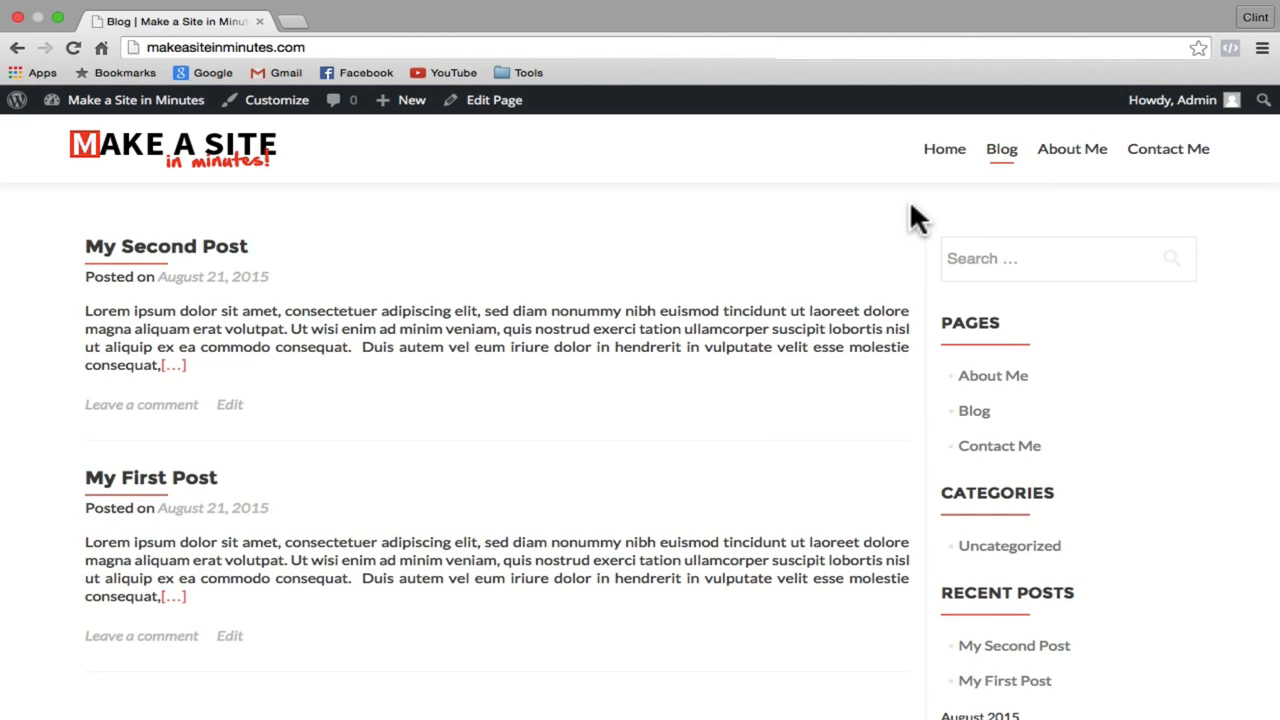
pyautogui.scroll(-5, 909, 205)
pyautogui.scroll(5, 909, 205)
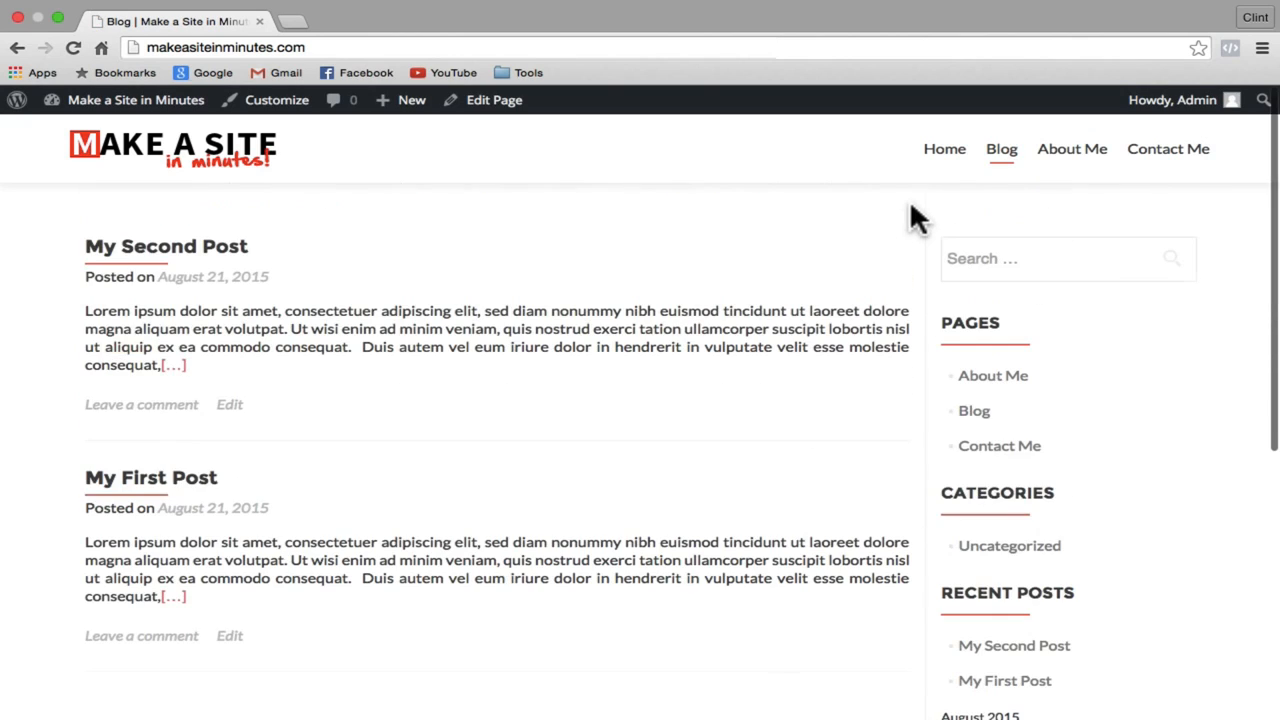
pyautogui.click(1090, 155)
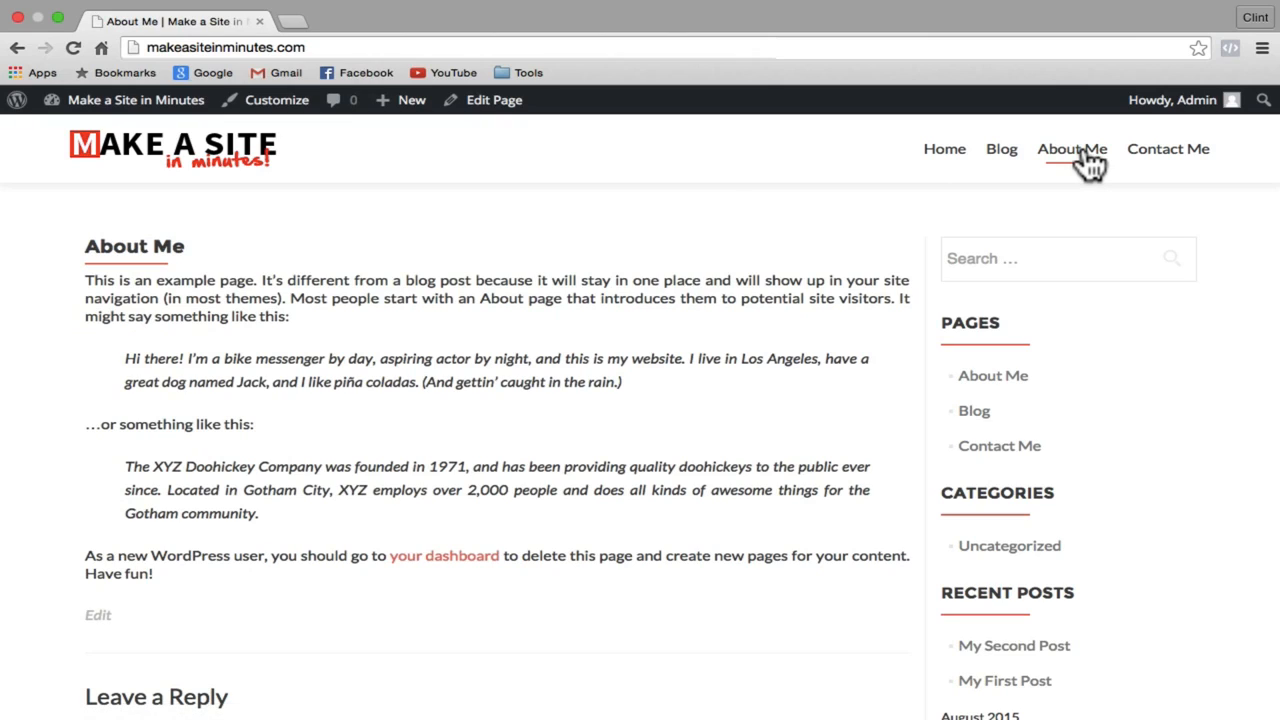
pyautogui.click(1195, 165)
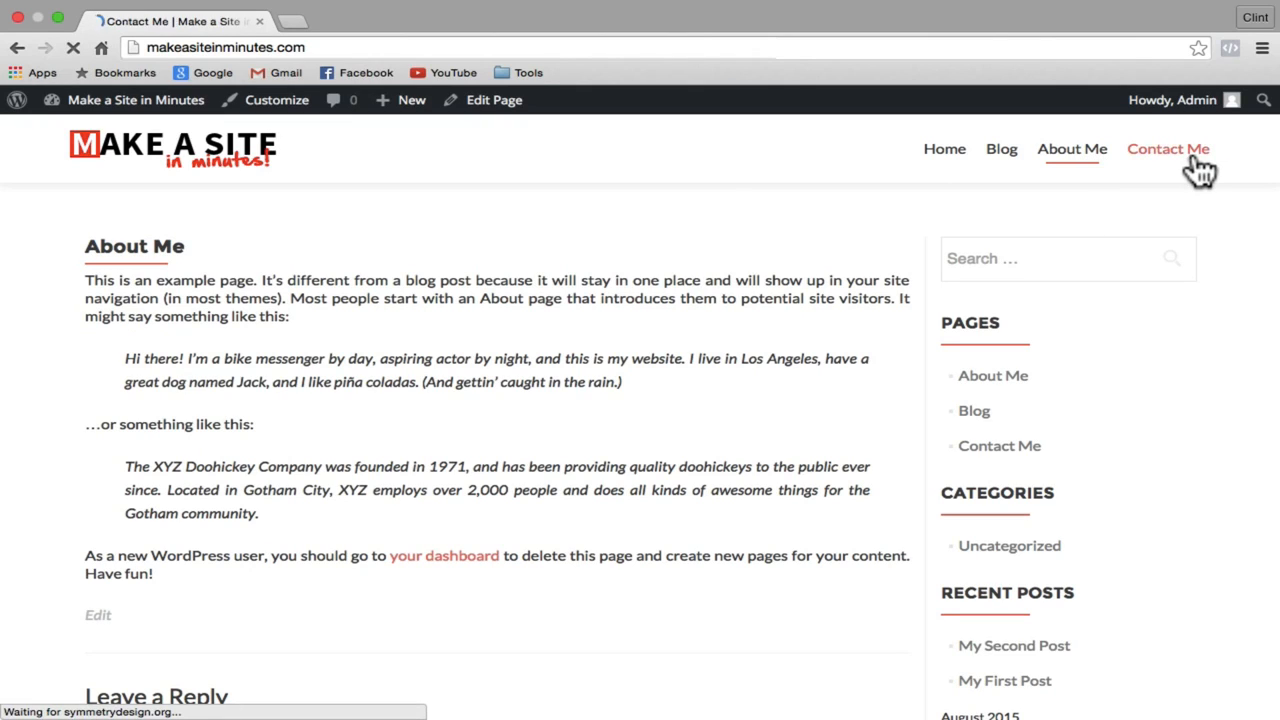
pyautogui.click(934, 167)
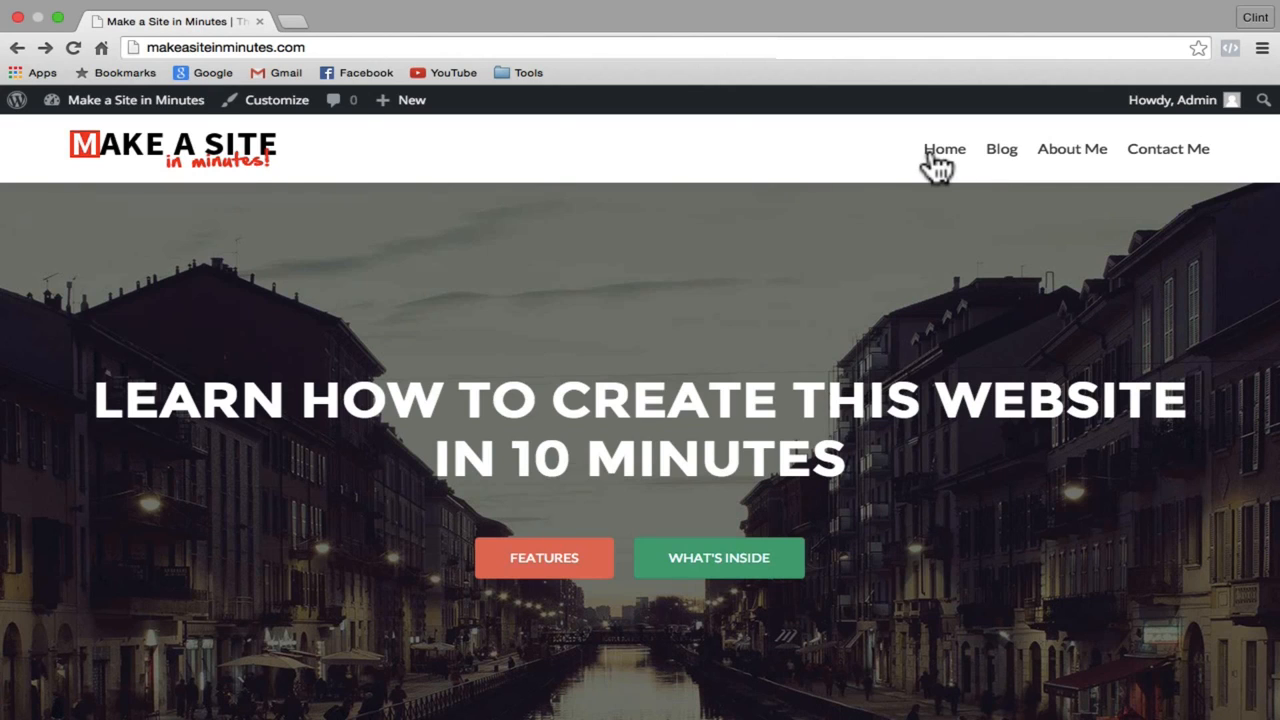
pyautogui.click(100, 100)
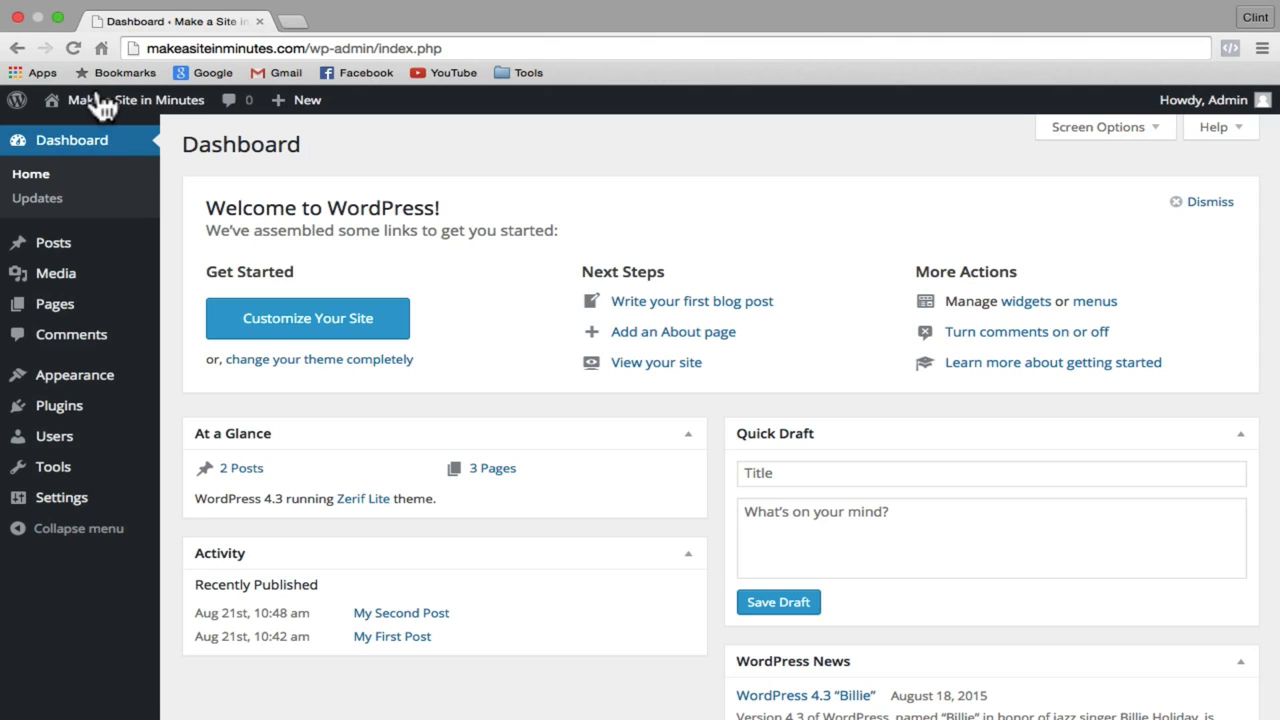
# Step: Go to Plugins and choose Add New to browse the plugin directory
pyautogui.click(60, 408)
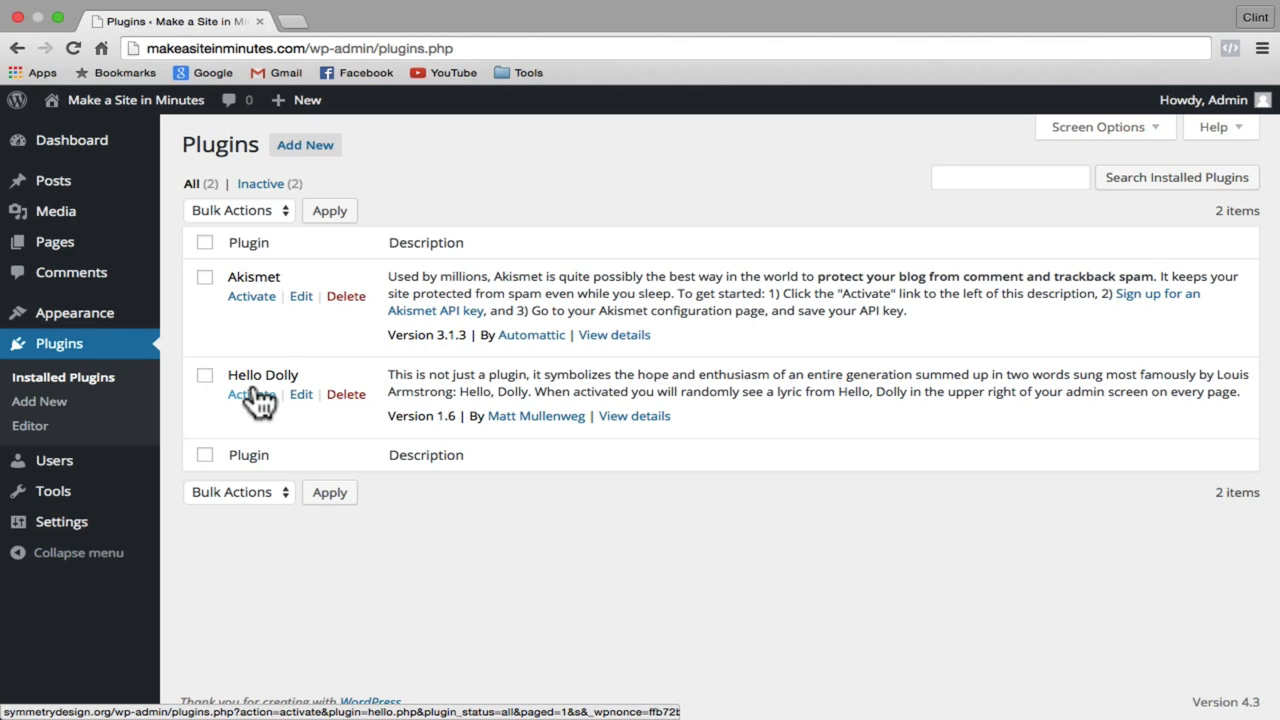
pyautogui.click(300, 148)
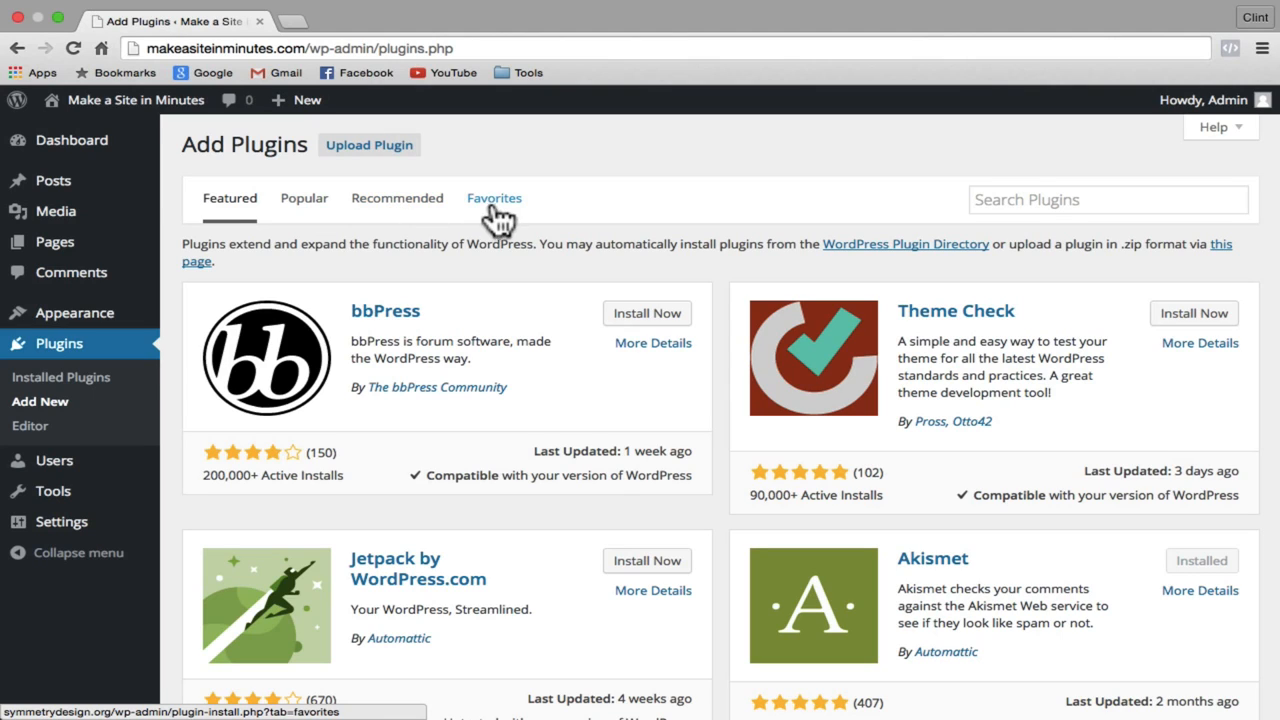
# Step: Search the plugin directory for 'SEO' and install Yoast SEO 2.3.4
pyautogui.click(1016, 207)
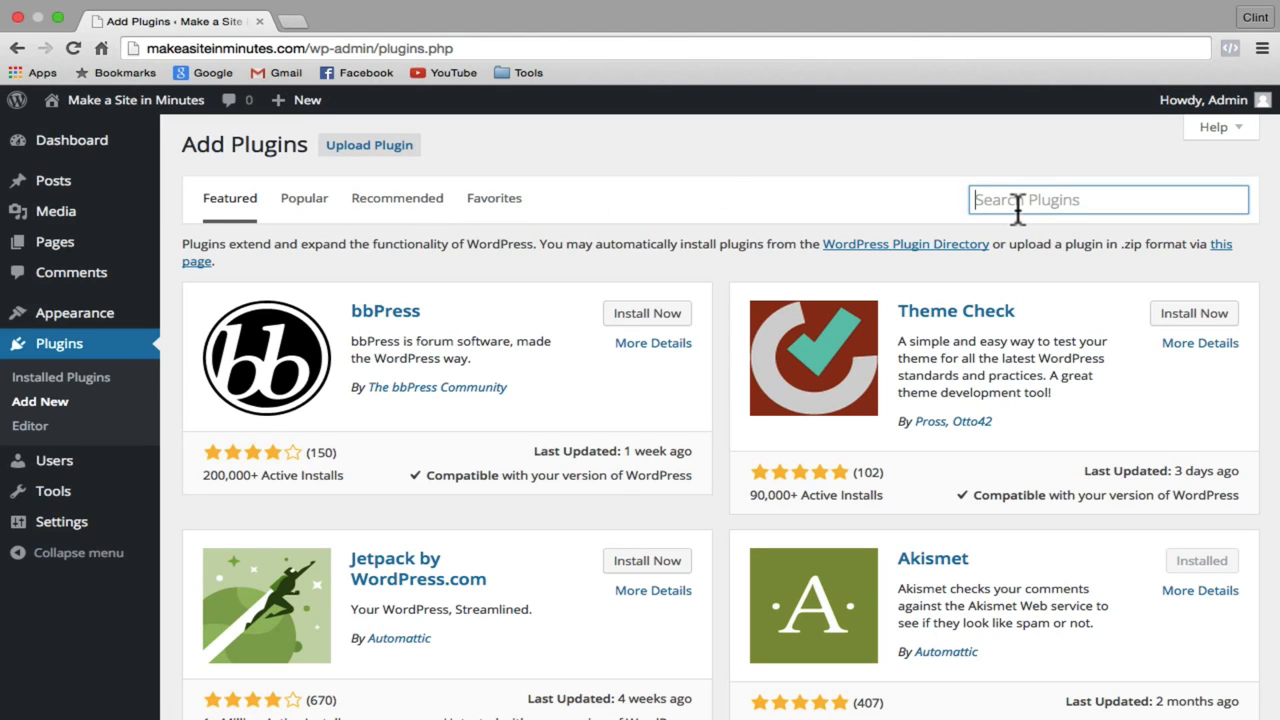
pyautogui.write('SEO')
pyautogui.press('Return')
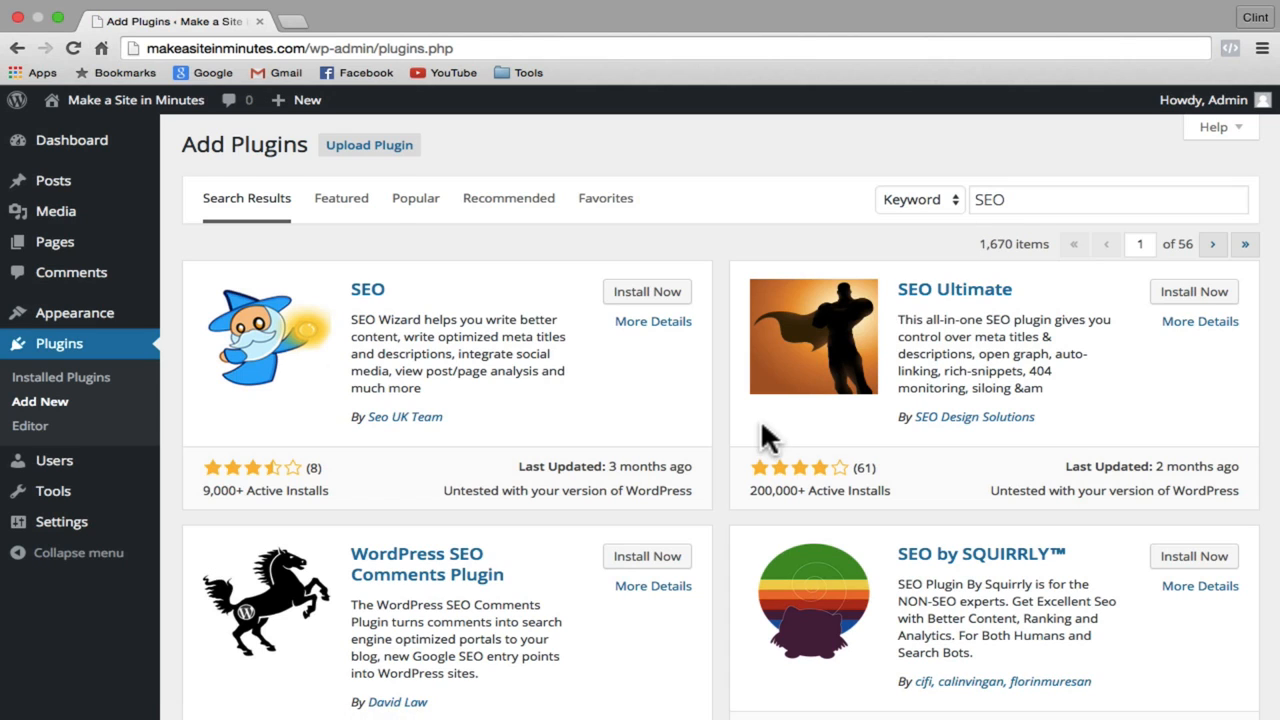
pyautogui.scroll(-6, 762, 428)
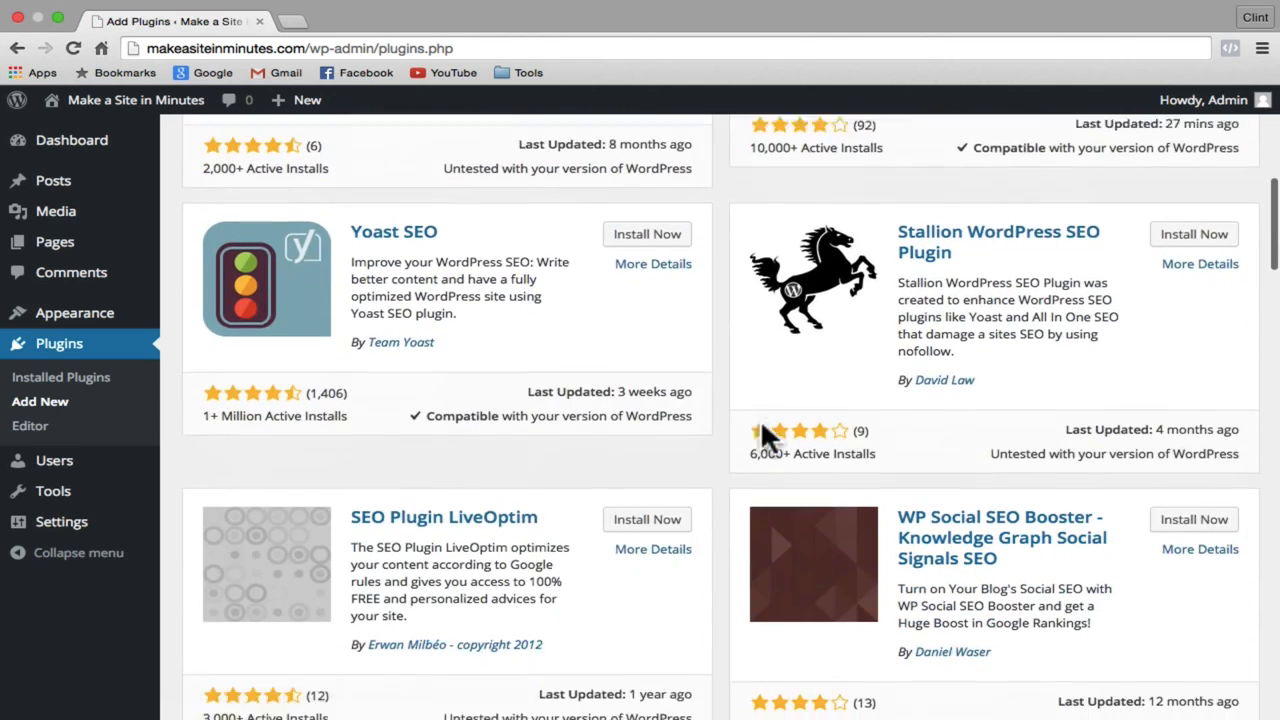
pyautogui.scroll(-1, 762, 426)
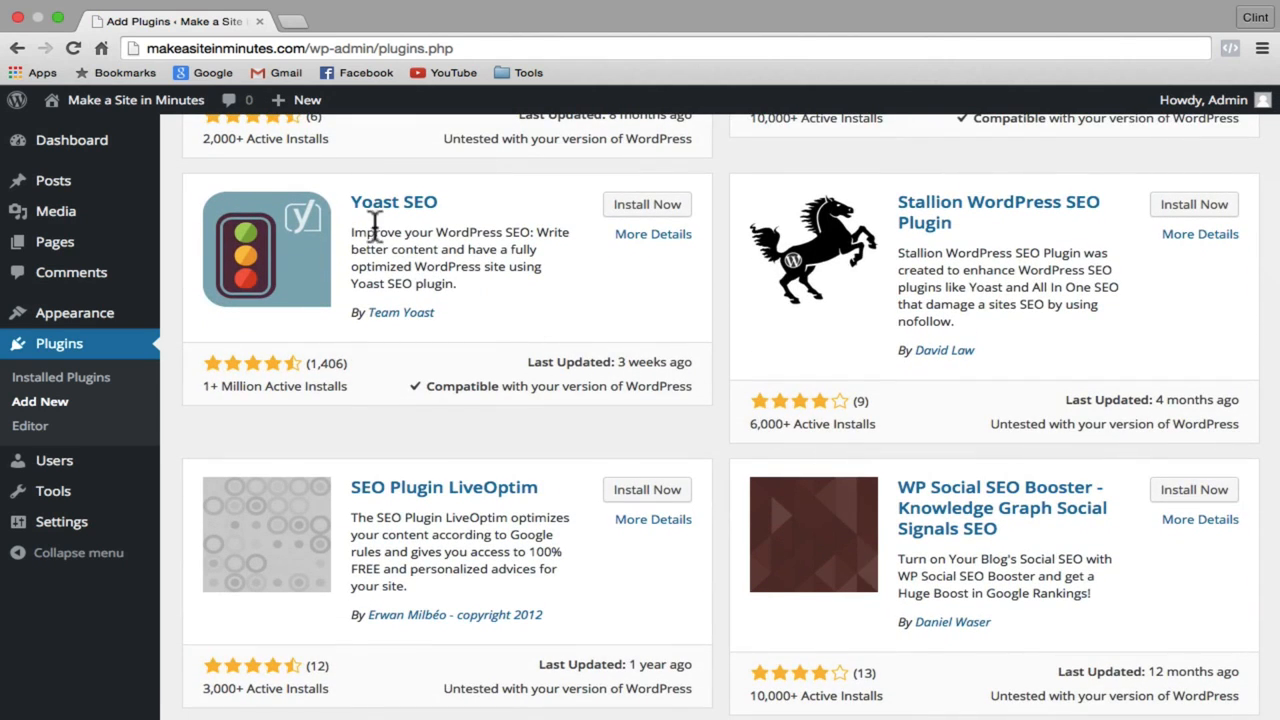
pyautogui.click(645, 207)
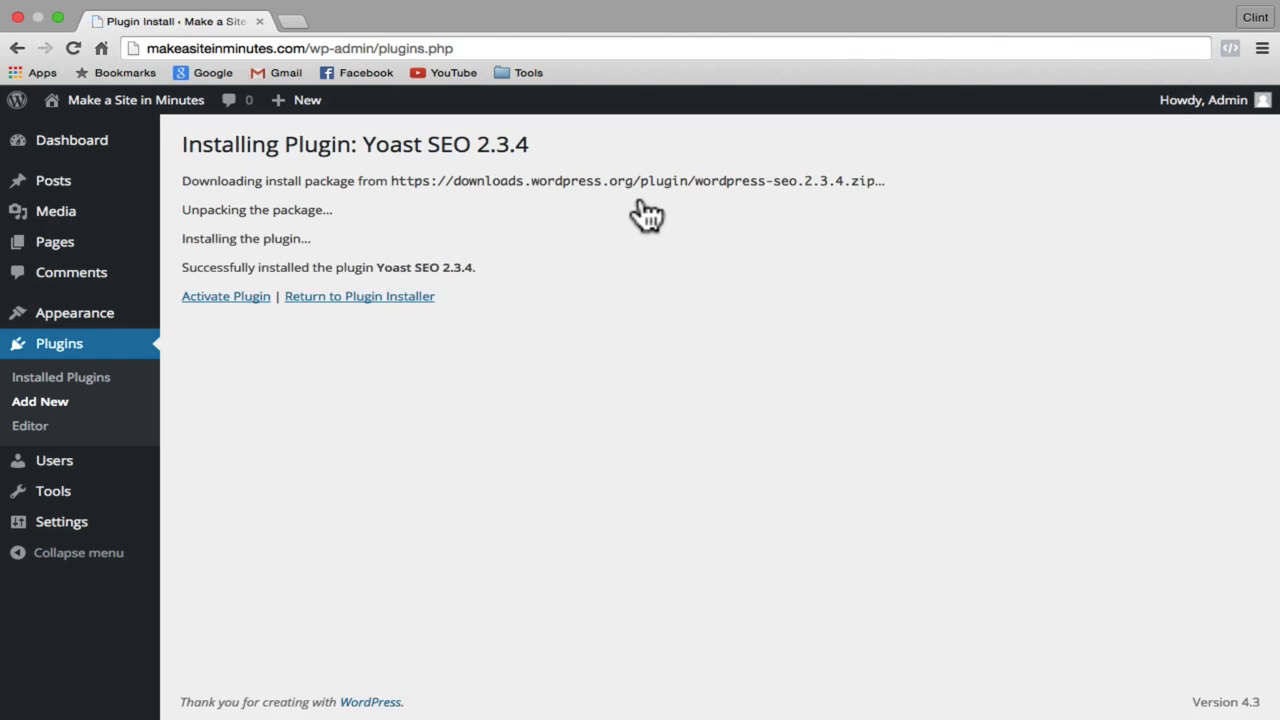
# Step: Activate Yoast SEO, dismiss its congratulations message, and visit the live site
pyautogui.click(226, 296)
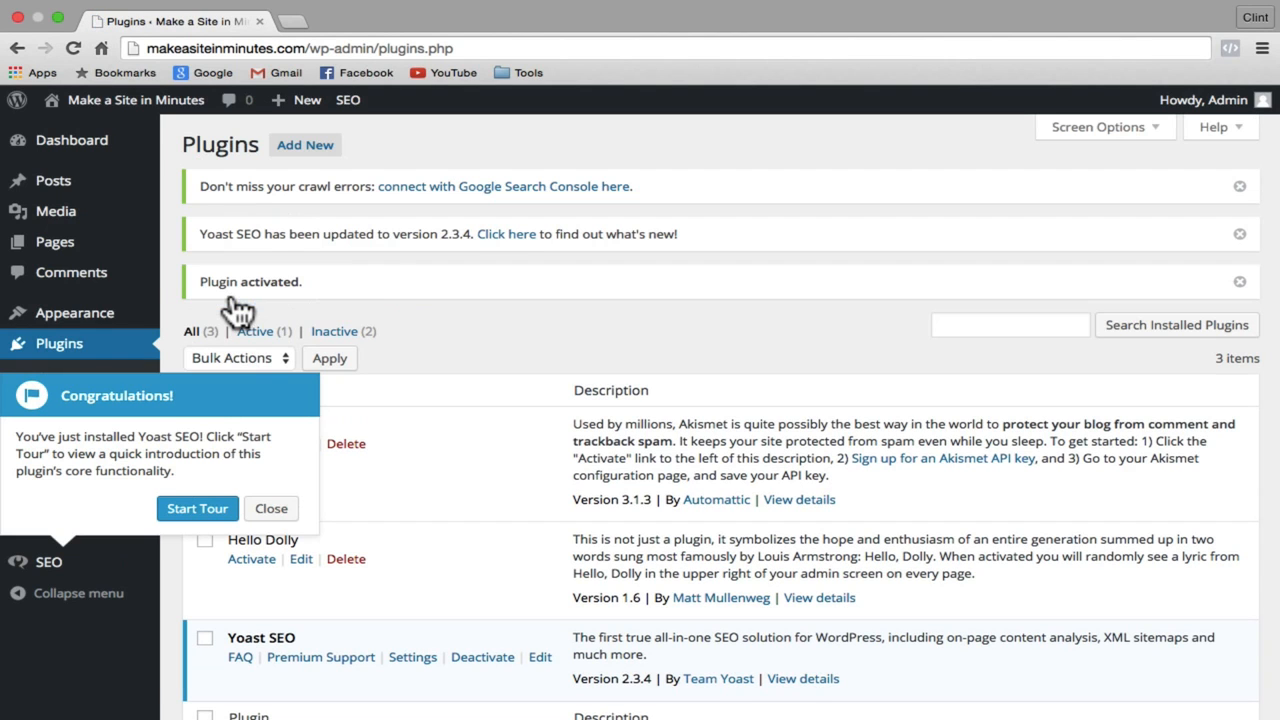
pyautogui.click(272, 509)
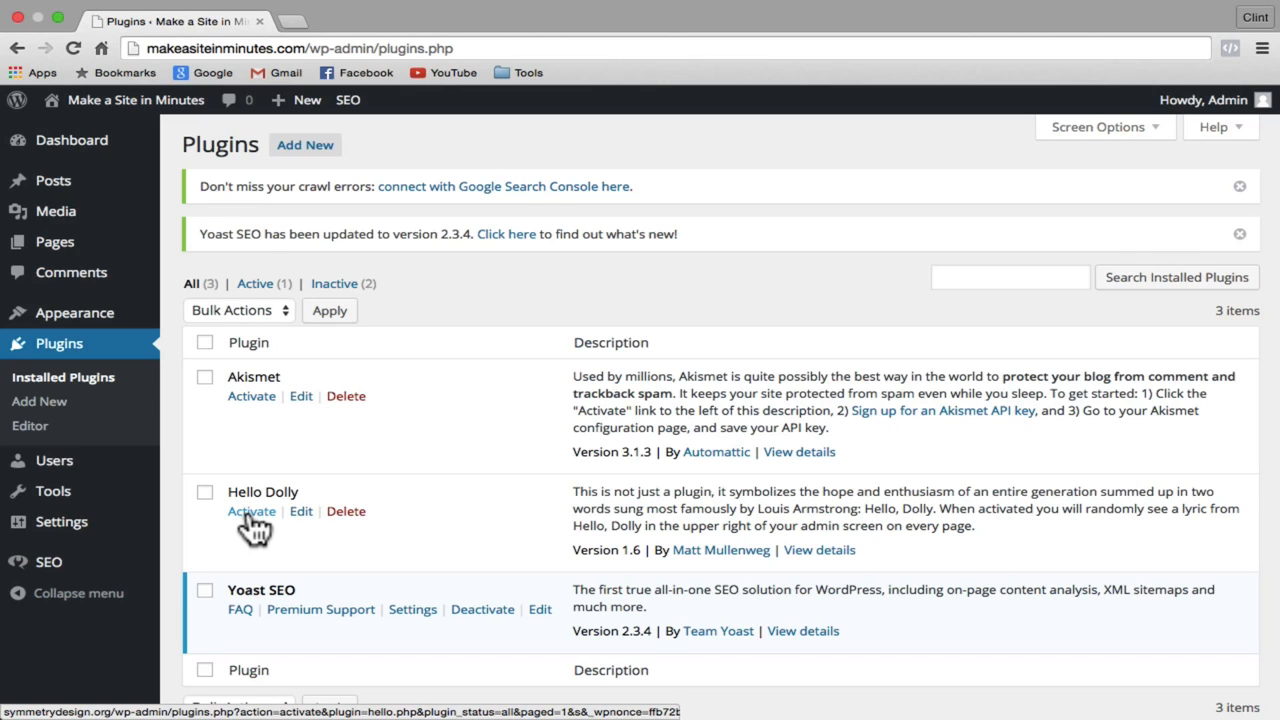
pyautogui.click(128, 104)
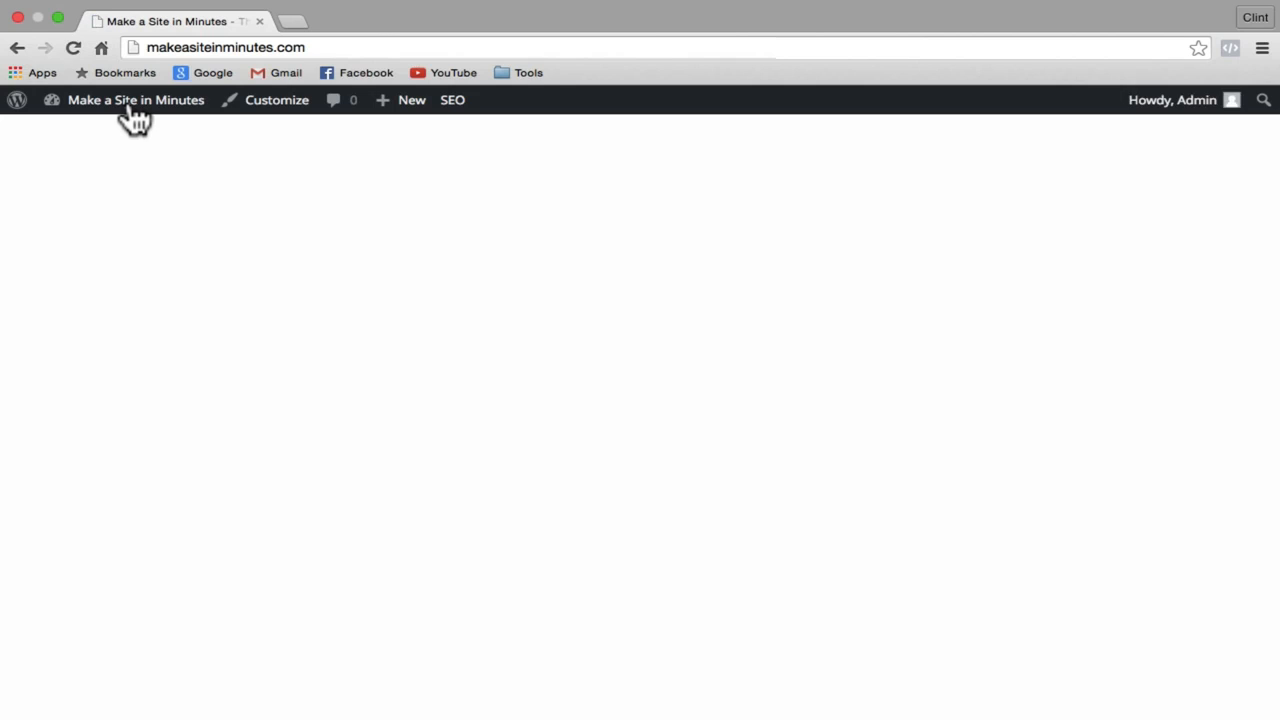